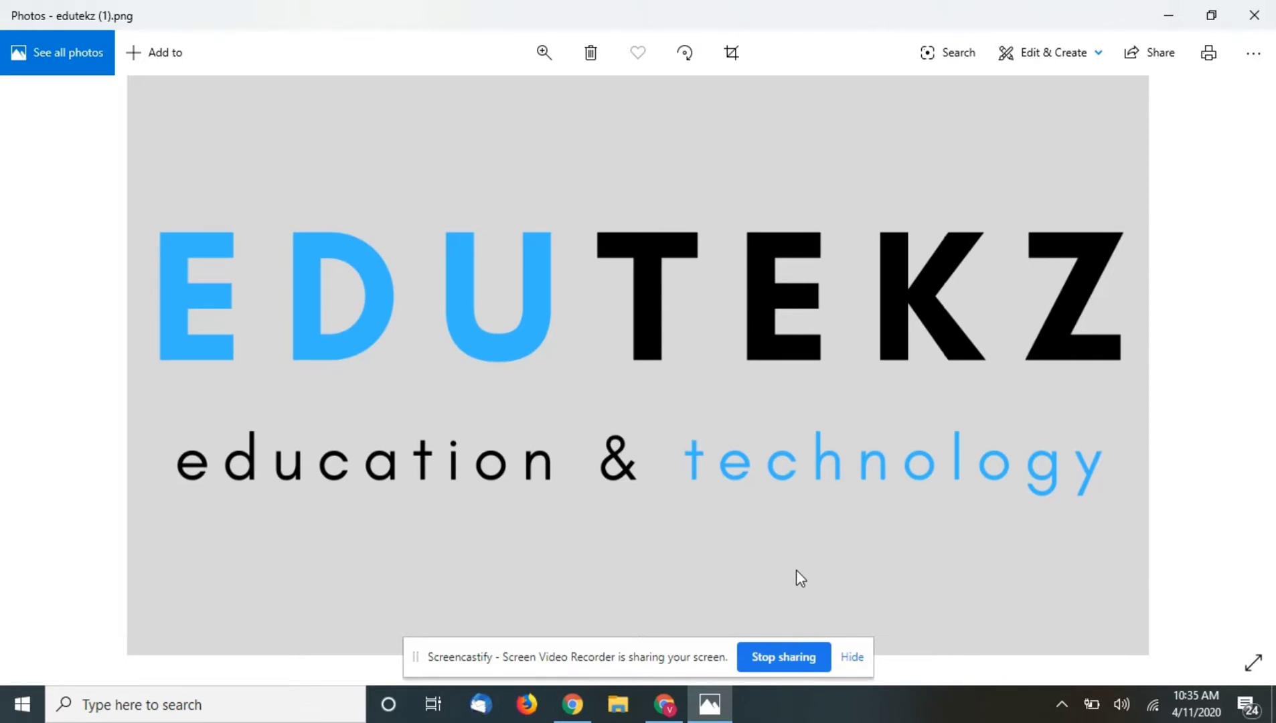
- Switch from the Edutekz logo in Photos to the Chrome new-tab window
{"action": "key", "text": "alt+Tab"}
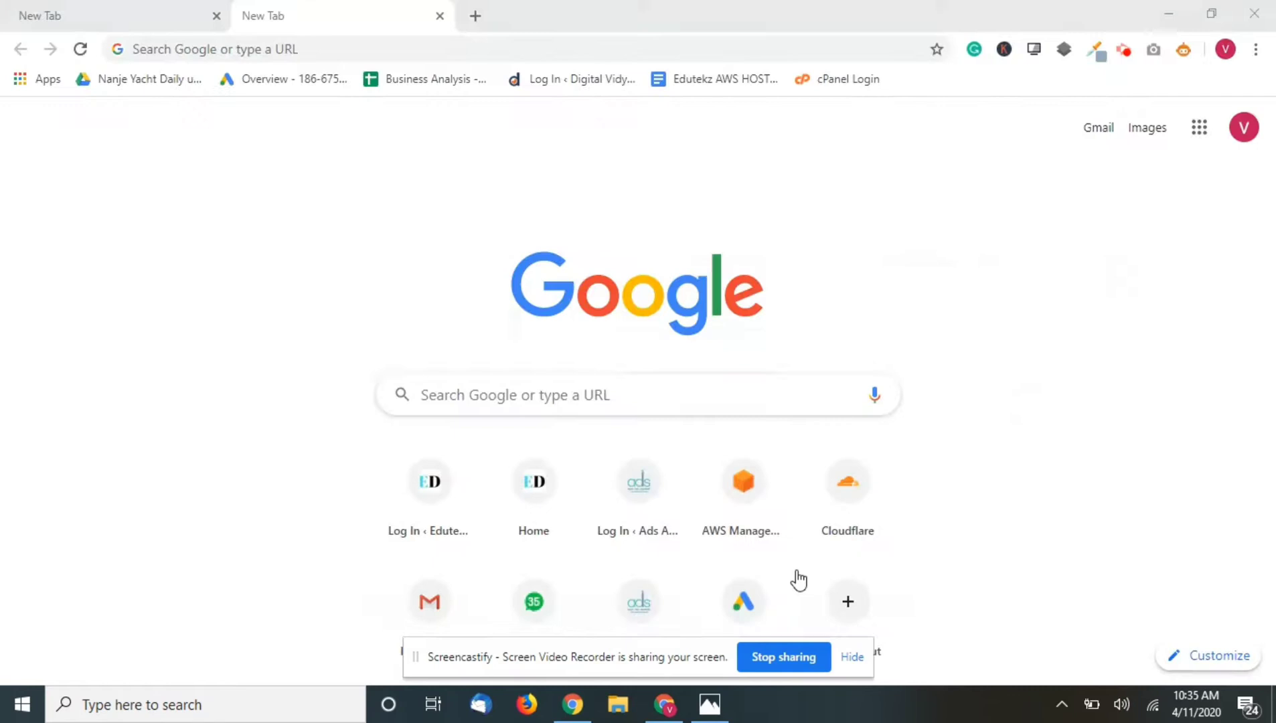
- Load edutekz.com, confirm Chrome reports it as Not secure, and open a new tab
{"action": "type", "text": "edutekz.com"}
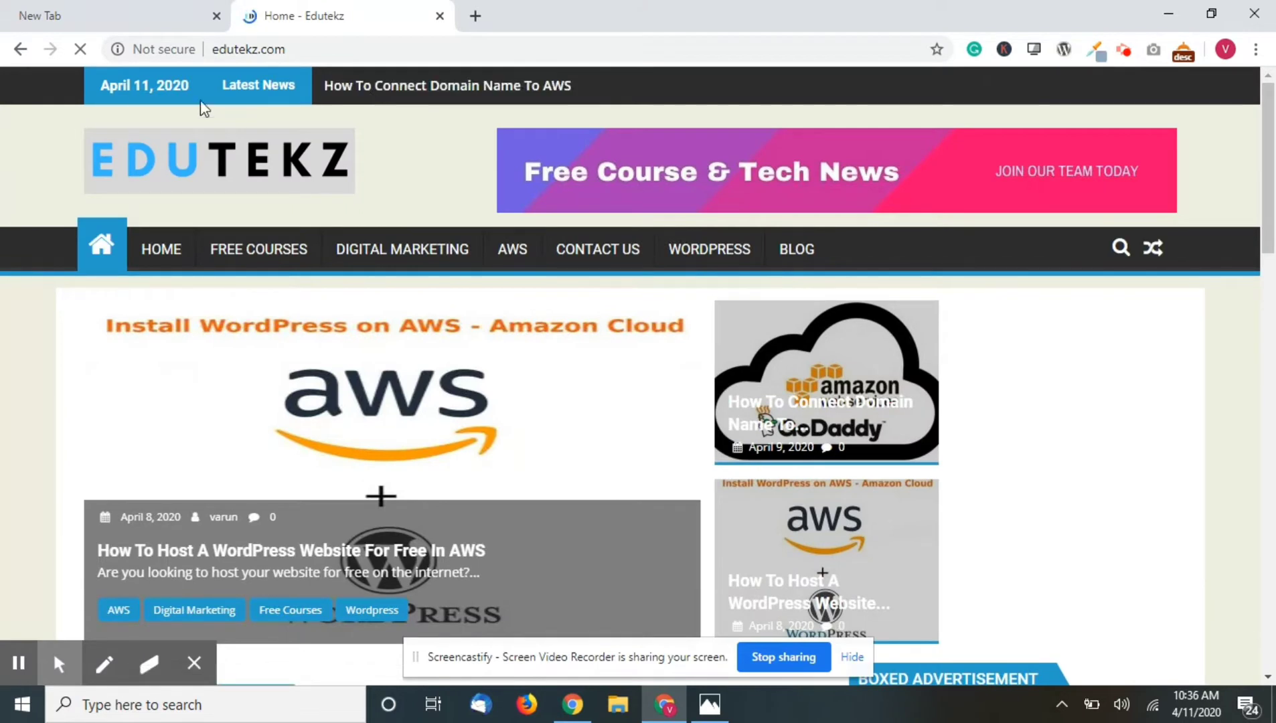
{"action": "left_click", "coordinate": [128, 48]}
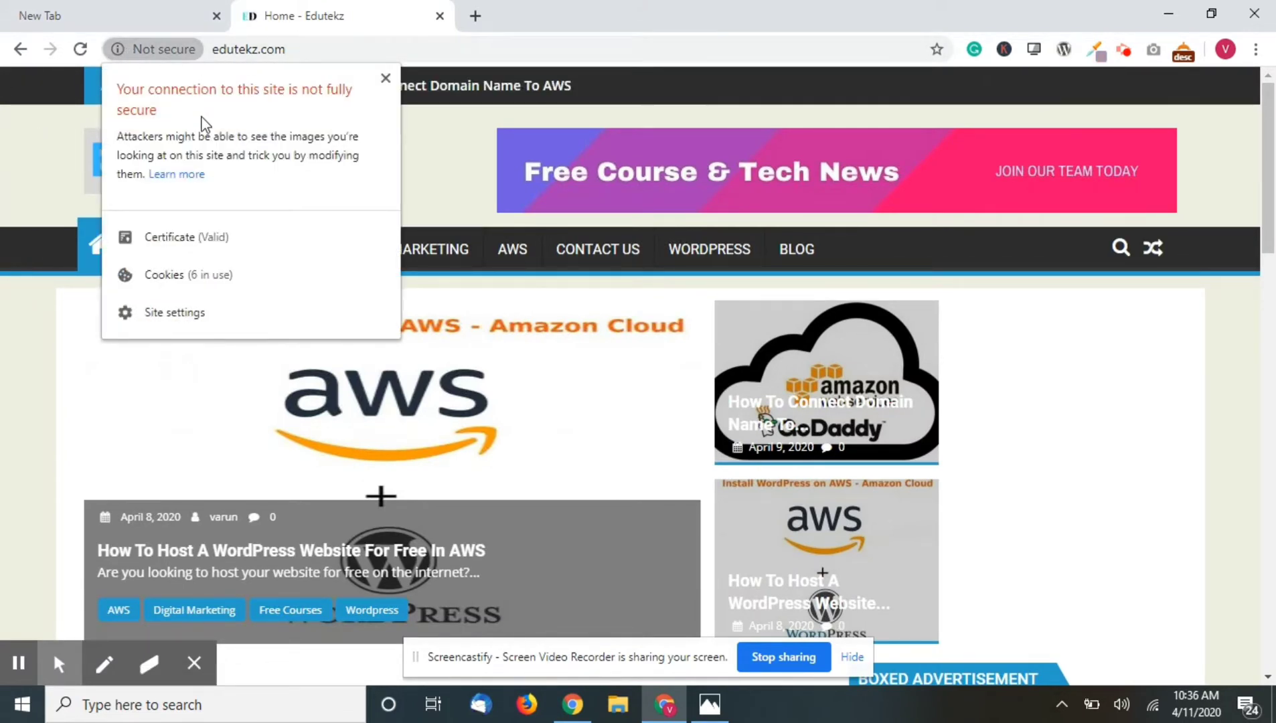
{"action": "left_click", "coordinate": [160, 58]}
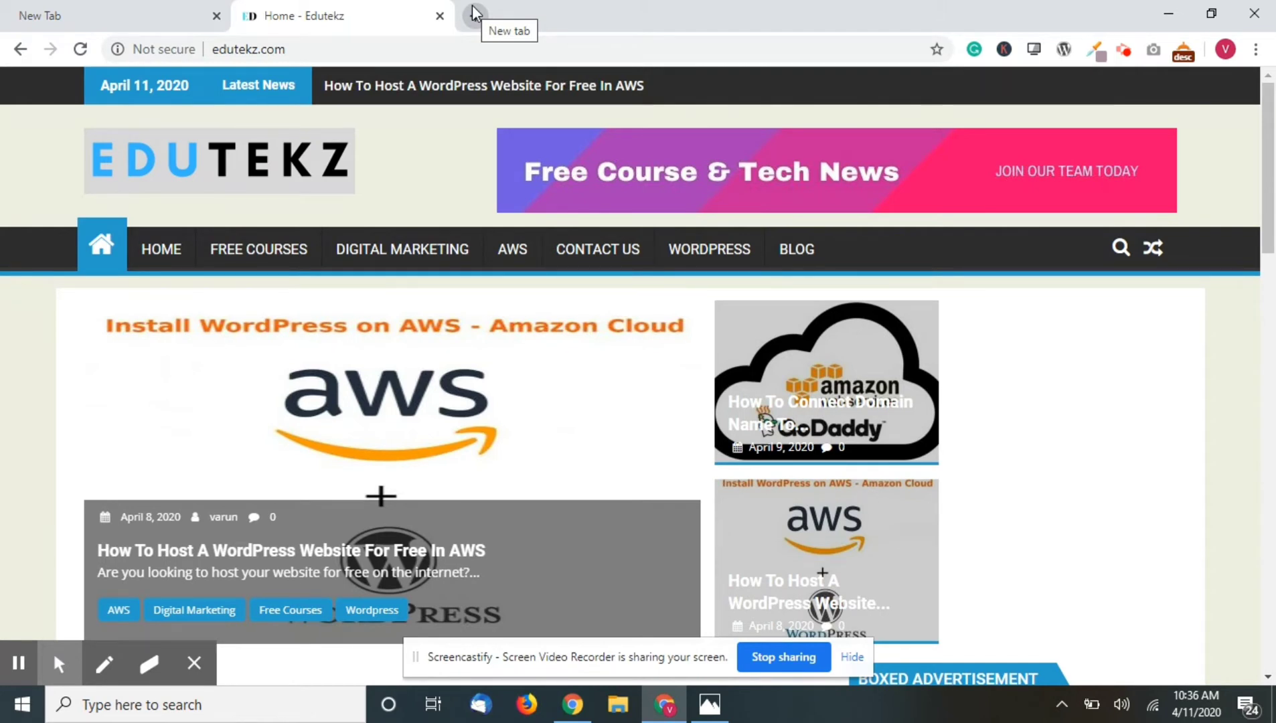
{"action": "left_click", "coordinate": [474, 13]}
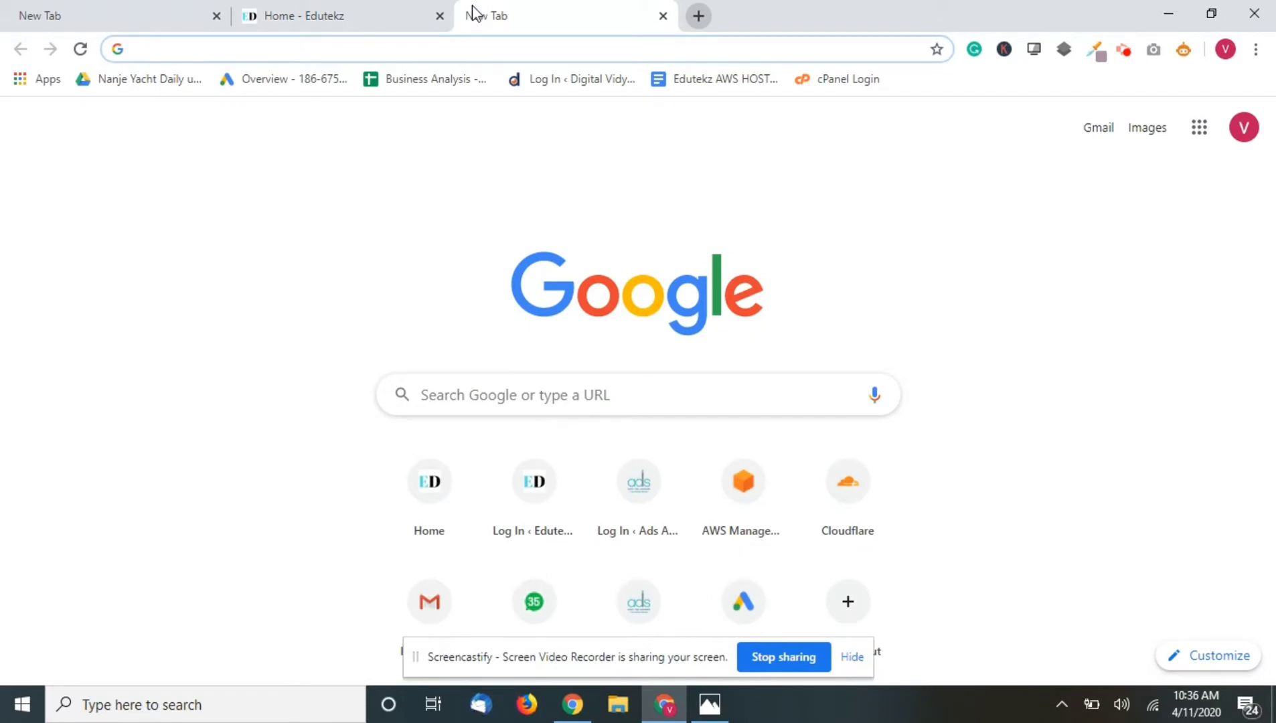
- Sign up at cloudflare.com with the account email and password, leaving email updates unchecked
{"action": "type", "text": "clou"}
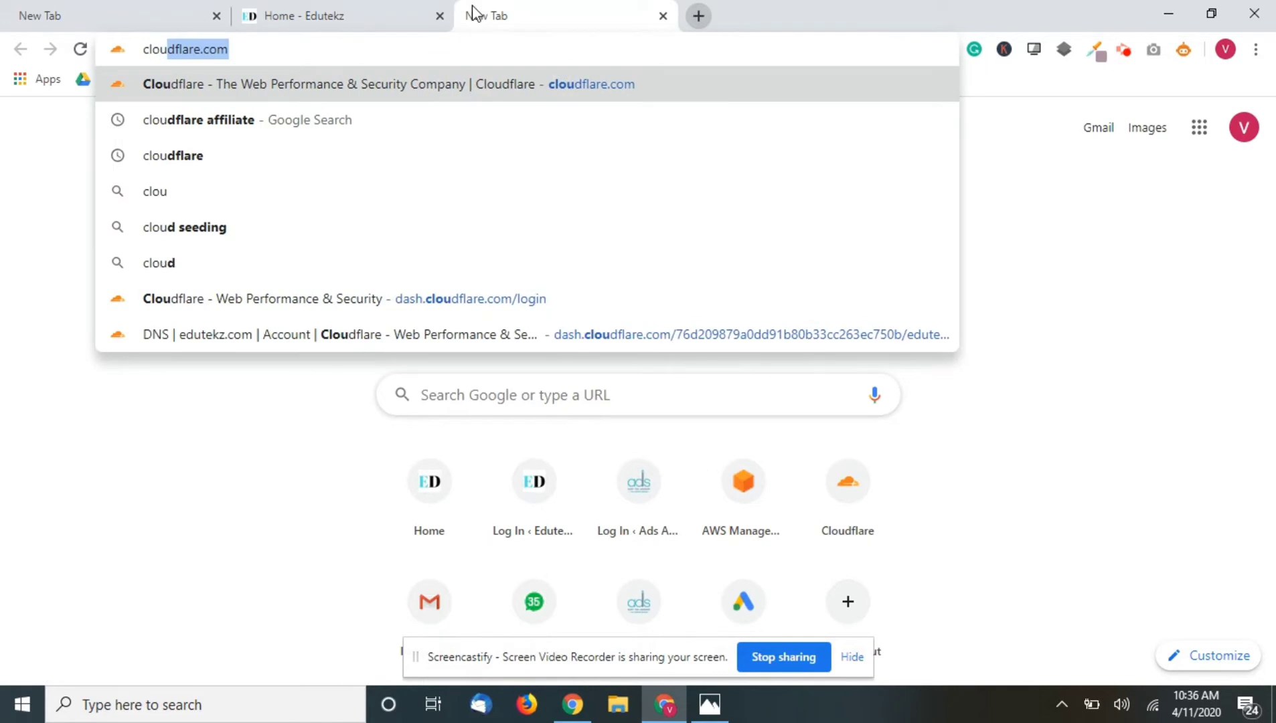
{"action": "type", "text": "dflare.com"}
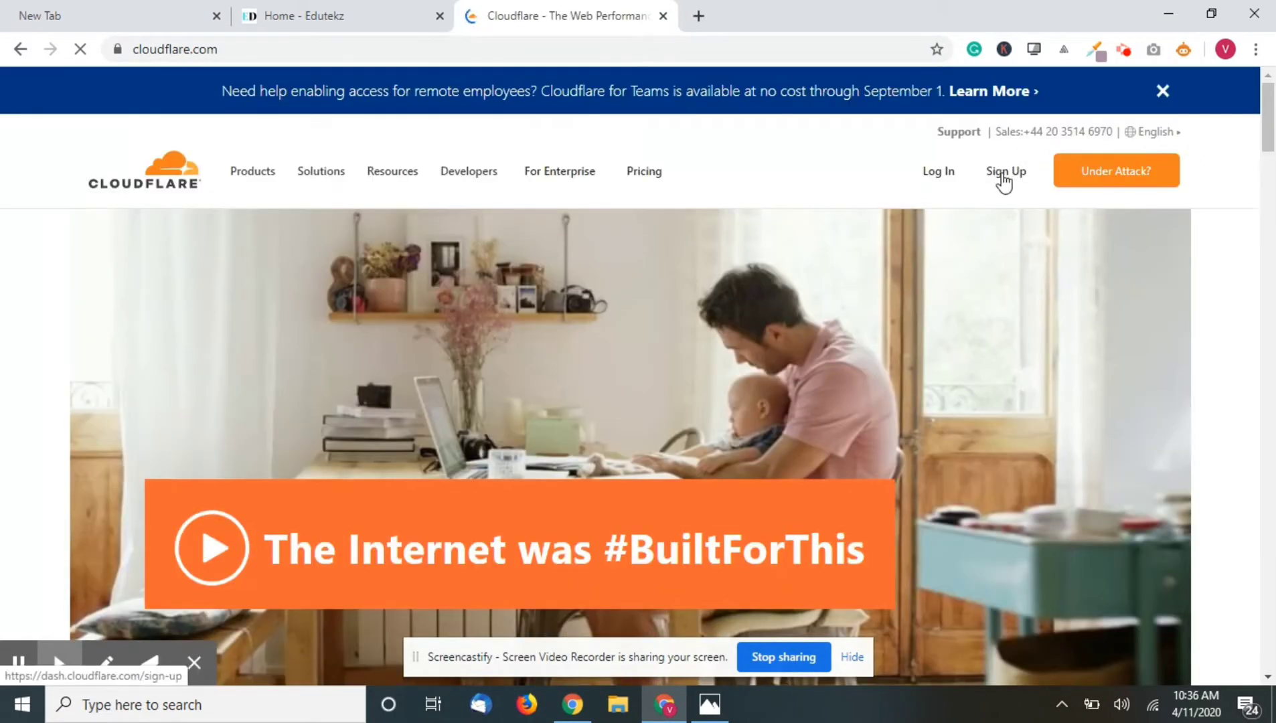
{"action": "left_click", "coordinate": [1003, 178]}
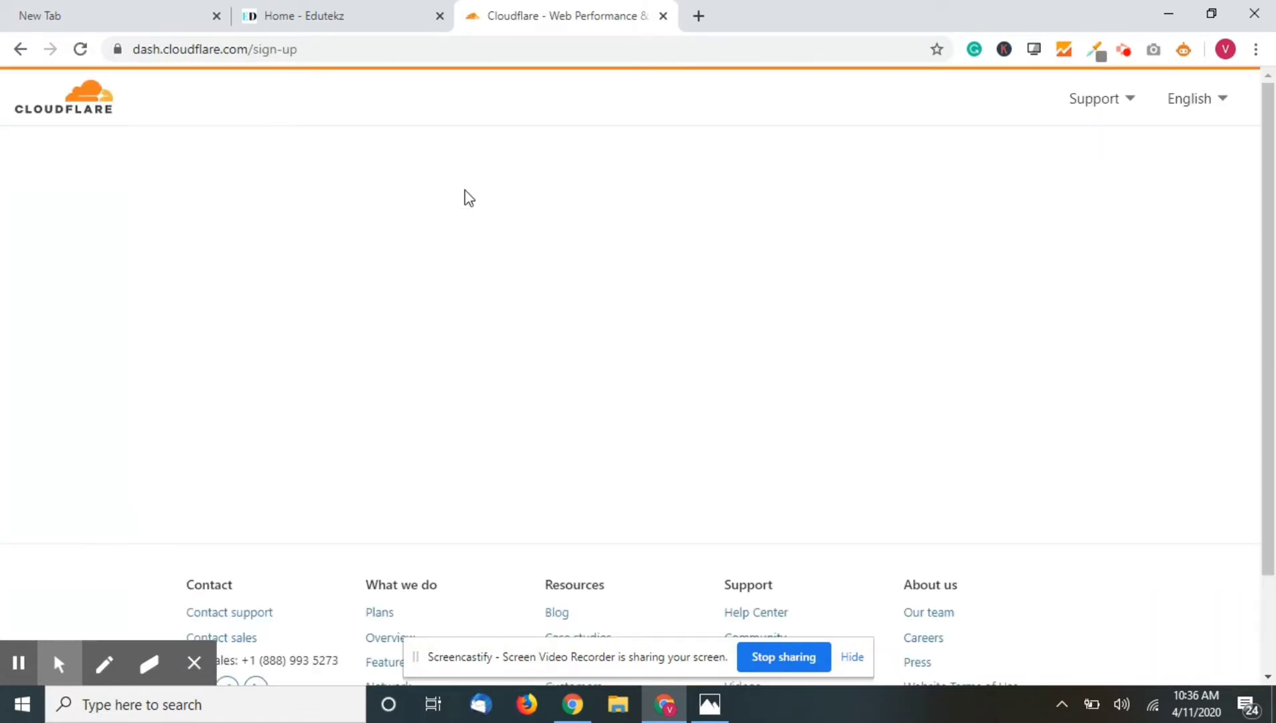
{"action": "left_click", "coordinate": [521, 265]}
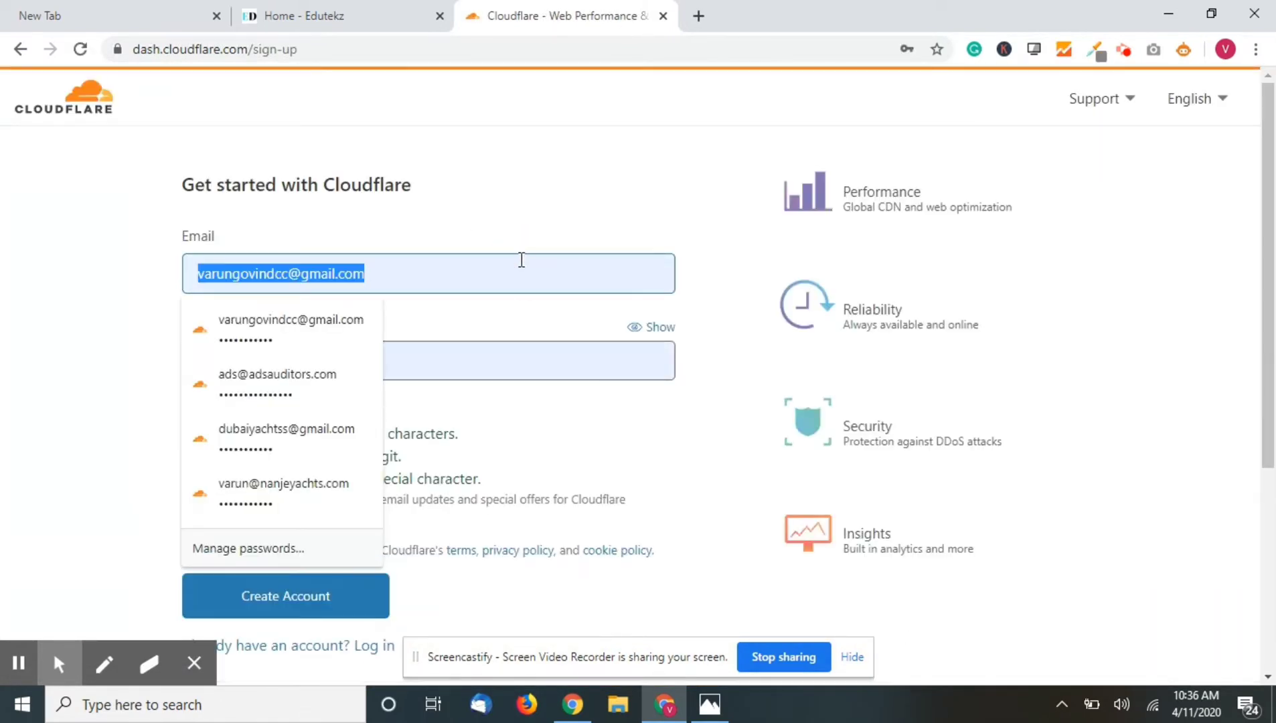
{"action": "key", "text": "BackSpace"}
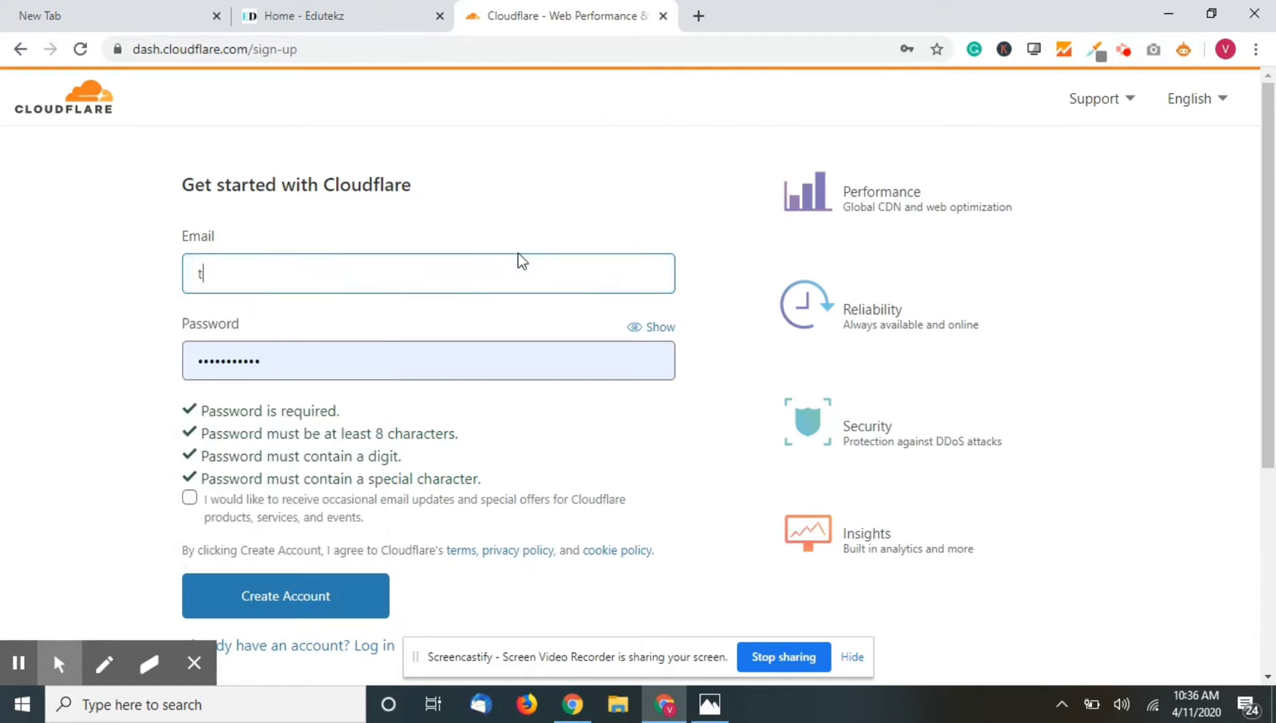
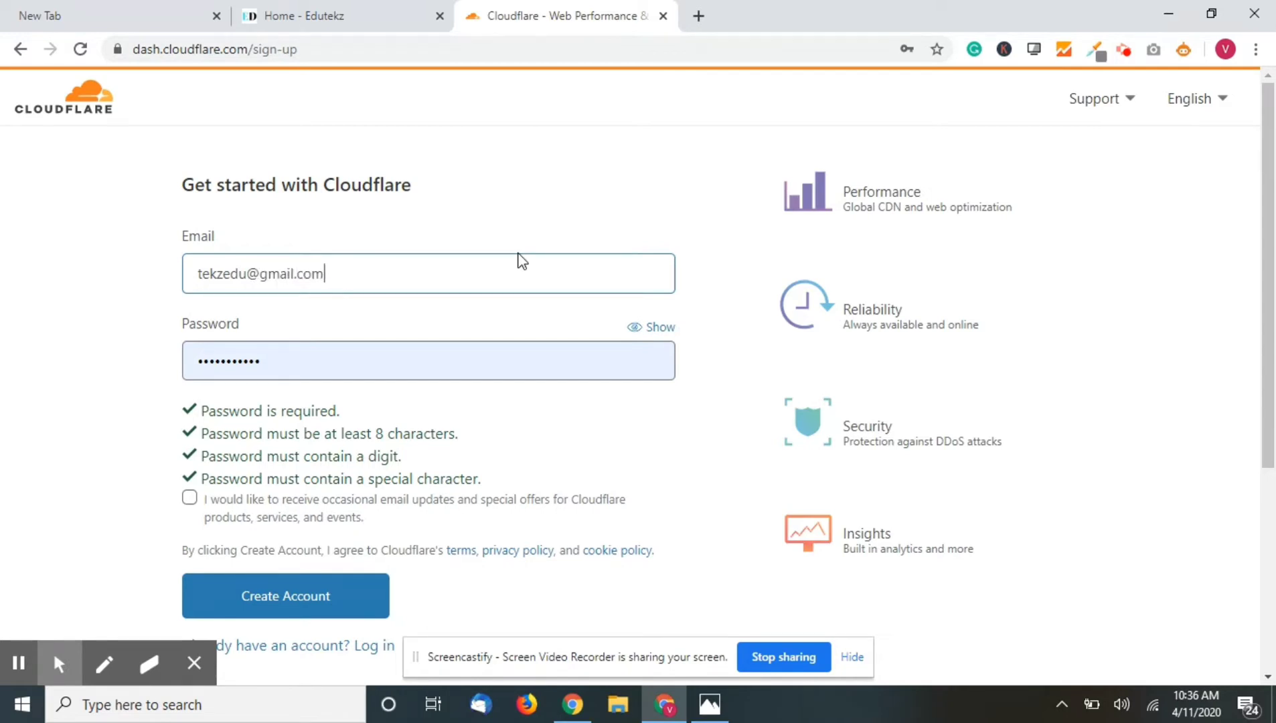
{"action": "left_click", "coordinate": [638, 343]}
{"action": "key", "text": "ctrl+a"}
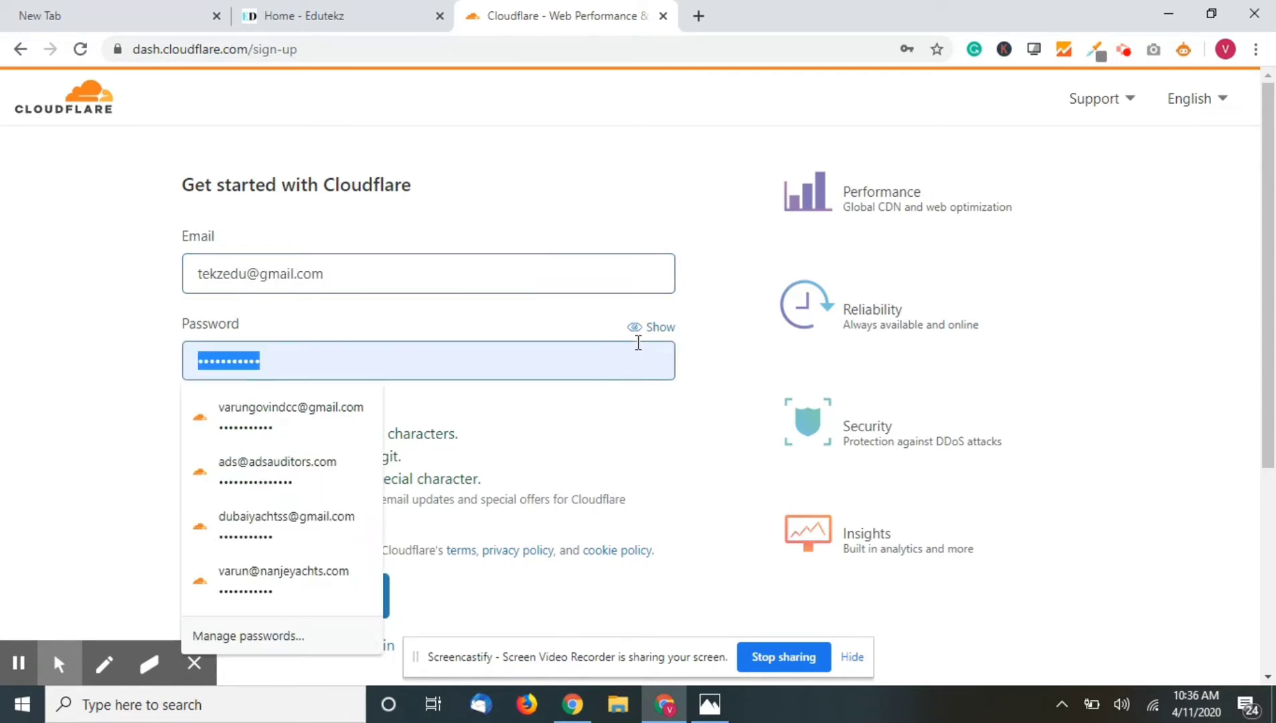
{"action": "type", "text": "•••••••••"}
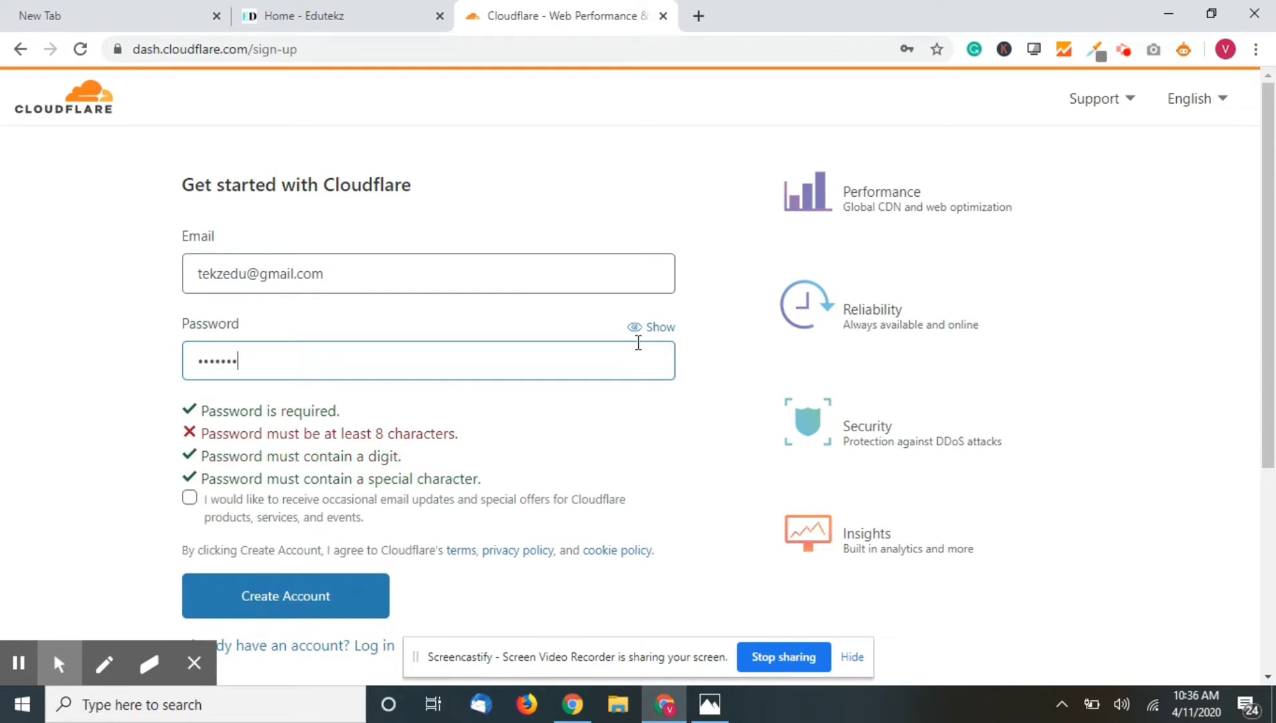
{"action": "left_click", "coordinate": [190, 497]}
{"action": "left_click", "coordinate": [189, 498]}
{"action": "left_click", "coordinate": [326, 594]}
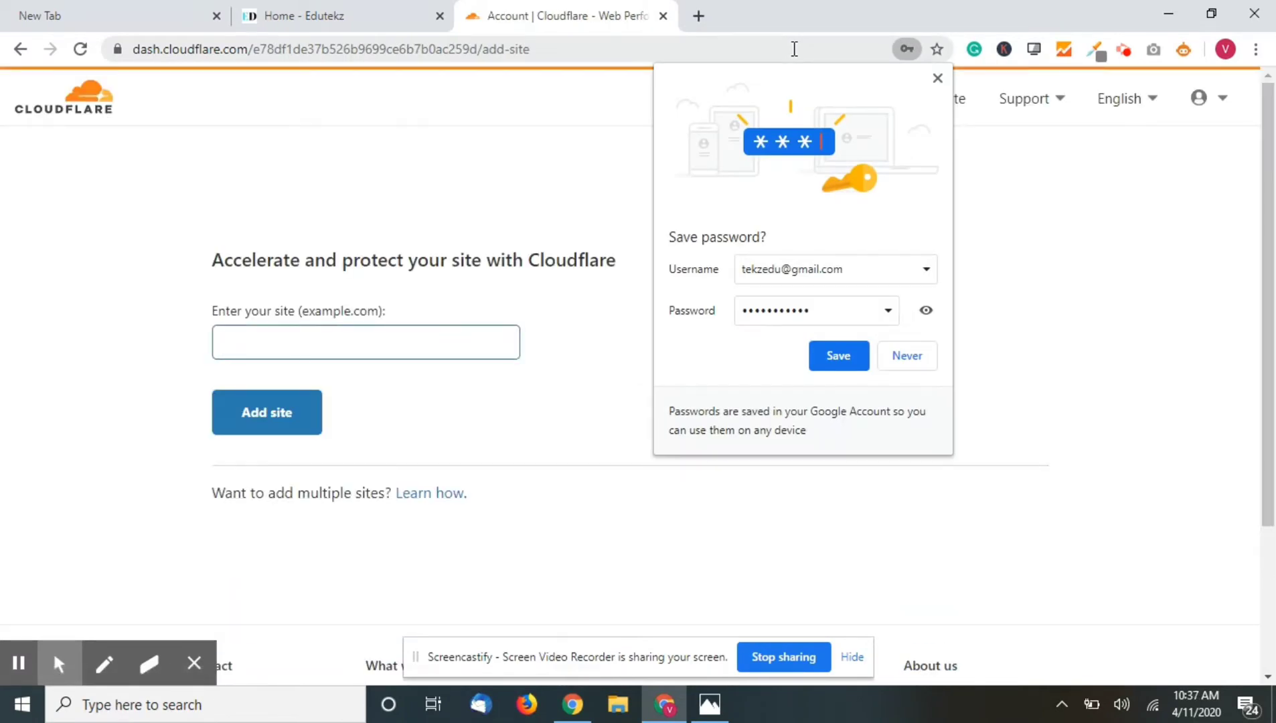
{"action": "left_click", "coordinate": [850, 355]}
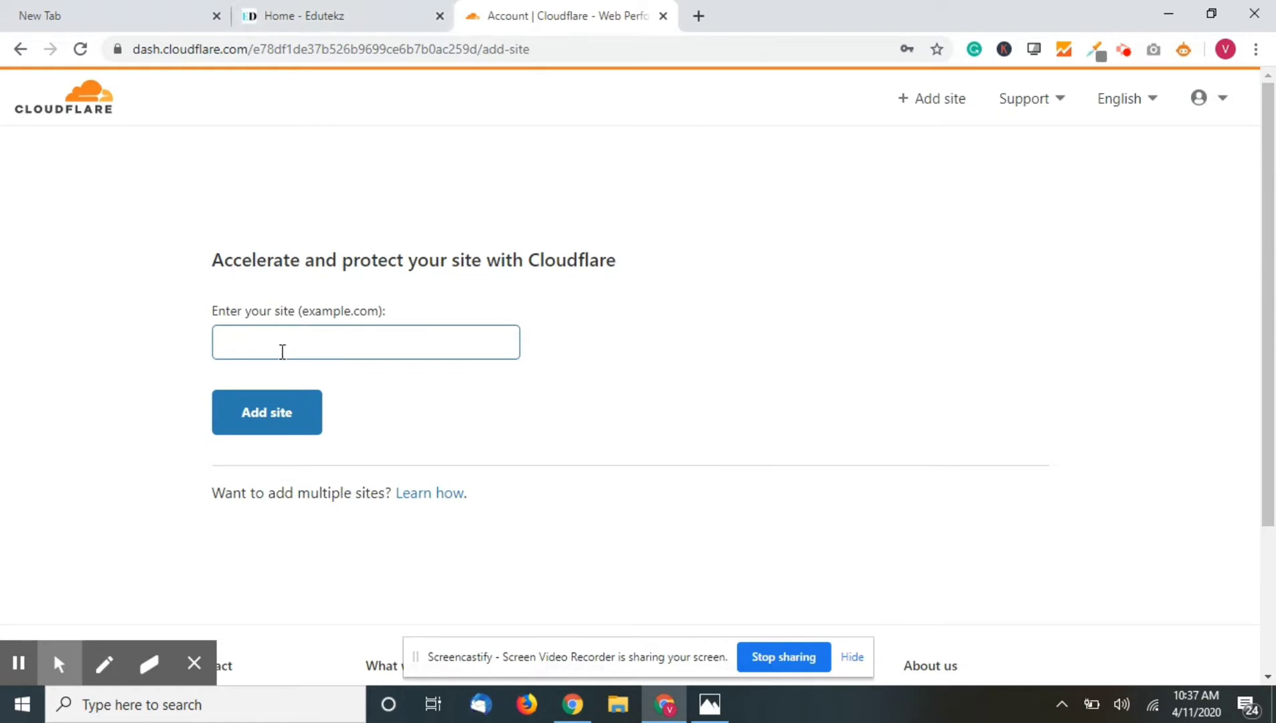
{"action": "left_click", "coordinate": [365, 15]}
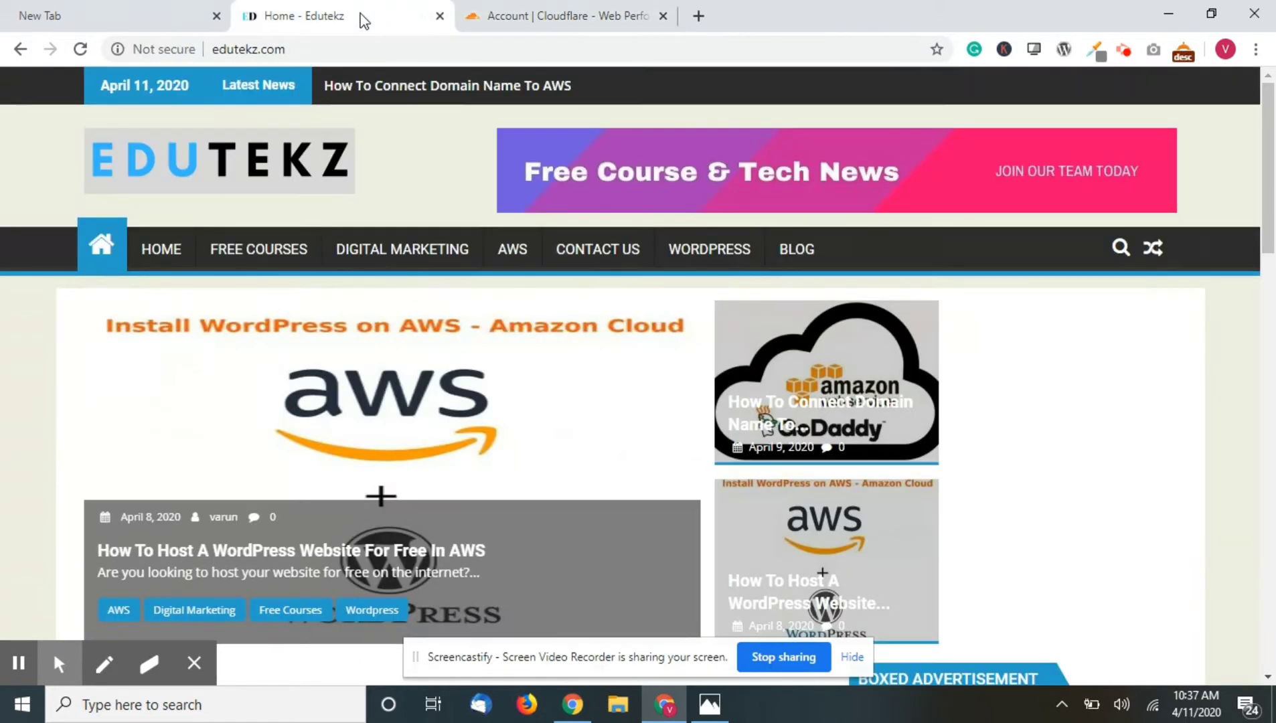
{"action": "left_click", "coordinate": [282, 51]}
{"action": "key", "text": "ctrl+c"}
{"action": "left_click", "coordinate": [537, 14]}
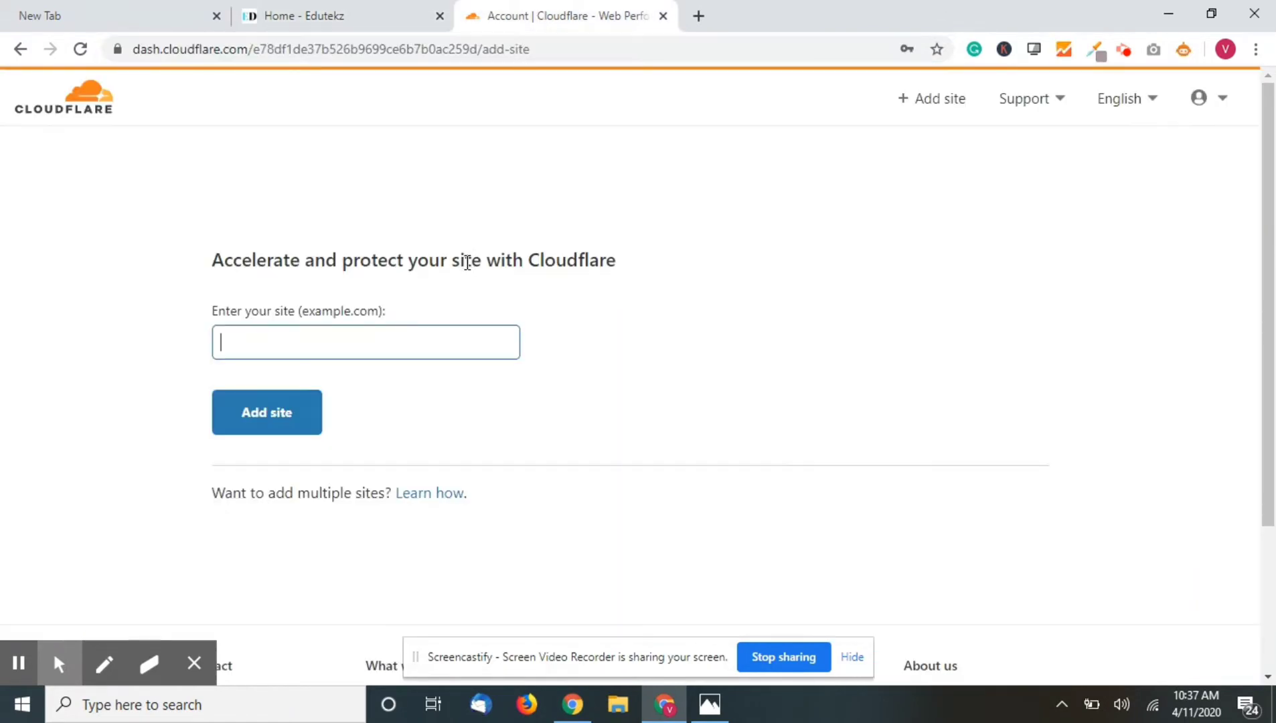
{"action": "key", "text": "ctrl+v"}
{"action": "left_click_drag", "start_coordinate": [267, 343], "coordinate": [165, 347]}
{"action": "key", "text": "BackSpace"}
{"action": "left_click", "coordinate": [343, 338]}
{"action": "key", "text": "BackSpace"}
{"action": "left_click", "coordinate": [285, 414]}
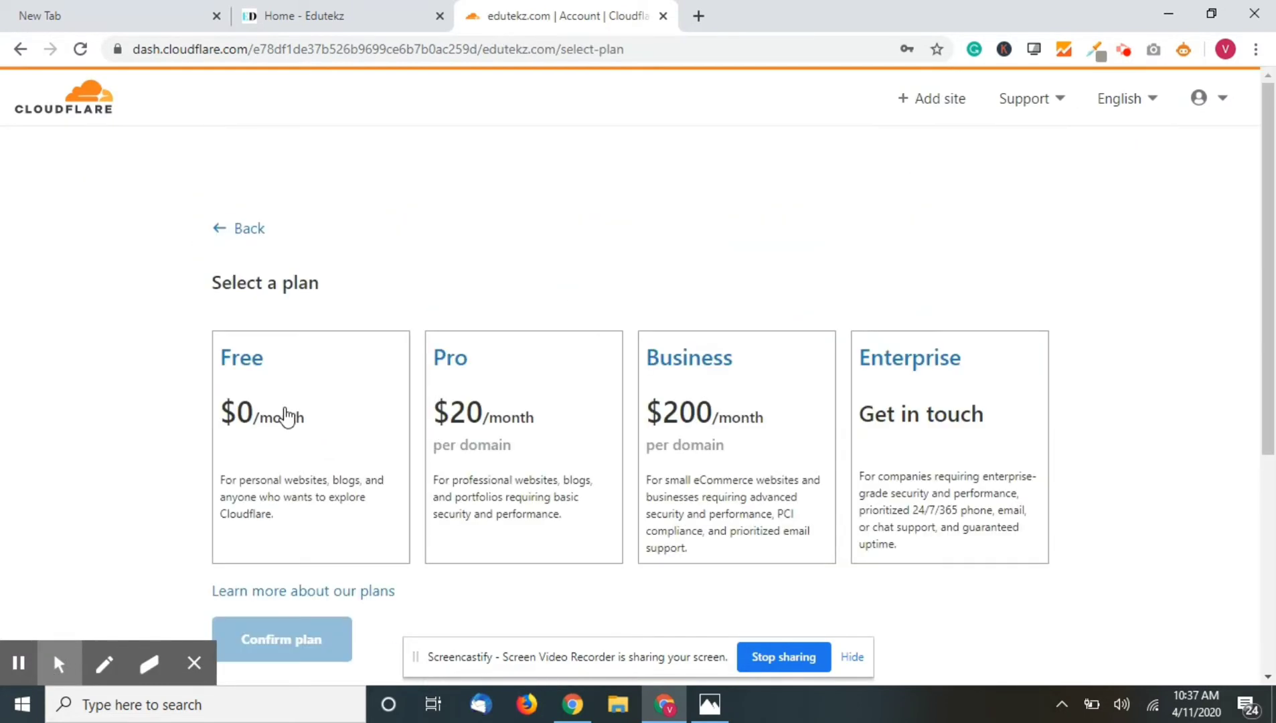
- Select and confirm the Free $0/month plan
{"action": "scroll", "coordinate": [287, 415], "scroll_direction": "down", "scroll_amount": 2}
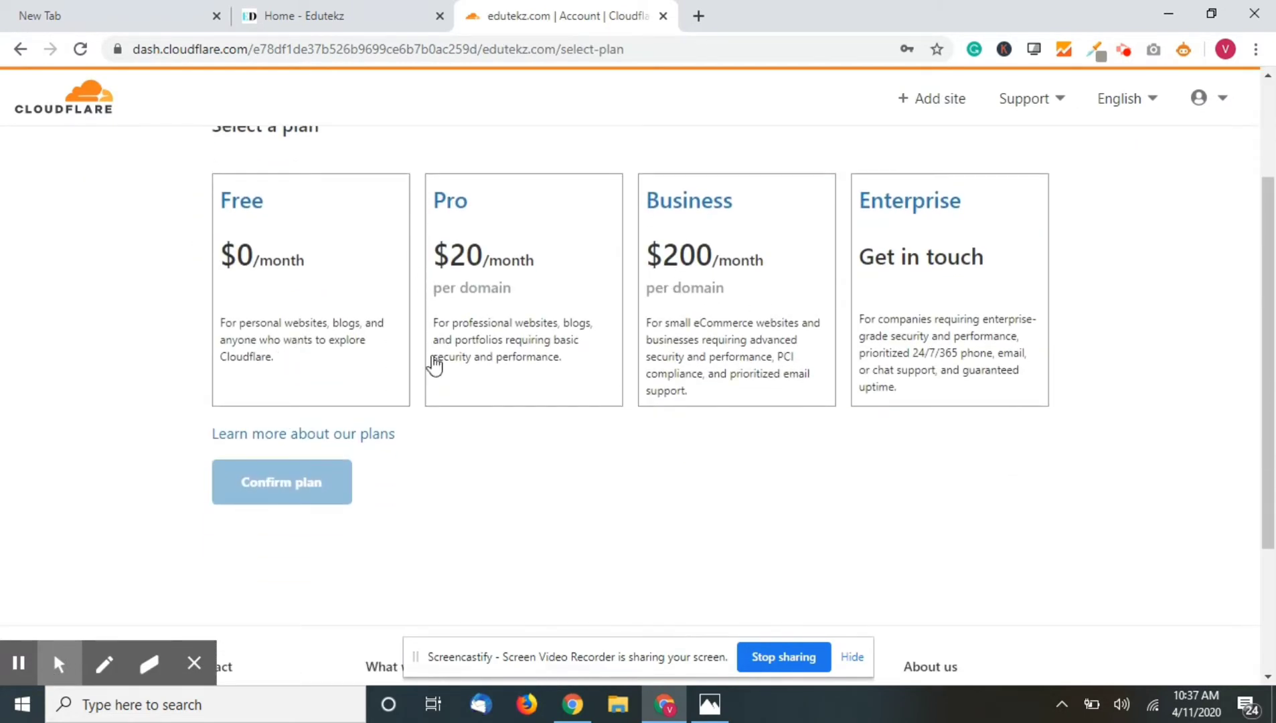
{"action": "scroll", "coordinate": [678, 228], "scroll_direction": "up", "scroll_amount": 2}
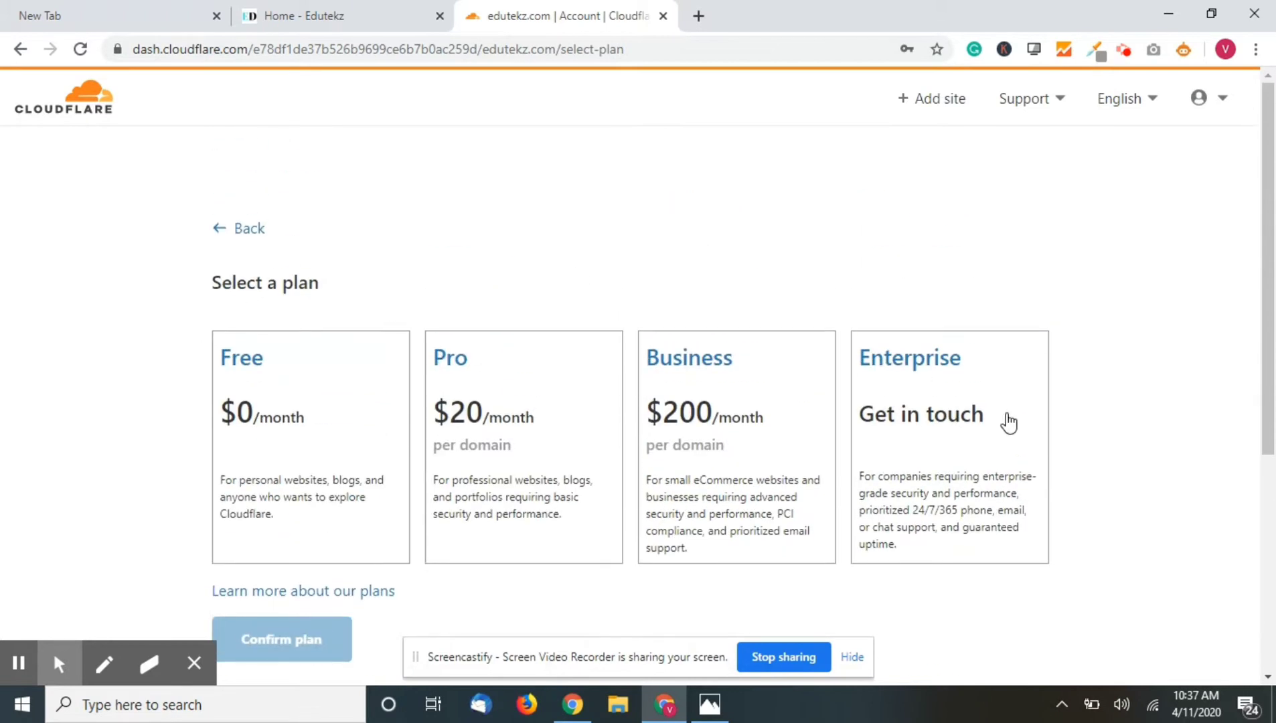
{"action": "left_click", "coordinate": [332, 397]}
{"action": "scroll", "coordinate": [281, 395], "scroll_direction": "down", "scroll_amount": 2}
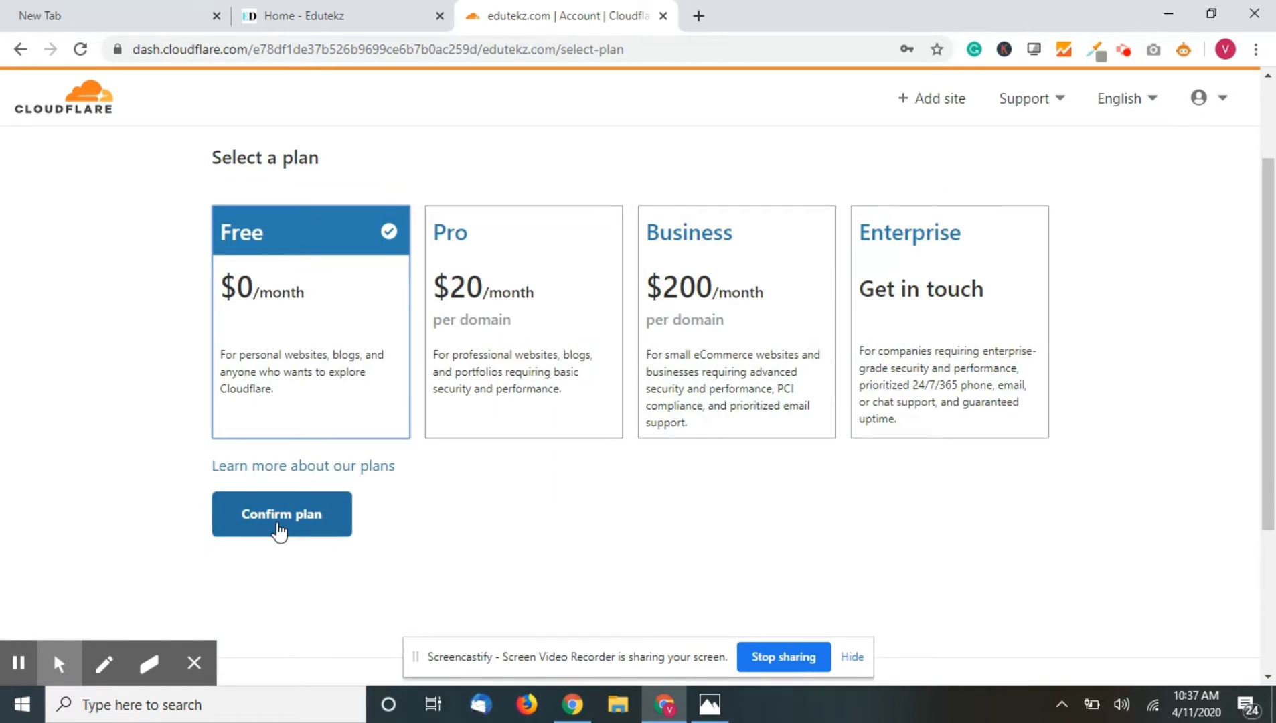
{"action": "left_click", "coordinate": [278, 530]}
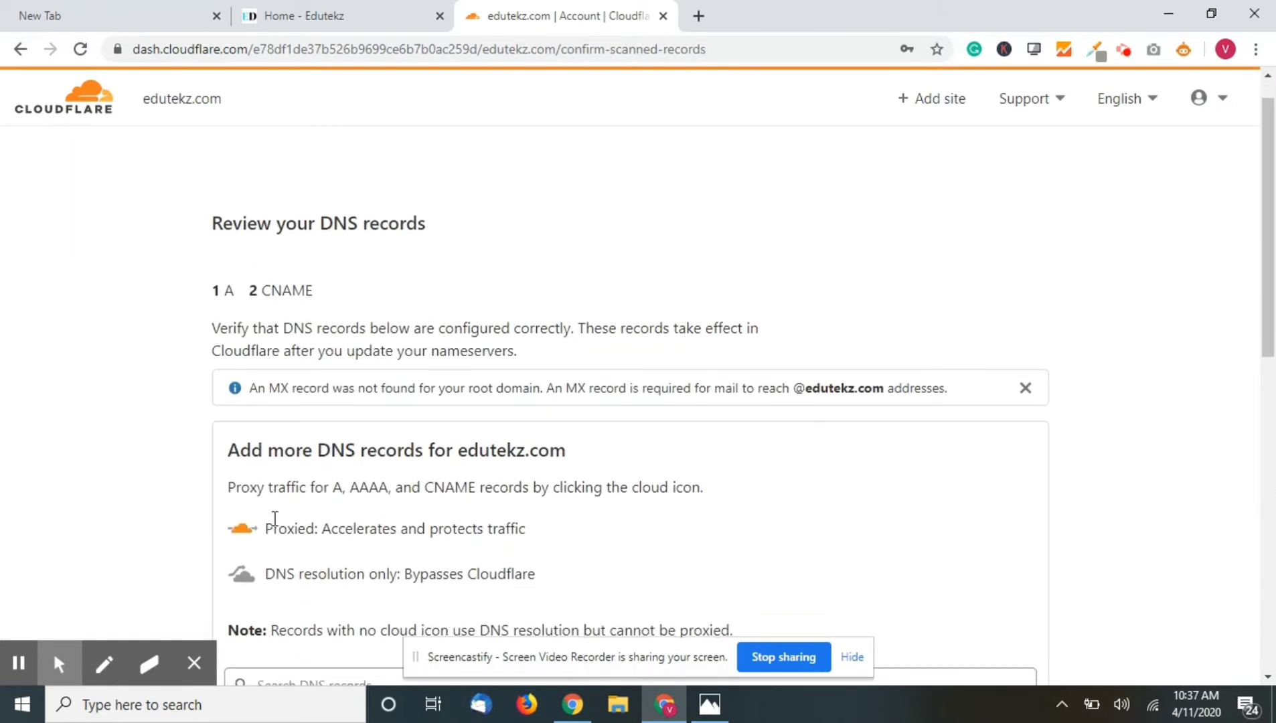
- Accept the scanned DNS records (1 A, 2 CNAME) and view the nameserver change instructions
{"action": "scroll", "coordinate": [274, 519], "scroll_direction": "down", "scroll_amount": 5}
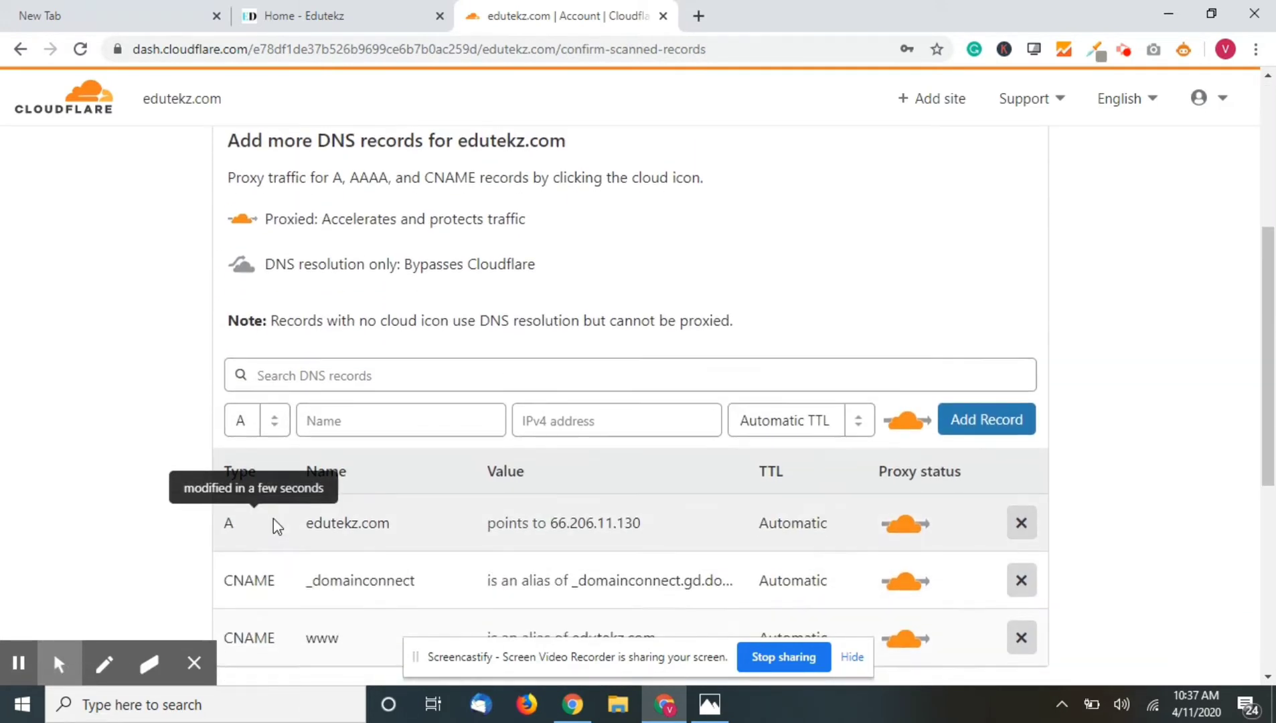
{"action": "scroll", "coordinate": [274, 521], "scroll_direction": "down", "scroll_amount": 2}
{"action": "scroll", "coordinate": [274, 521], "scroll_direction": "up", "scroll_amount": 2}
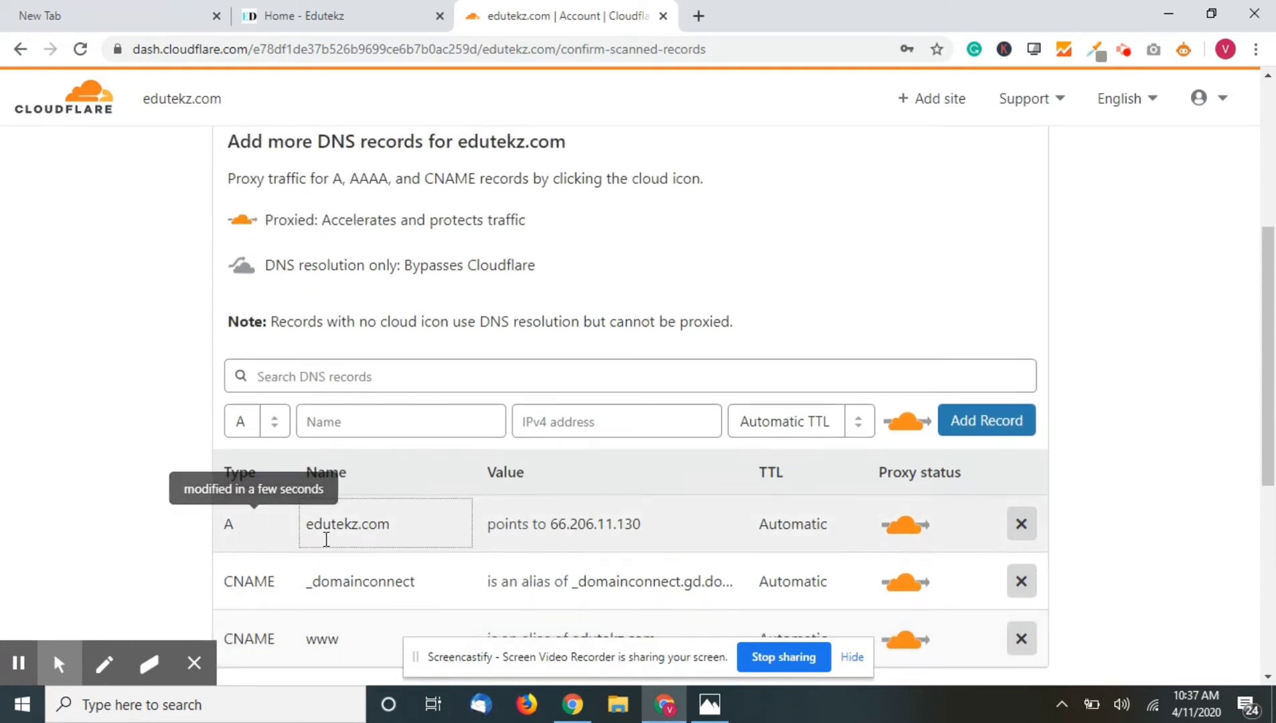
{"action": "scroll", "coordinate": [273, 521], "scroll_direction": "down", "scroll_amount": 2}
{"action": "scroll", "coordinate": [172, 394], "scroll_direction": "up", "scroll_amount": 3}
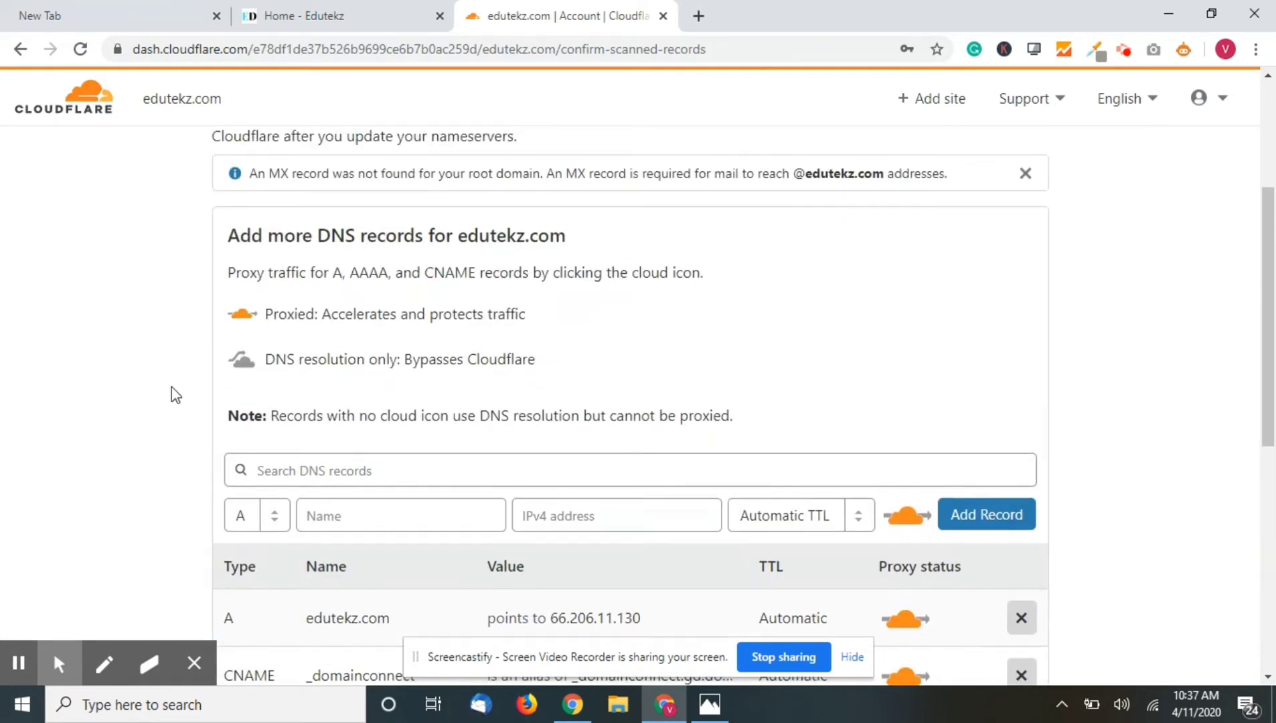
{"action": "scroll", "coordinate": [171, 387], "scroll_direction": "down", "scroll_amount": 3}
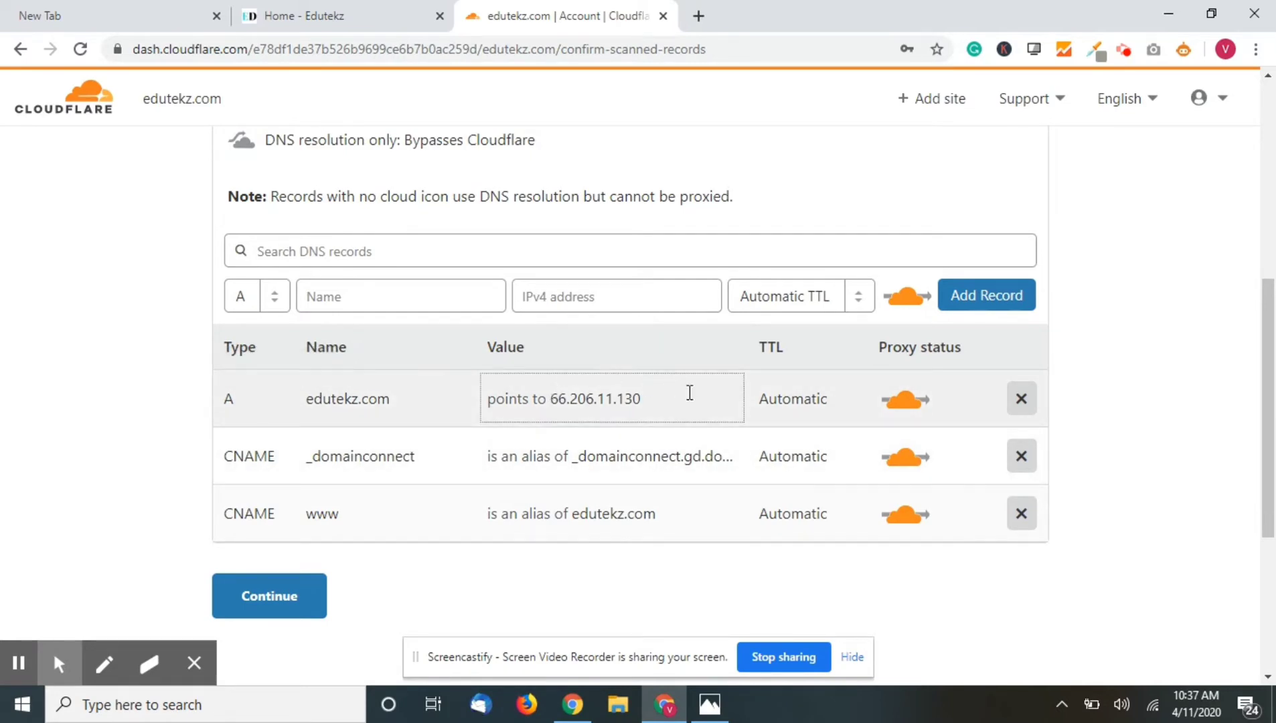
{"action": "scroll", "coordinate": [562, 416], "scroll_direction": "down", "scroll_amount": 2}
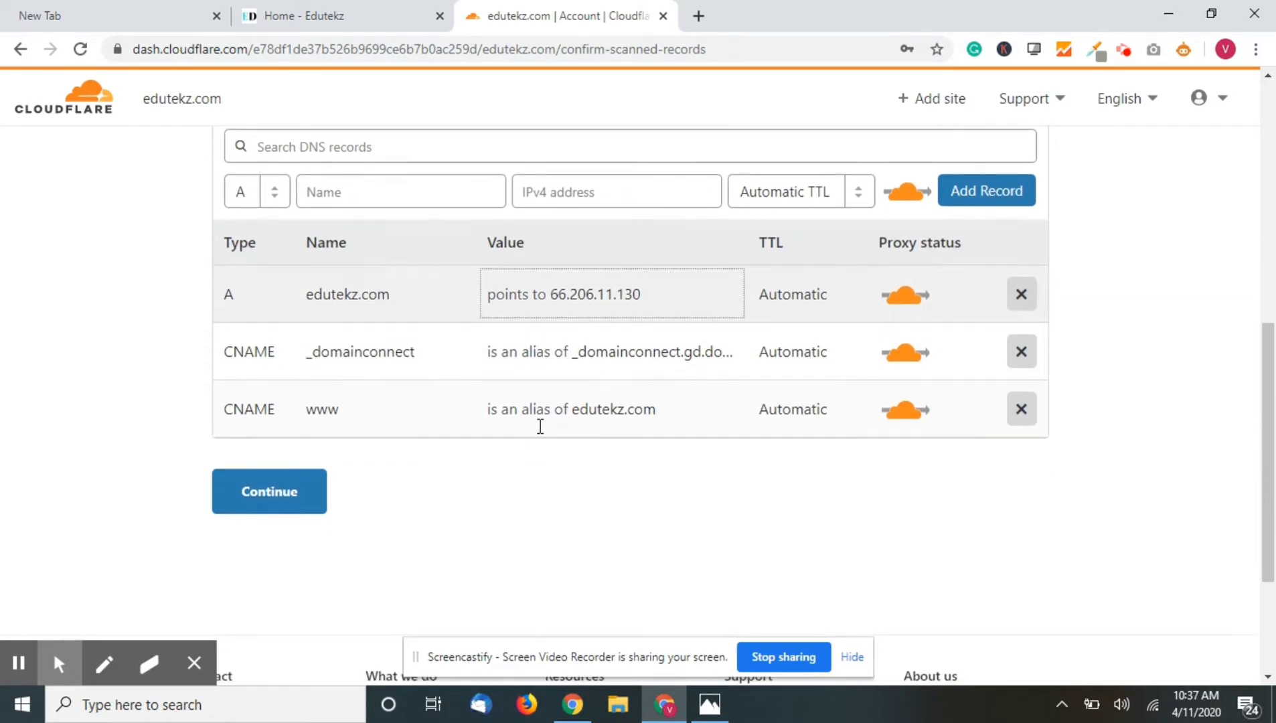
{"action": "scroll", "coordinate": [345, 447], "scroll_direction": "up", "scroll_amount": 6}
{"action": "scroll", "coordinate": [322, 435], "scroll_direction": "down", "scroll_amount": 9}
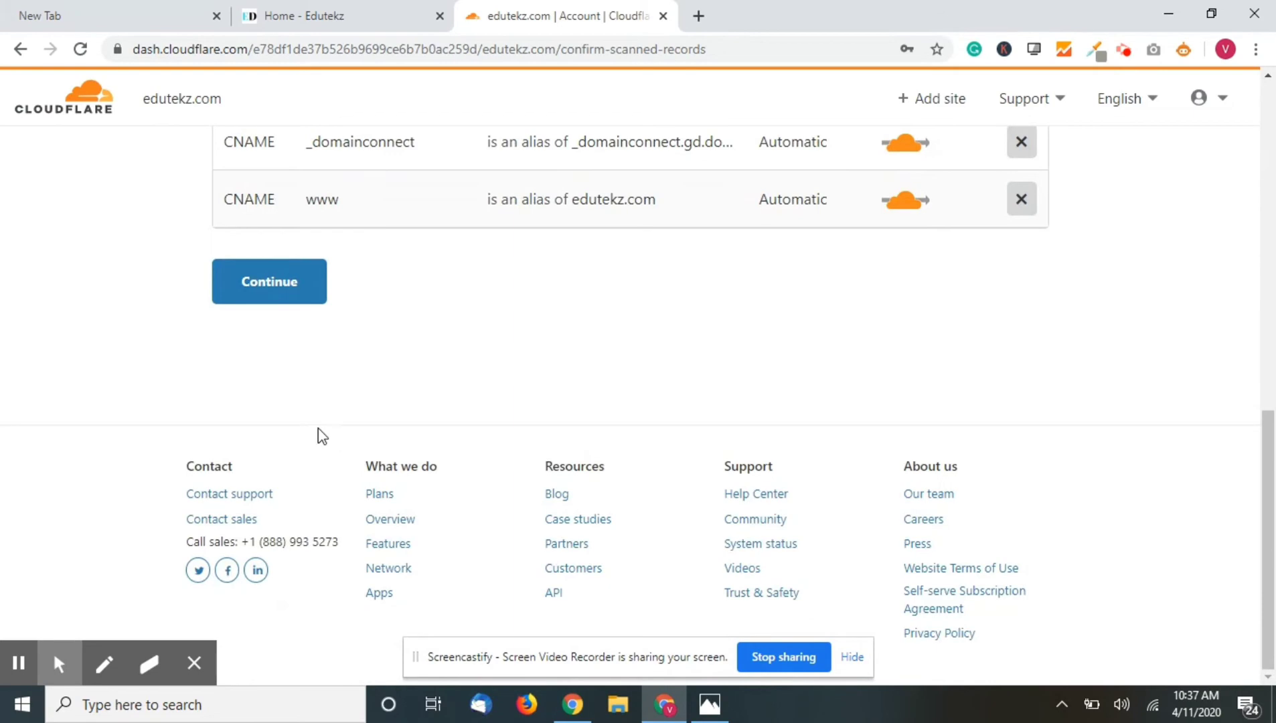
{"action": "left_click", "coordinate": [308, 287]}
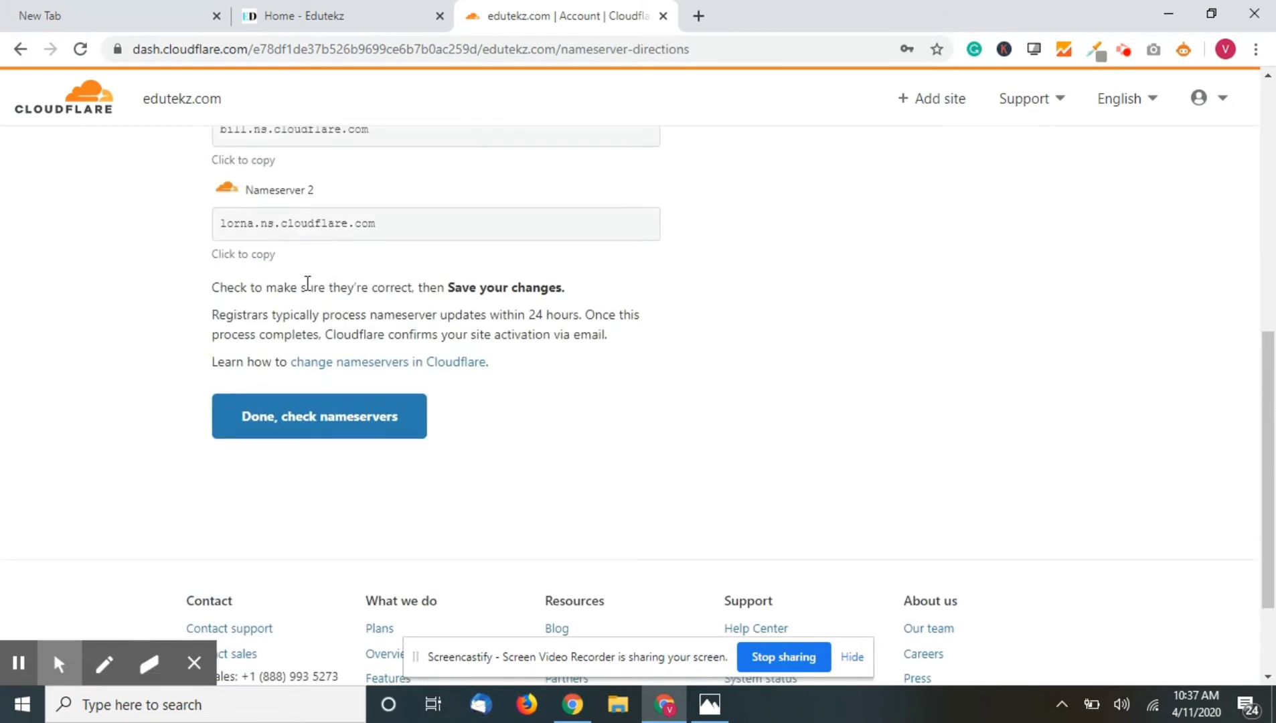
{"action": "scroll", "coordinate": [307, 283], "scroll_direction": "up", "scroll_amount": 5}
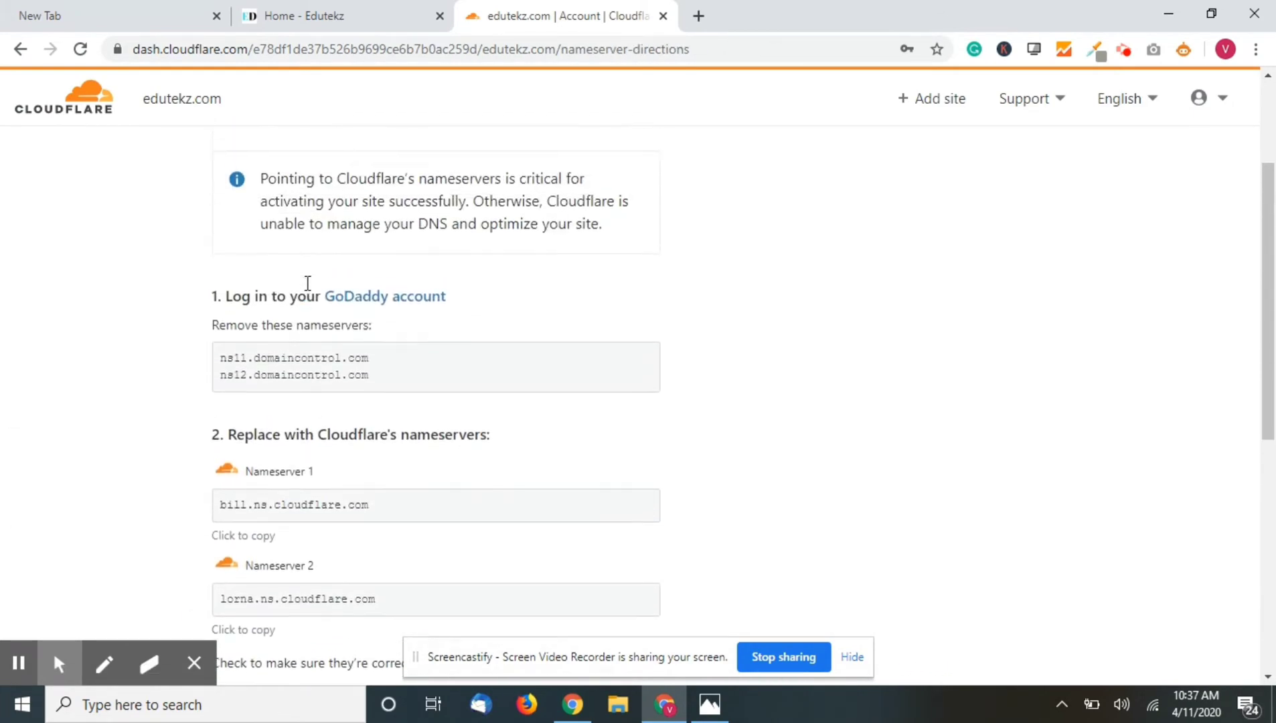
{"action": "scroll", "coordinate": [307, 283], "scroll_direction": "up", "scroll_amount": 1}
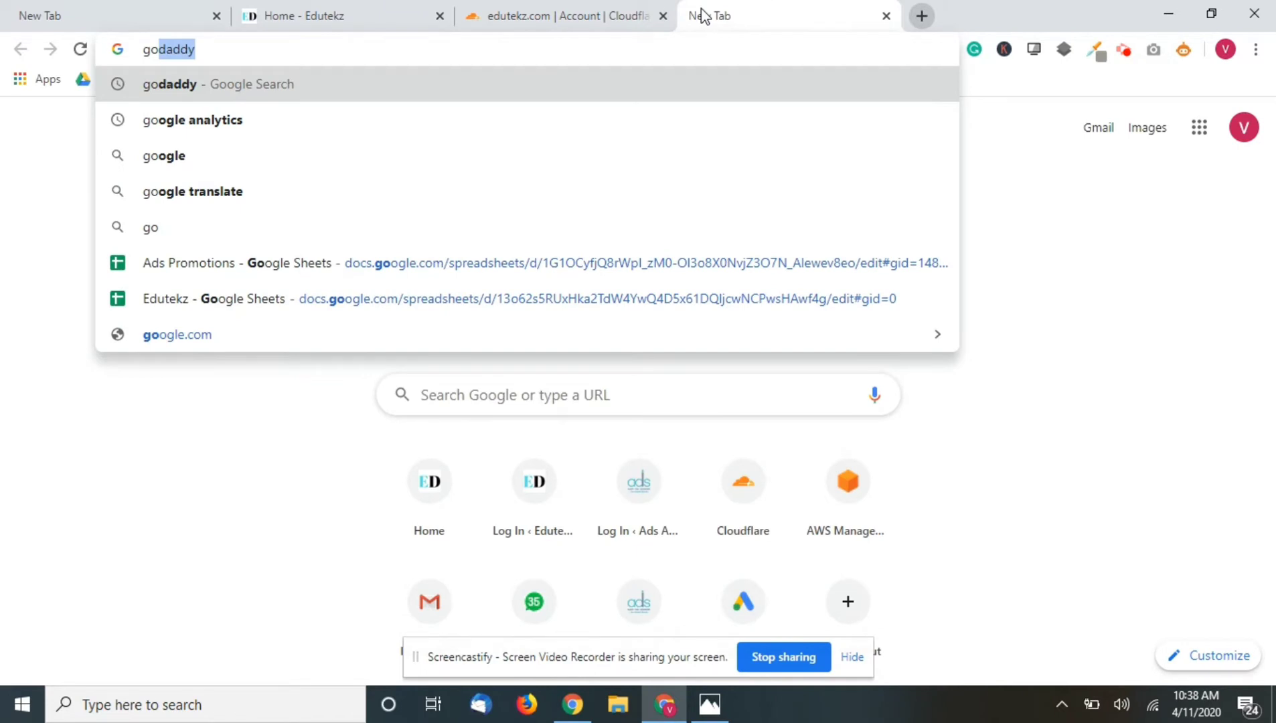
- Go to godaddy.com and sign in to the GoDaddy account
{"action": "type", "text": "daddy"}
{"action": "type", "text": "."}
{"action": "key", "text": "BackSpace"}
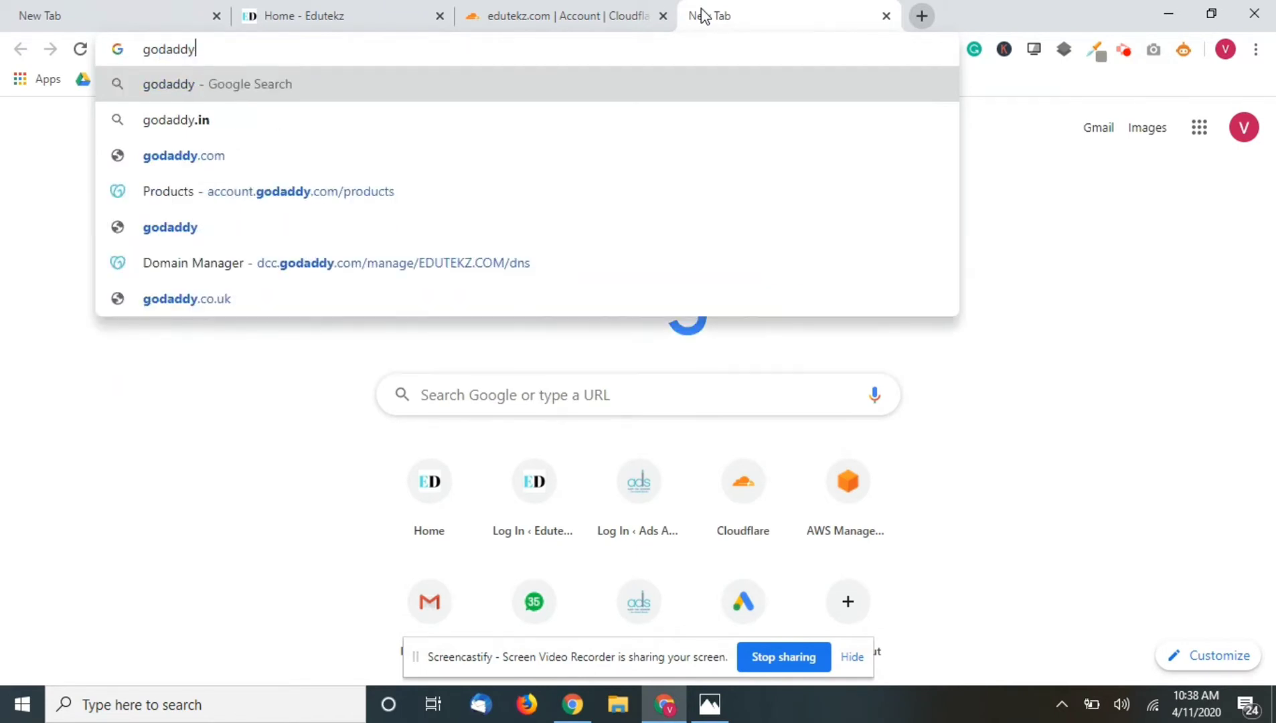
{"action": "type", "text": ".com"}
{"action": "key", "text": "Return"}
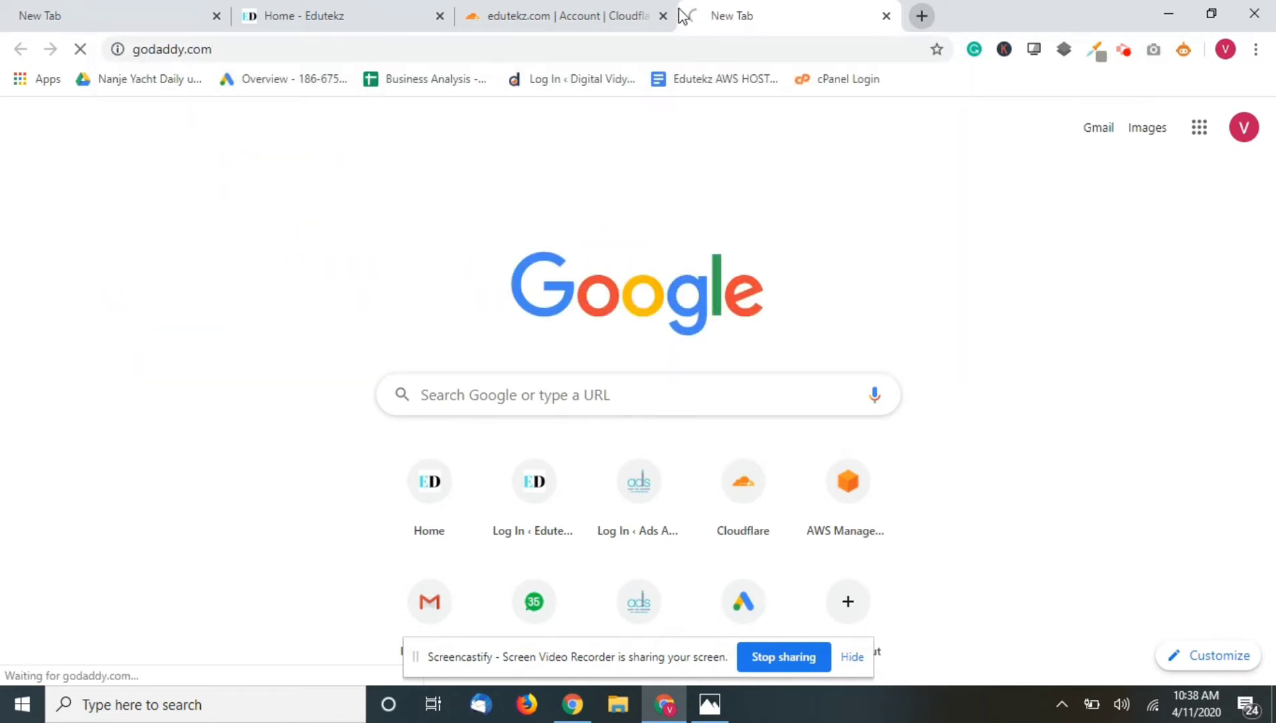
{"action": "left_click", "coordinate": [608, 13]}
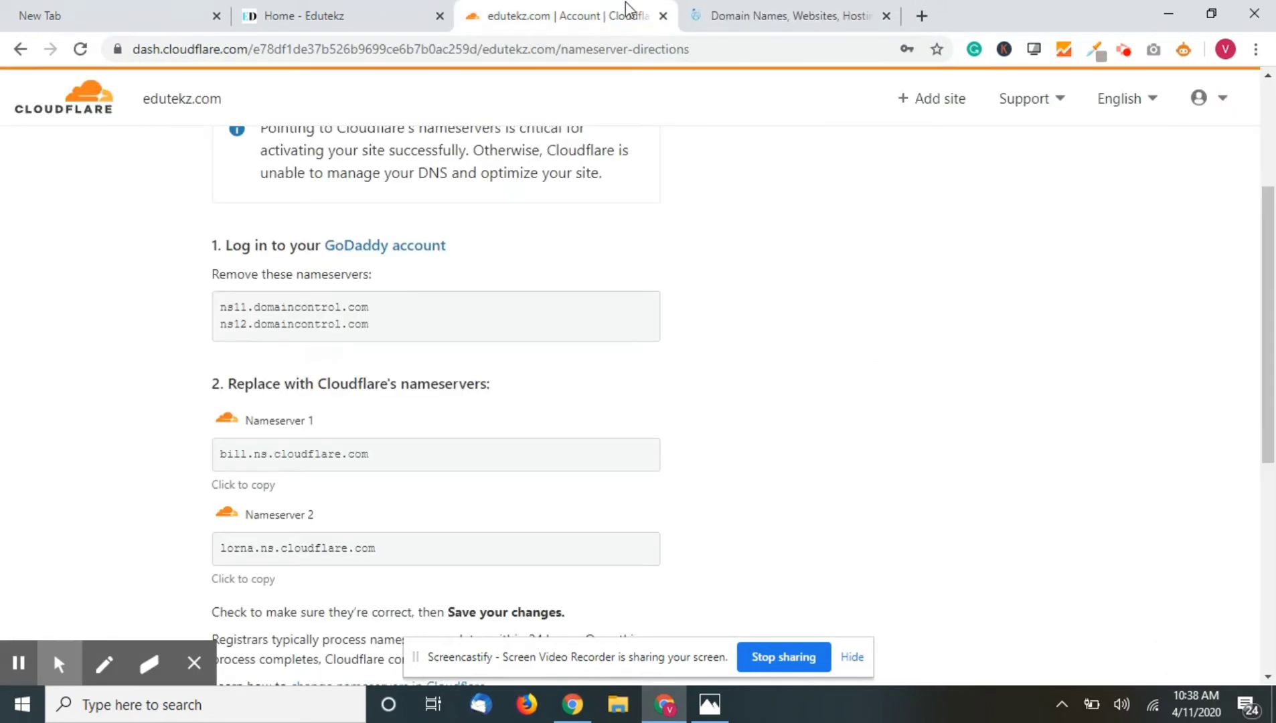
{"action": "left_click", "coordinate": [738, 2]}
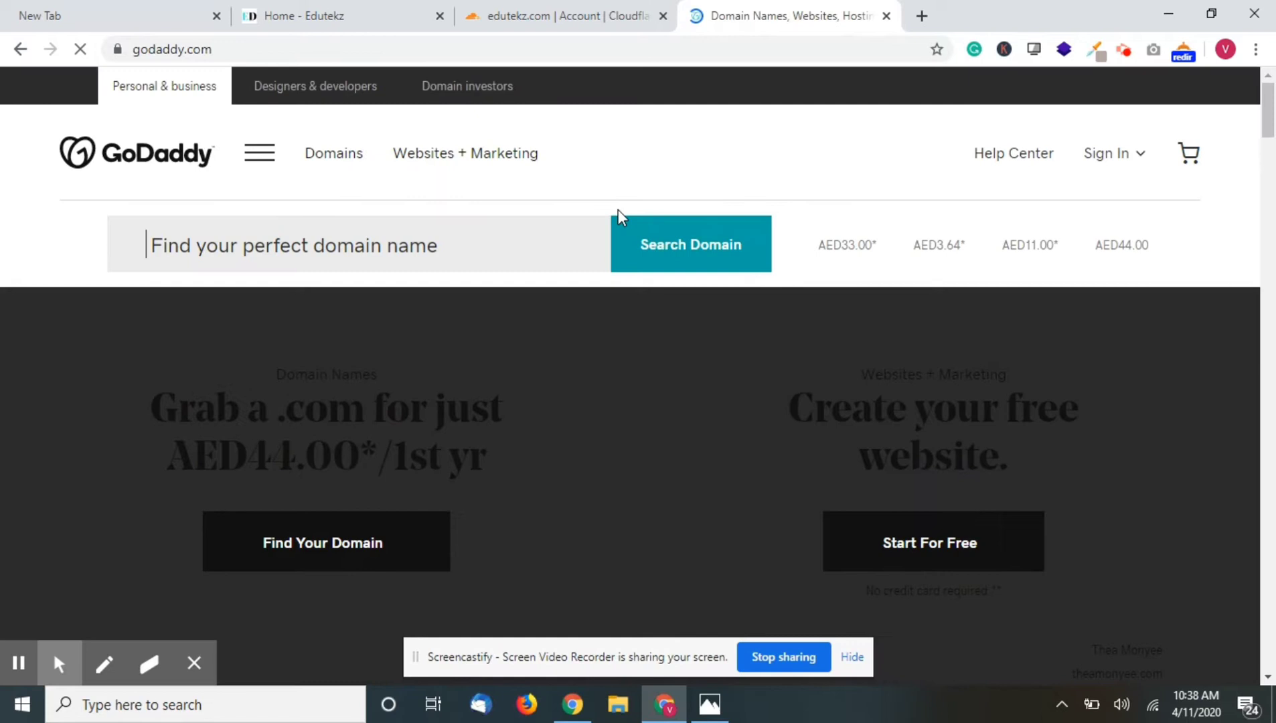
{"action": "left_click", "coordinate": [1104, 165]}
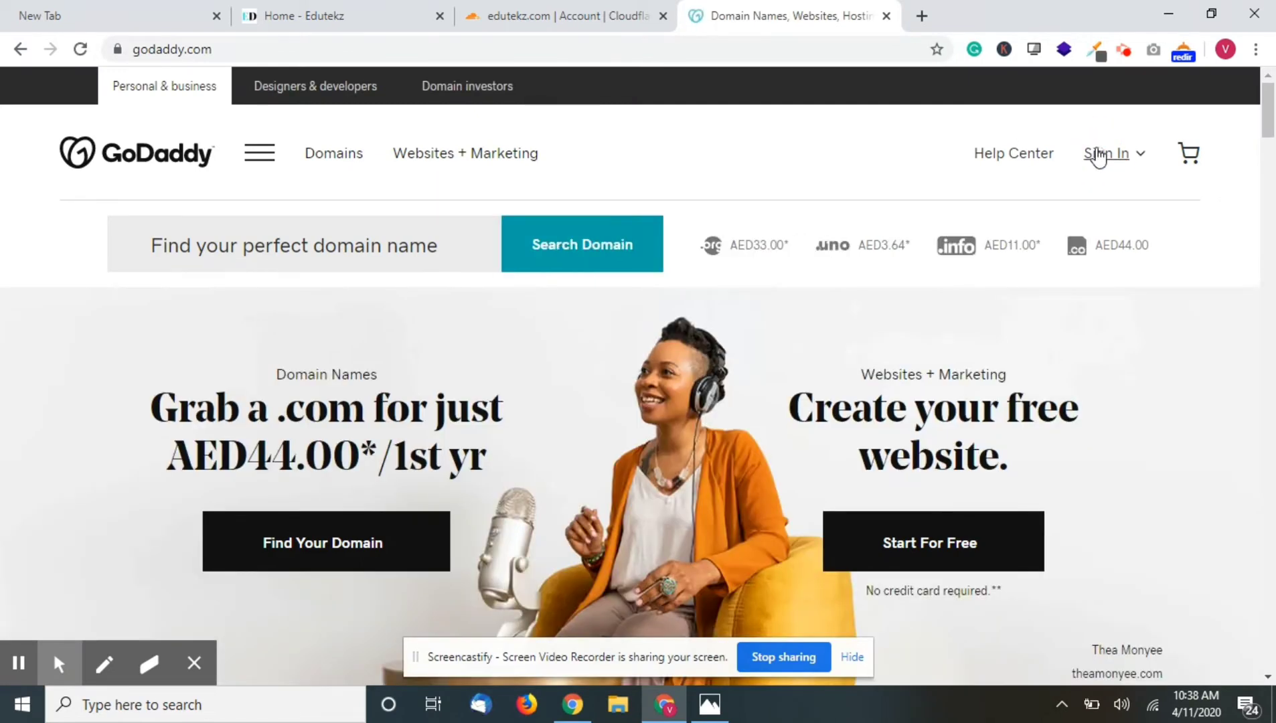
{"action": "left_click", "coordinate": [1125, 152]}
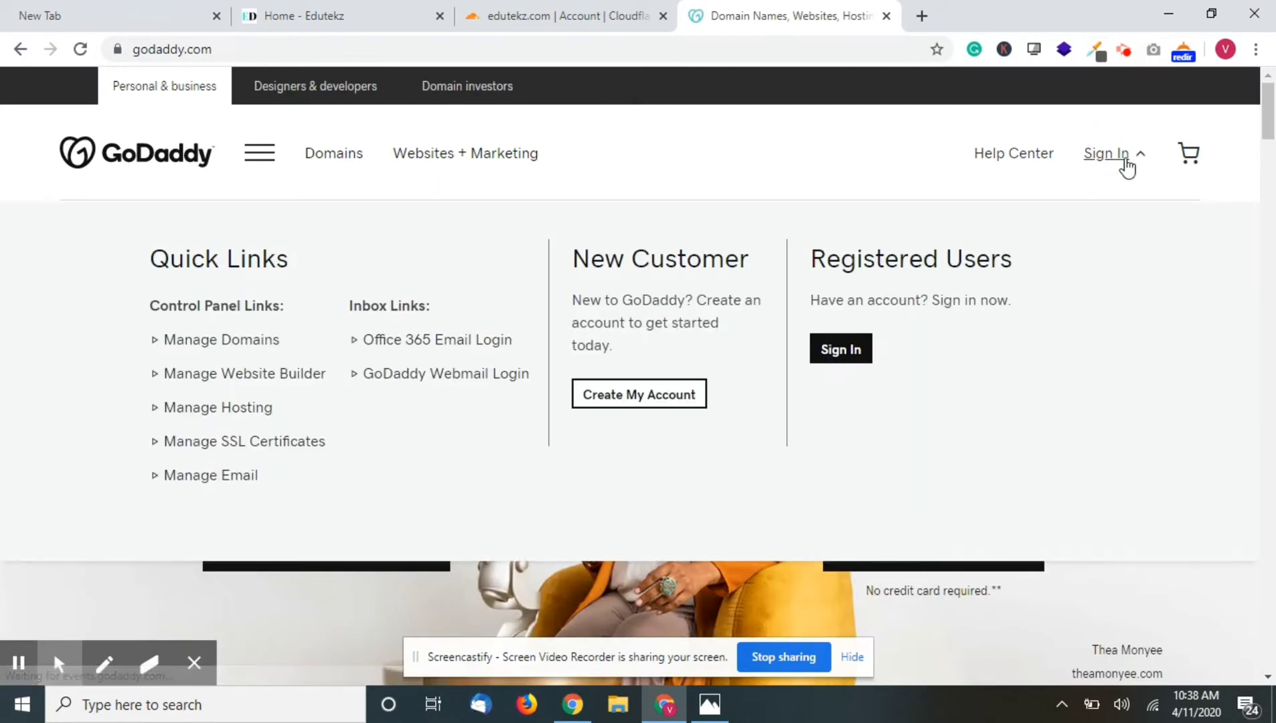
{"action": "left_click", "coordinate": [864, 351]}
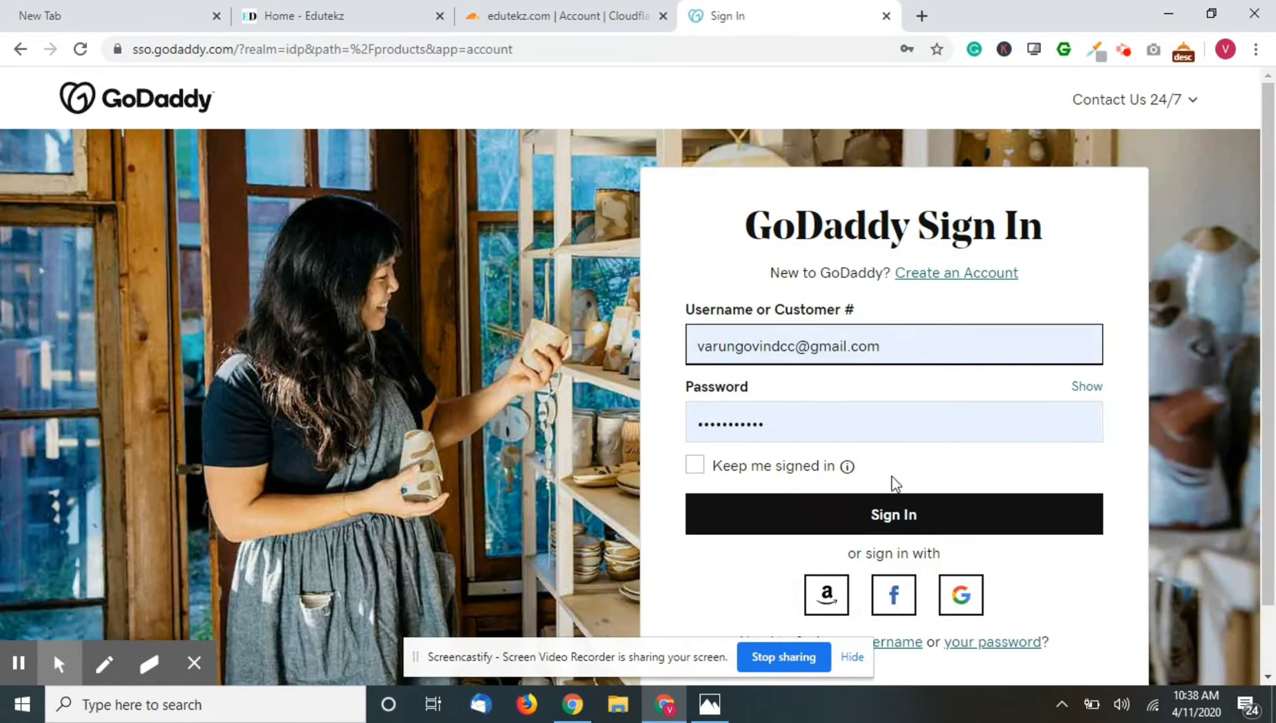
{"action": "left_click", "coordinate": [927, 515]}
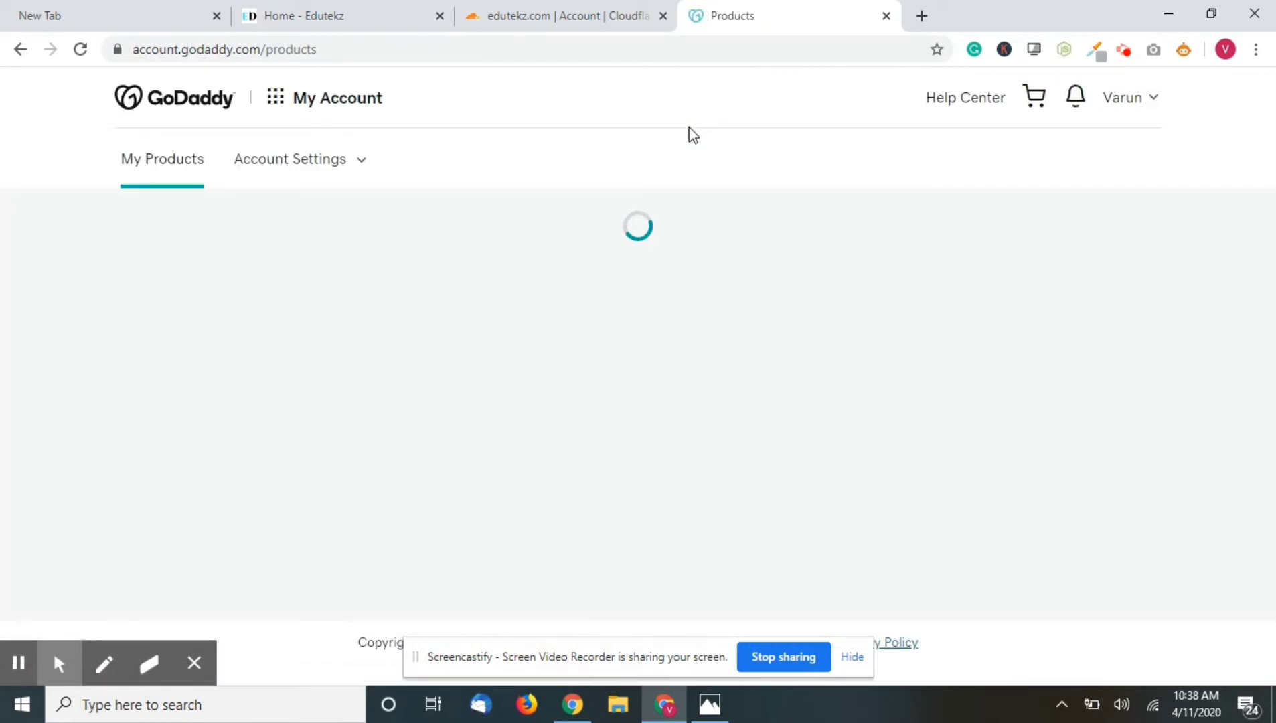
- Open DNS Management for edutekz.com to see its ns11/ns12.domaincontrol.com nameservers
{"action": "scroll", "coordinate": [658, 390], "scroll_direction": "down", "scroll_amount": 5}
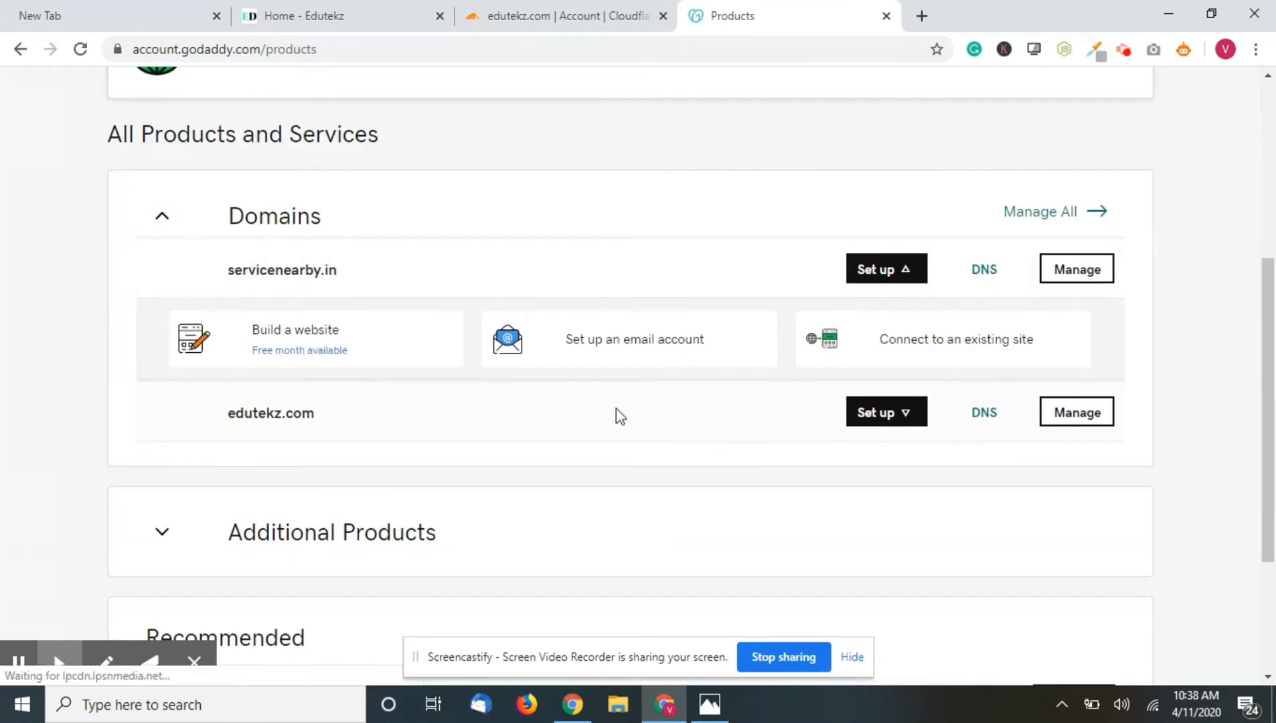
{"action": "left_click", "coordinate": [988, 421]}
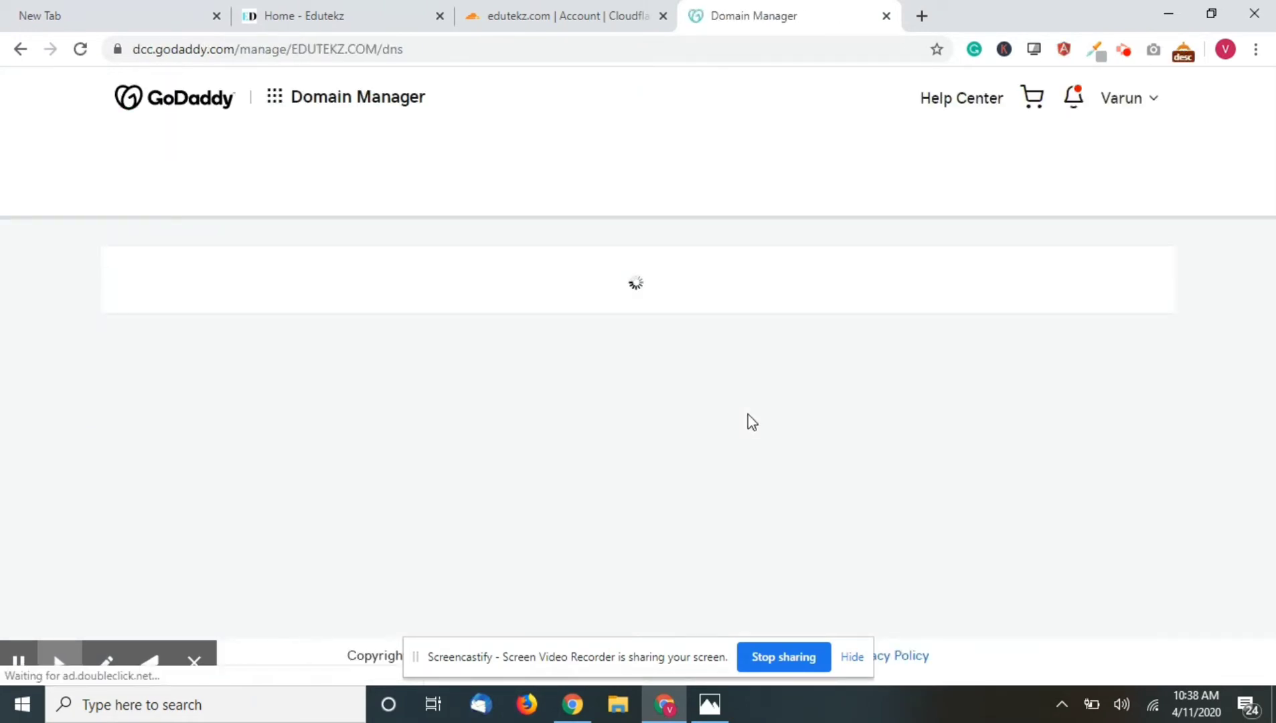
{"action": "scroll", "coordinate": [747, 415], "scroll_direction": "down", "scroll_amount": 2}
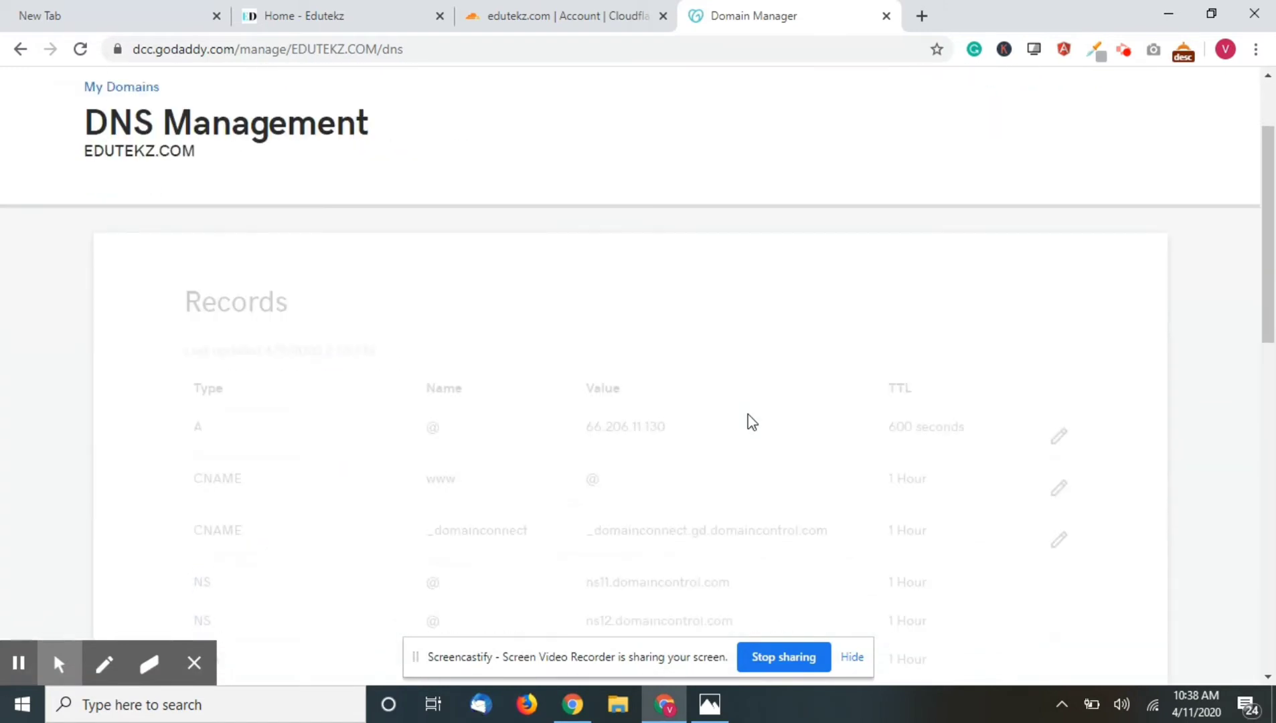
{"action": "scroll", "coordinate": [752, 422], "scroll_direction": "down", "scroll_amount": 7}
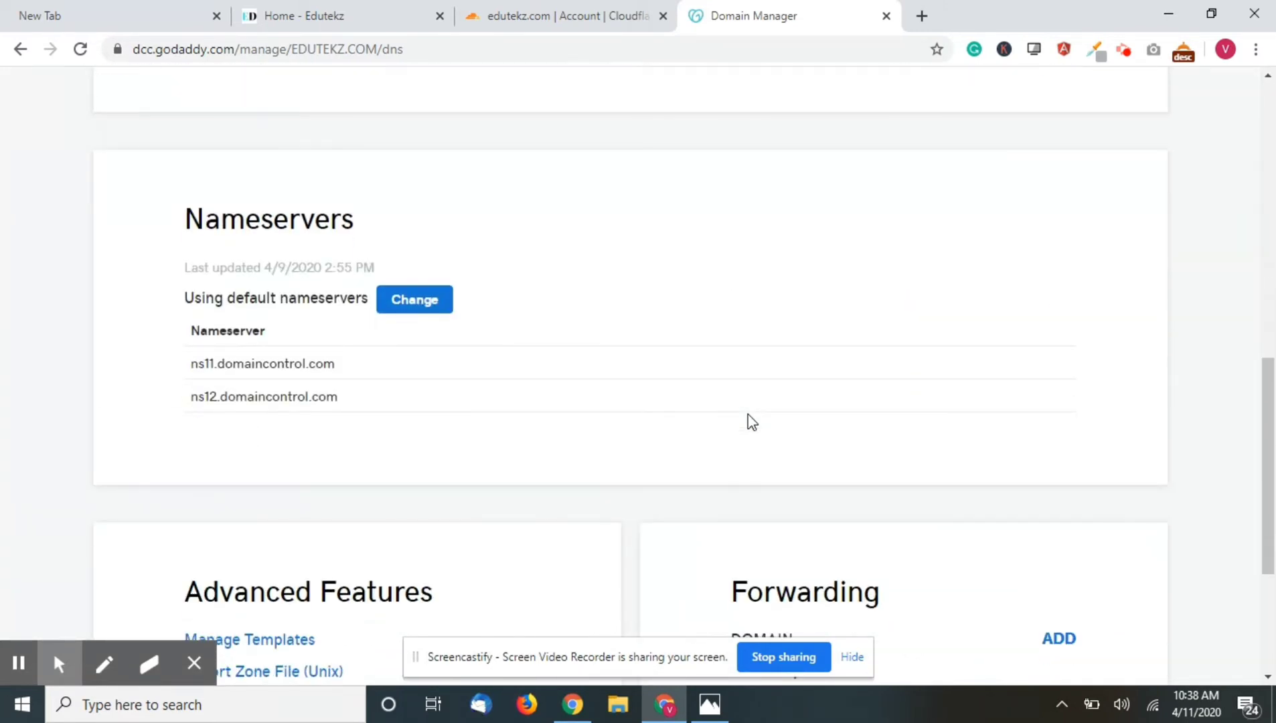
{"action": "scroll", "coordinate": [377, 292], "scroll_direction": "up", "scroll_amount": 10}
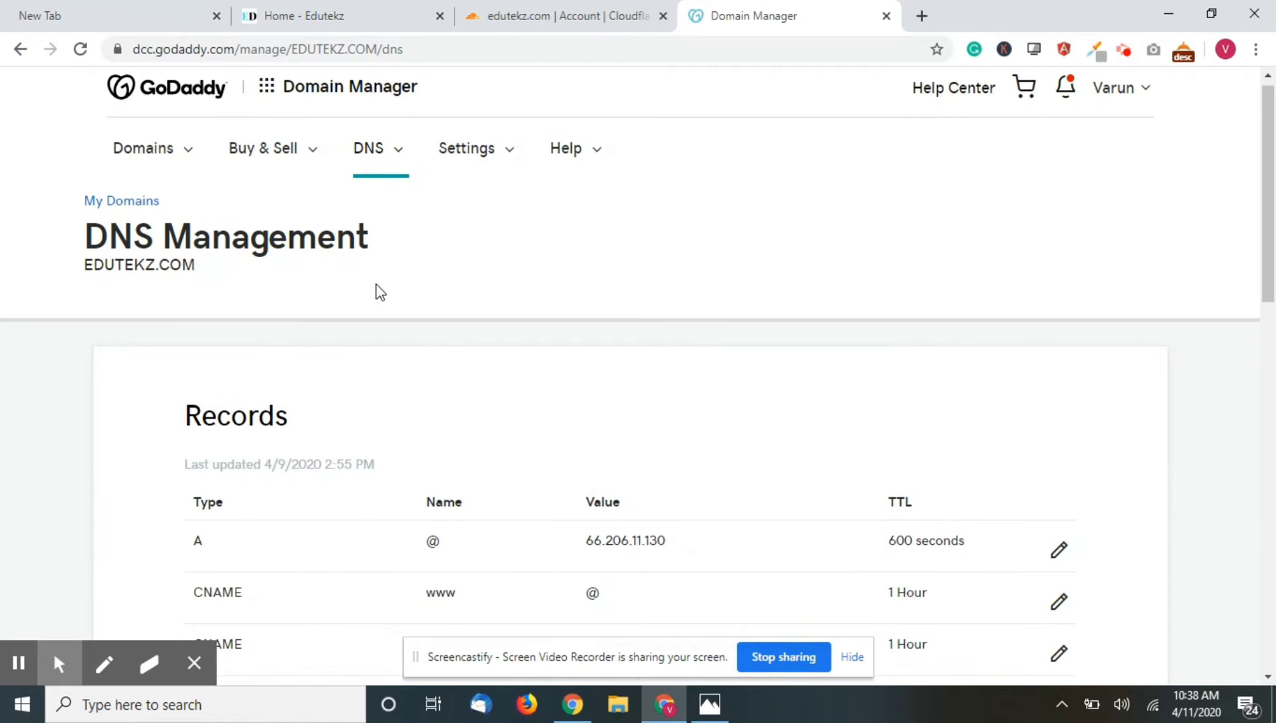
{"action": "scroll", "coordinate": [377, 293], "scroll_direction": "down", "scroll_amount": 8}
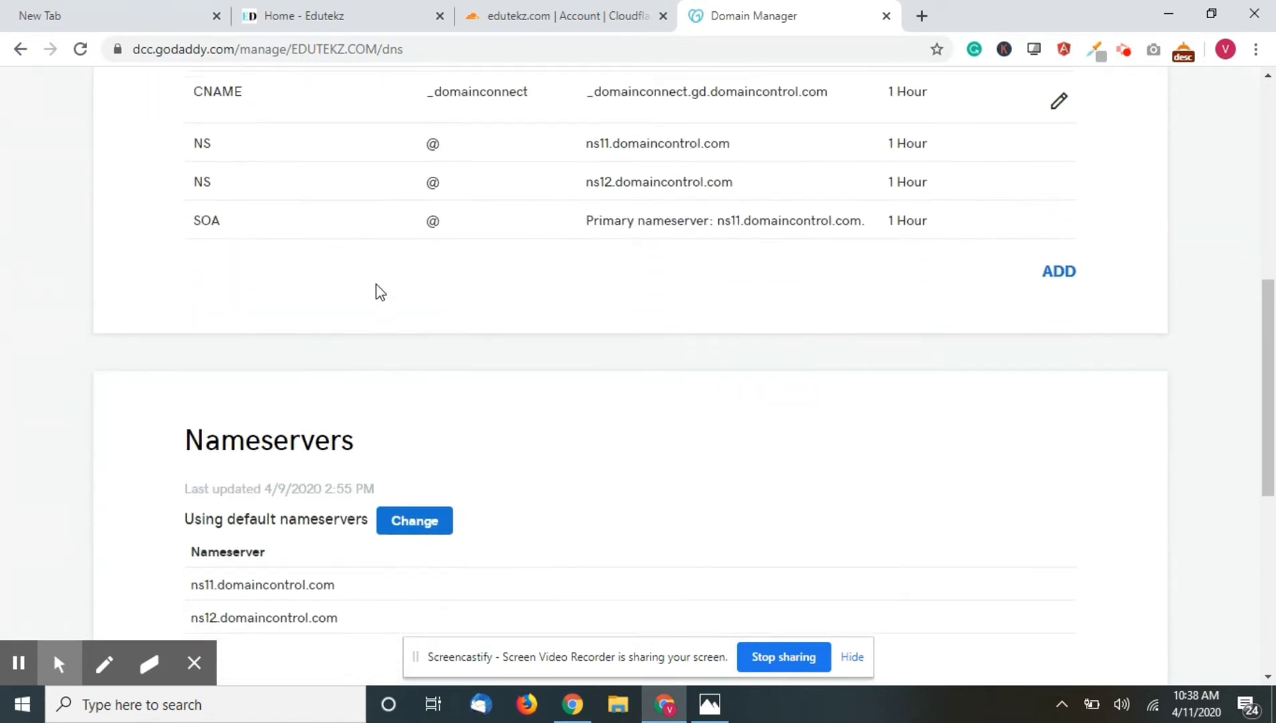
{"action": "scroll", "coordinate": [340, 311], "scroll_direction": "down", "scroll_amount": 2}
{"action": "left_click", "coordinate": [570, 20]}
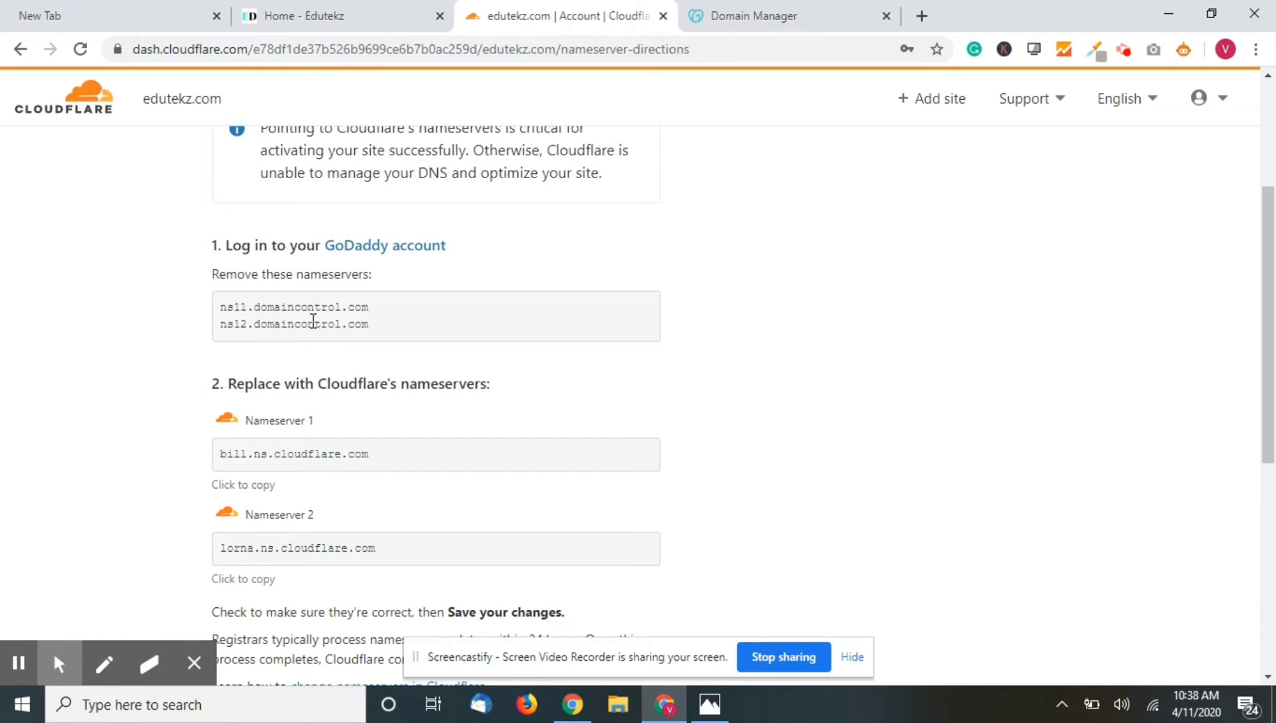
- Copy bill.ns.cloudflare.com from Cloudflare and start changing edutekz.com's nameservers on GoDaddy
{"action": "scroll", "coordinate": [319, 325], "scroll_direction": "down", "scroll_amount": 2}
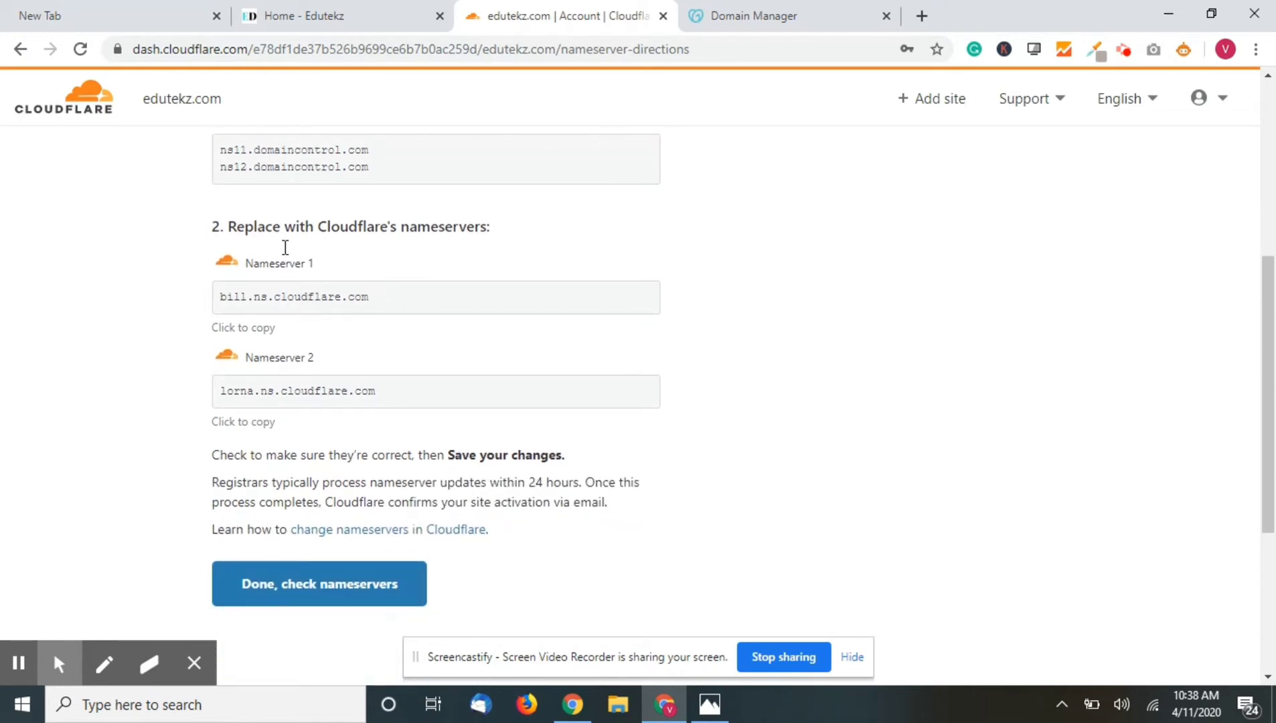
{"action": "left_click_drag", "start_coordinate": [222, 296], "coordinate": [403, 307]}
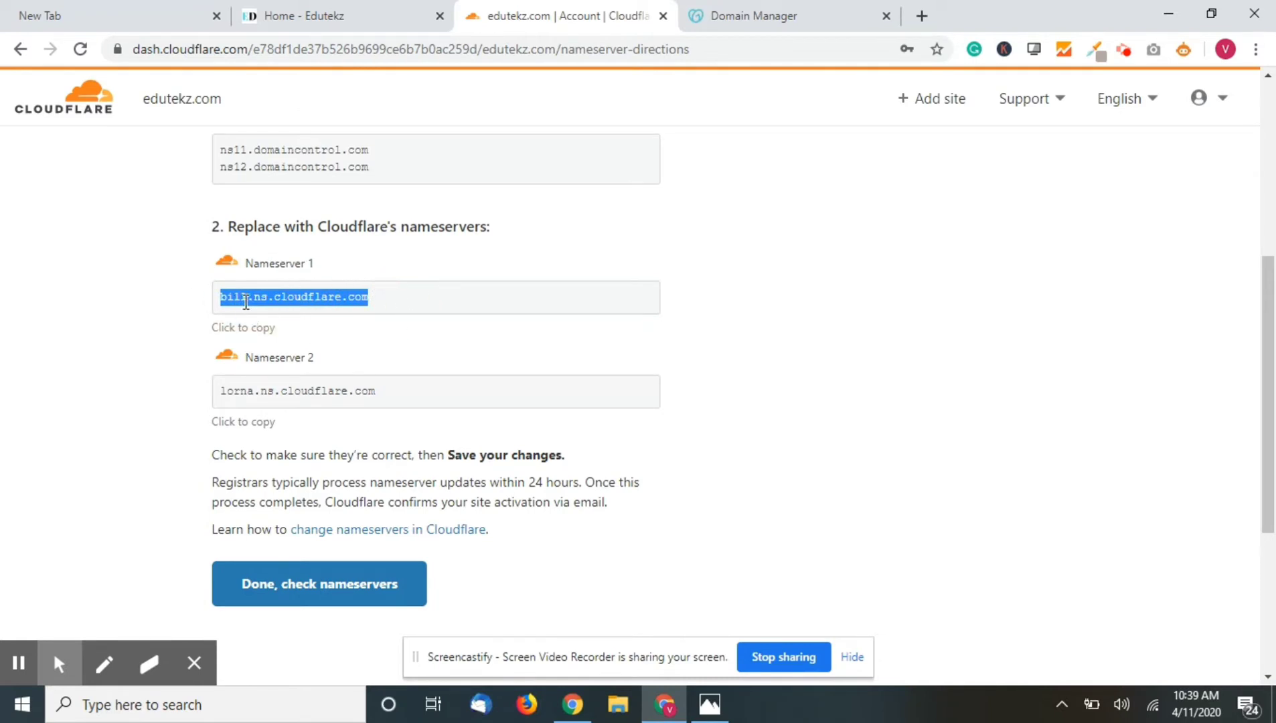
{"action": "left_click", "coordinate": [277, 329]}
{"action": "left_click", "coordinate": [868, 10]}
{"action": "left_click", "coordinate": [428, 400]}
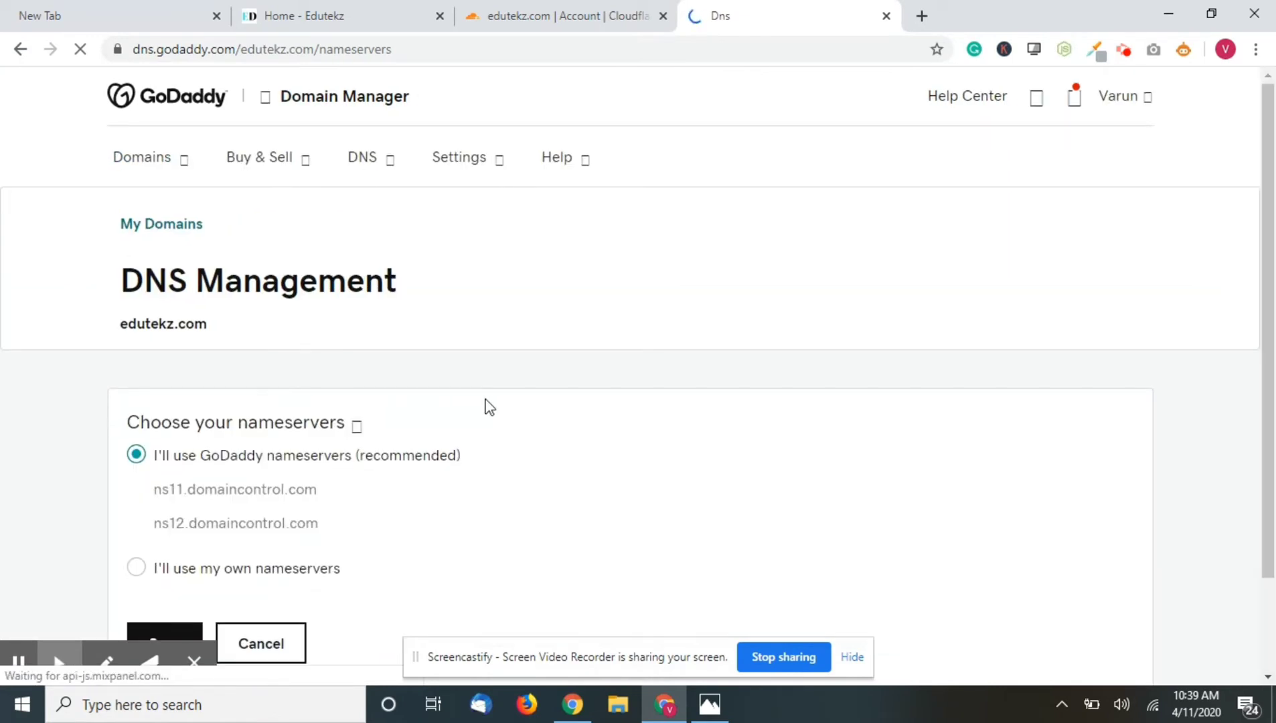
- Enter custom nameservers bill.ns.cloudflare.com and lorna.ns.cloudflare.com in GoDaddy and save
{"action": "scroll", "coordinate": [486, 399], "scroll_direction": "down", "scroll_amount": 2}
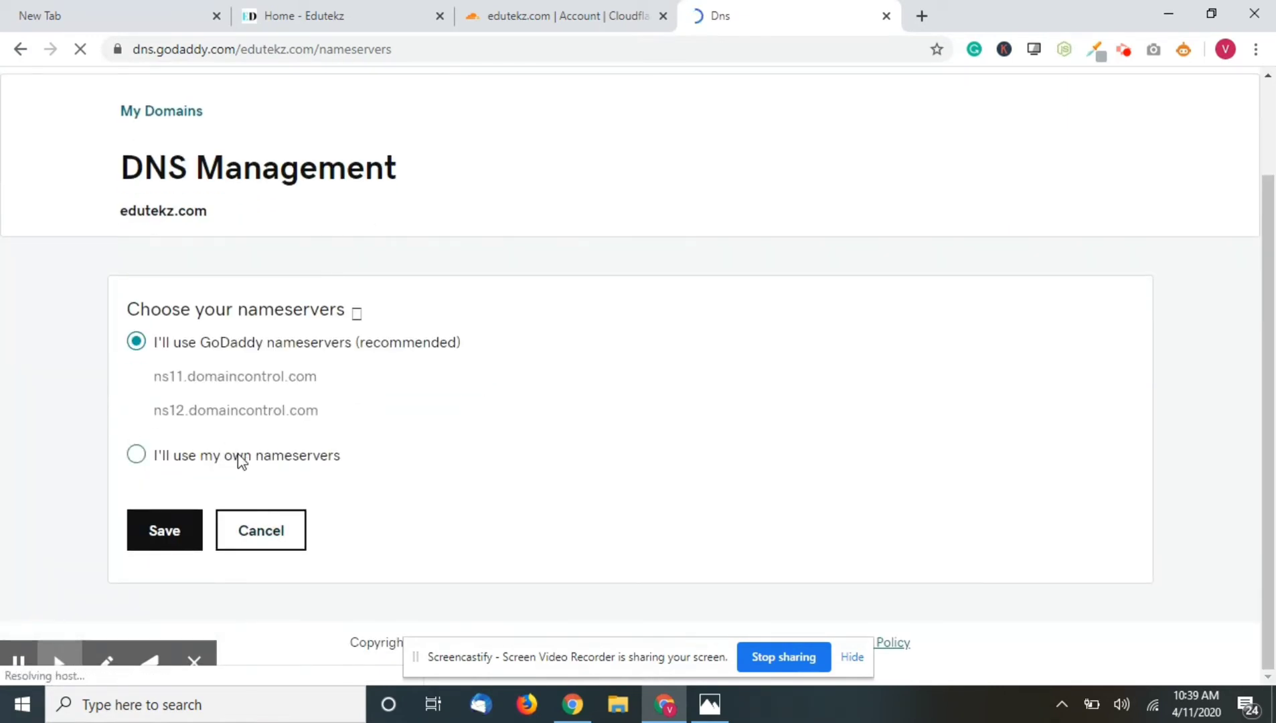
{"action": "left_click", "coordinate": [236, 455]}
{"action": "left_click", "coordinate": [277, 423]}
{"action": "key", "text": "ctrl+v"}
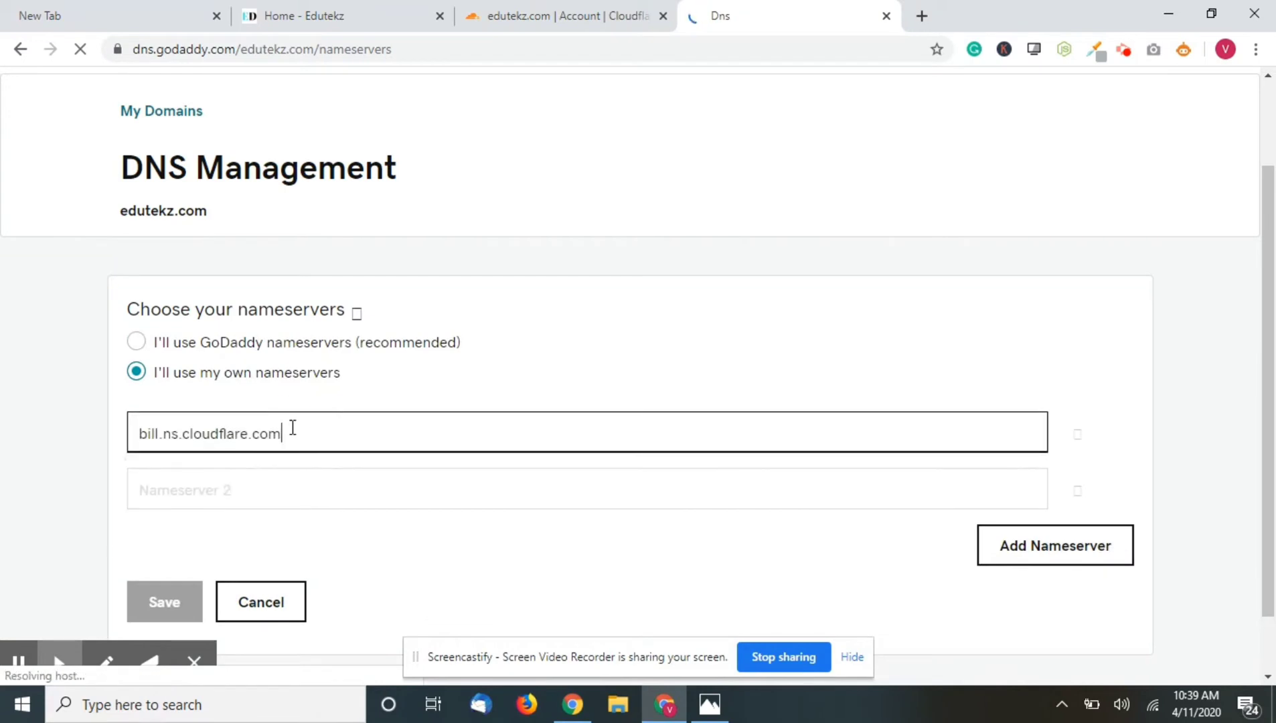
{"action": "left_click", "coordinate": [673, 12]}
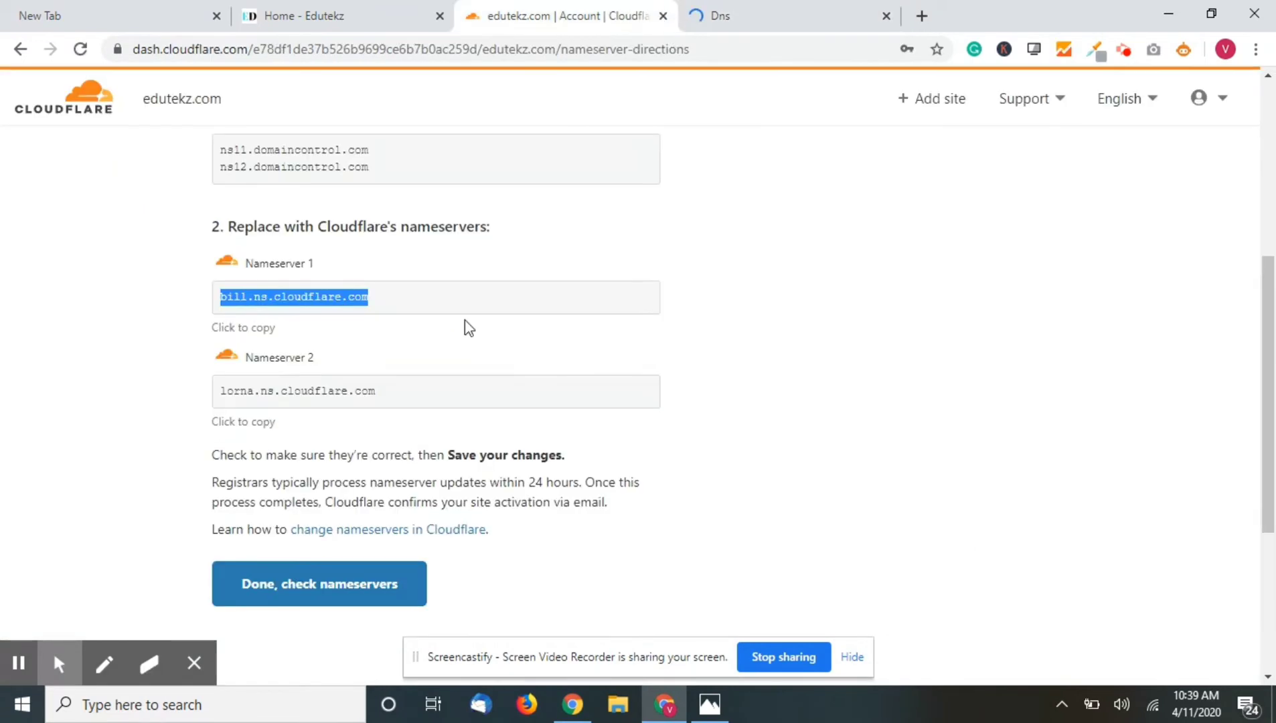
{"action": "left_click", "coordinate": [215, 395]}
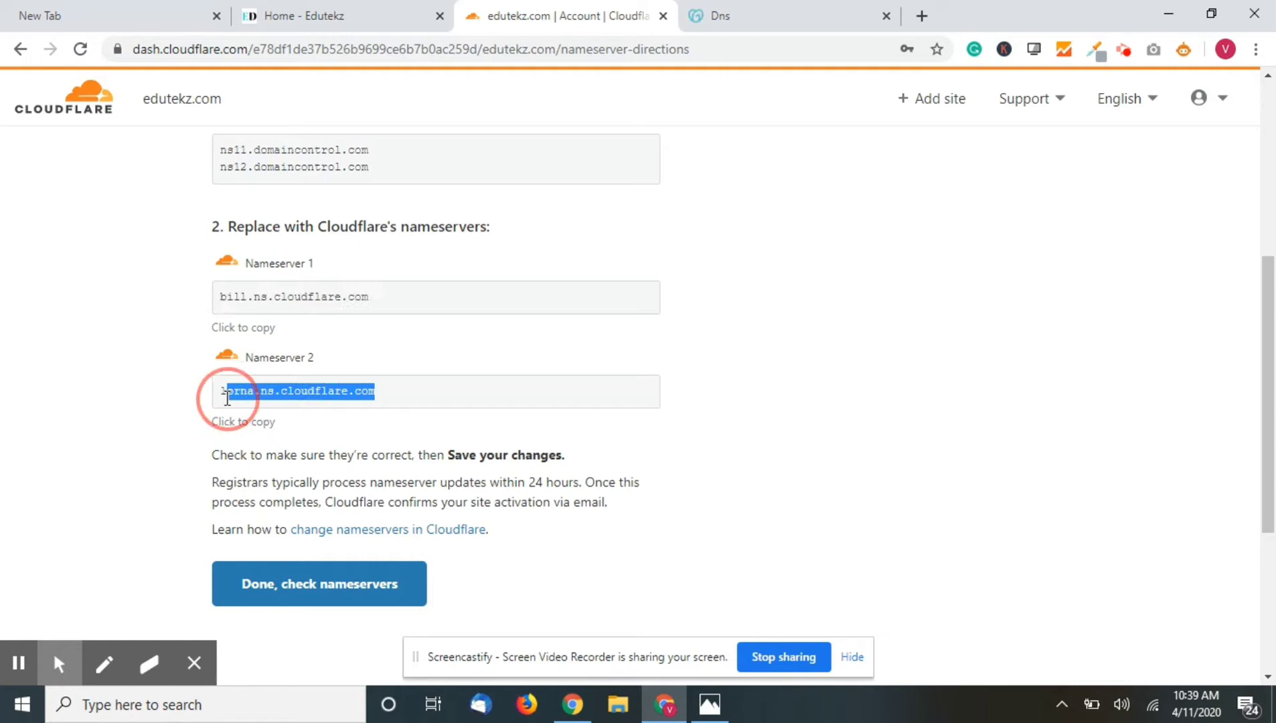
{"action": "left_click", "coordinate": [755, 10]}
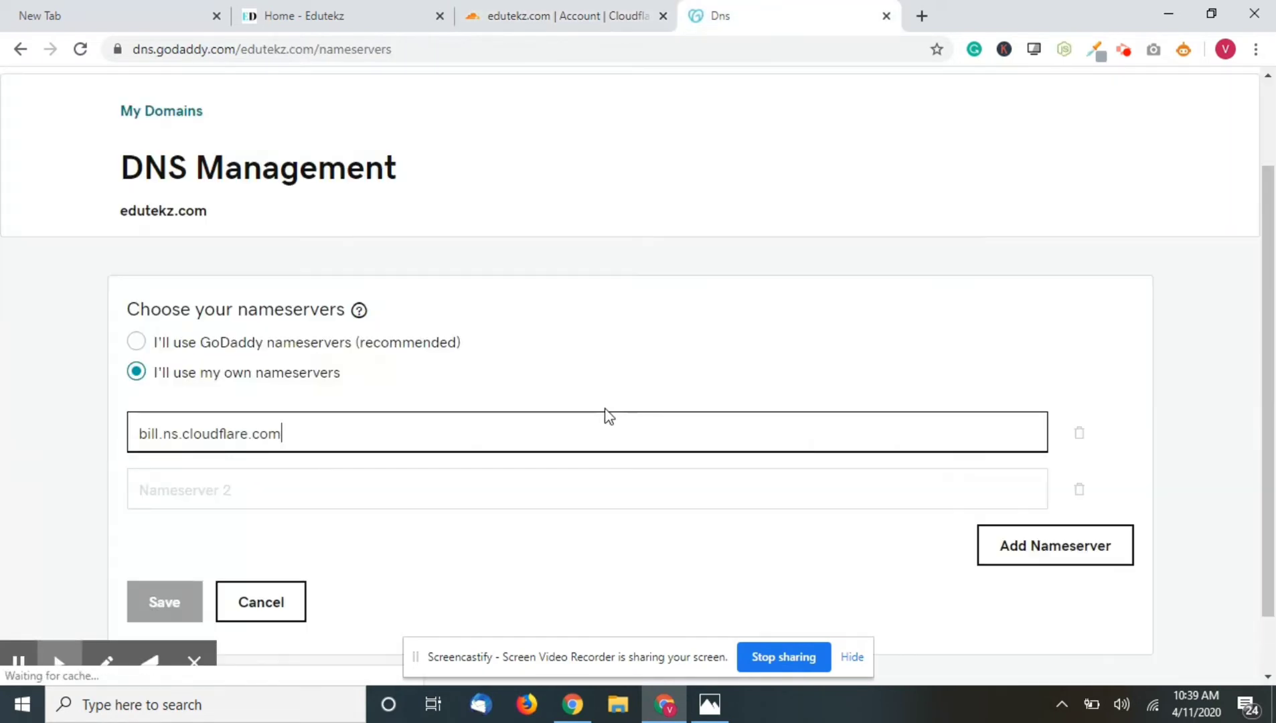
{"action": "left_click", "coordinate": [623, 482]}
{"action": "key", "text": "ctrl+v"}
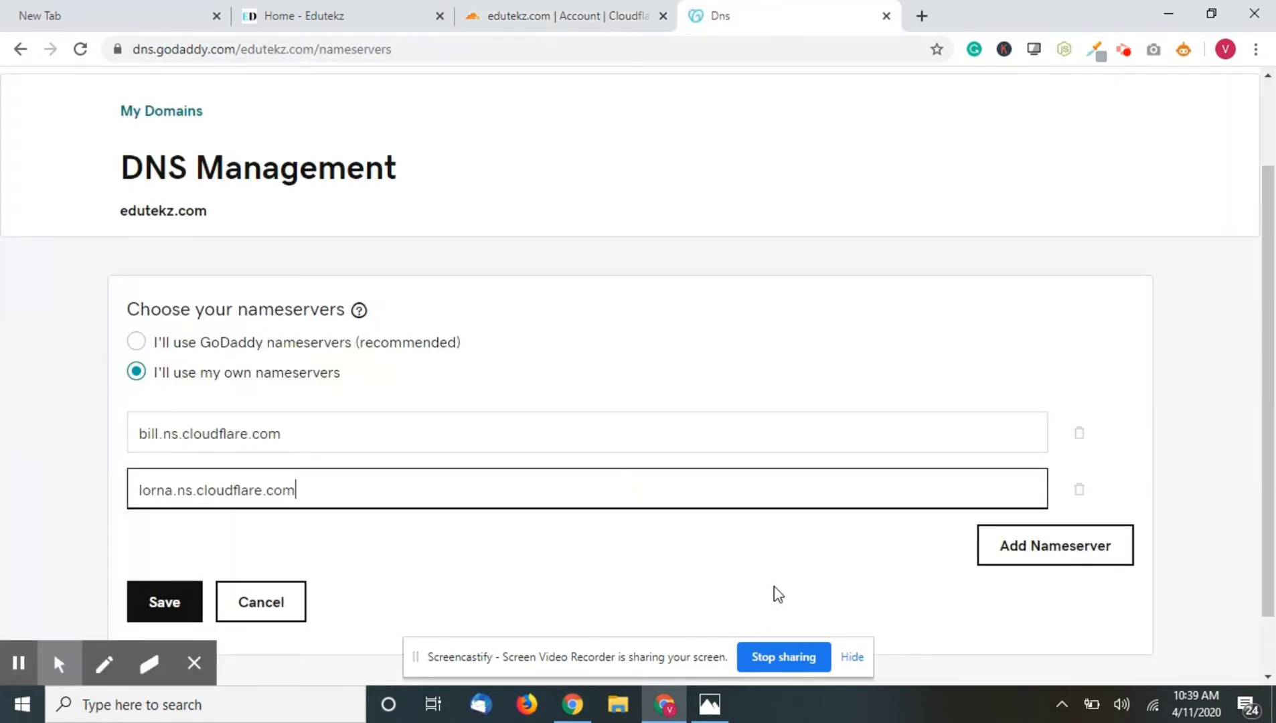
{"action": "scroll", "coordinate": [496, 589], "scroll_direction": "down", "scroll_amount": 1}
{"action": "left_click", "coordinate": [183, 554]}
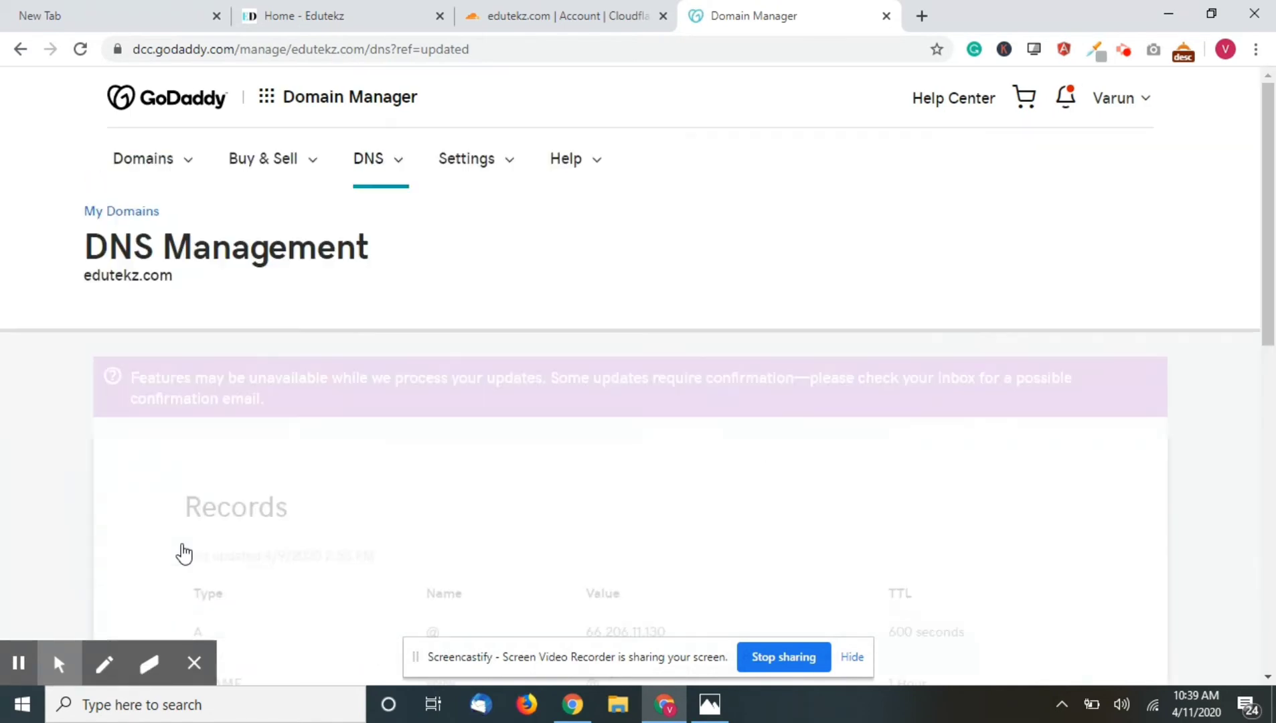
- Confirm the nameserver change, set SSL/TLS encryption to Flexible, and turn on Always Use HTTPS
{"action": "left_click", "coordinate": [534, 11]}
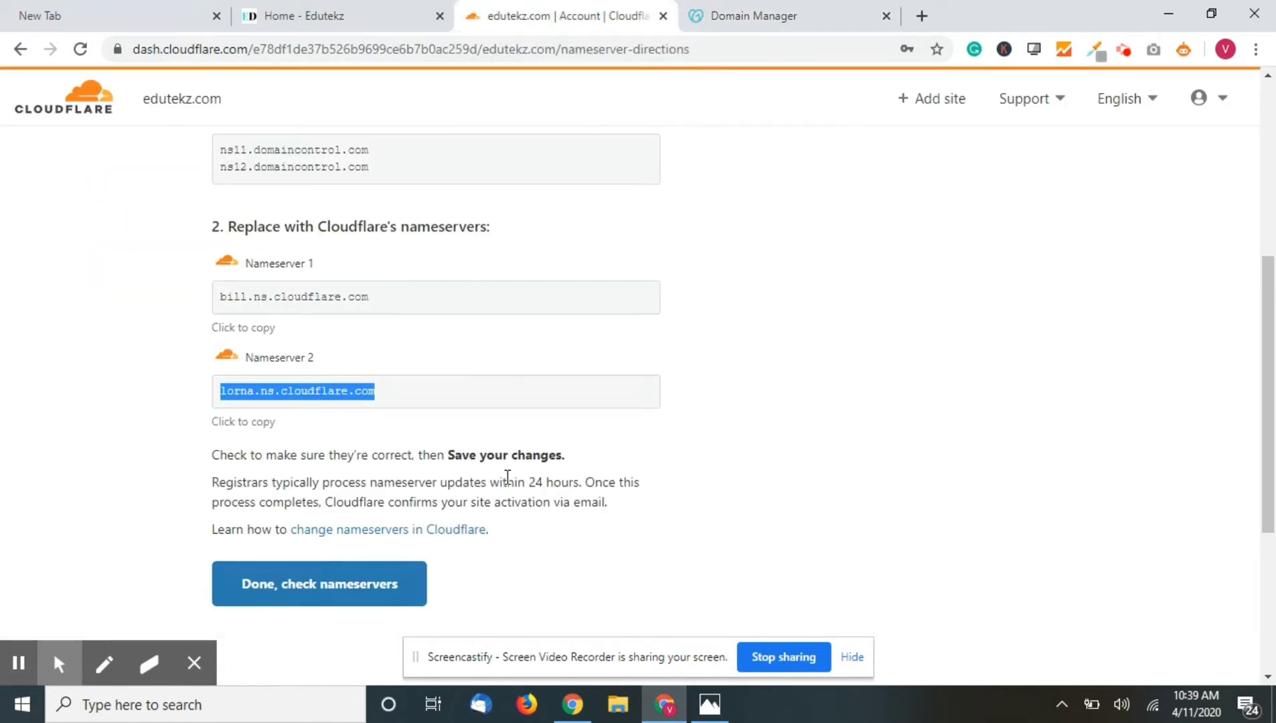
{"action": "scroll", "coordinate": [507, 476], "scroll_direction": "down", "scroll_amount": 4}
{"action": "left_click", "coordinate": [274, 349]}
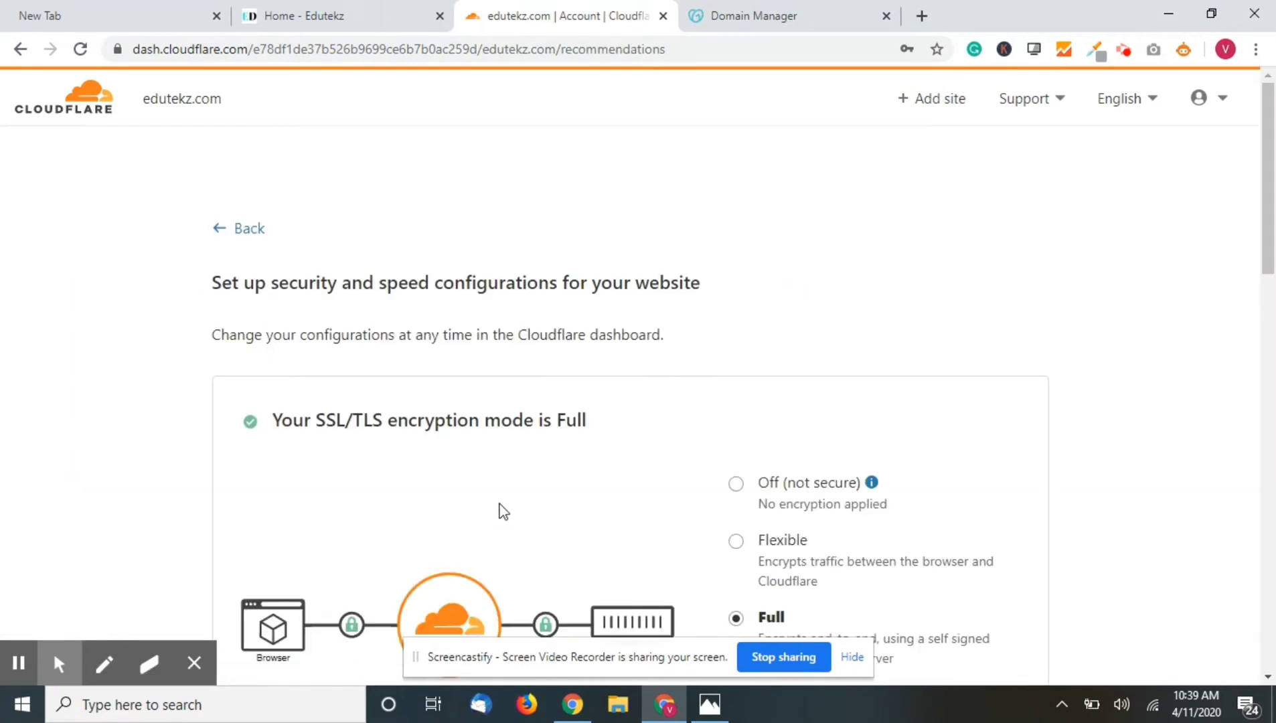
{"action": "scroll", "coordinate": [498, 513], "scroll_direction": "down", "scroll_amount": 5}
{"action": "left_click", "coordinate": [737, 239]}
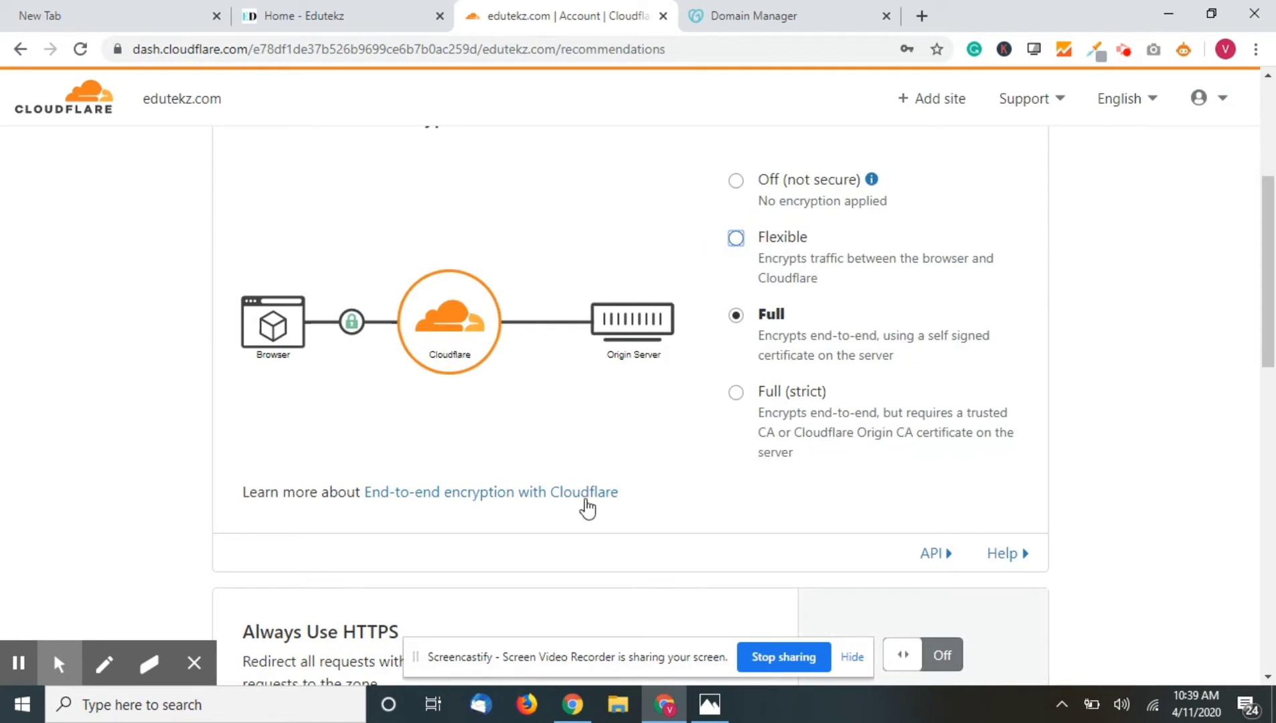
{"action": "left_click", "coordinate": [739, 239]}
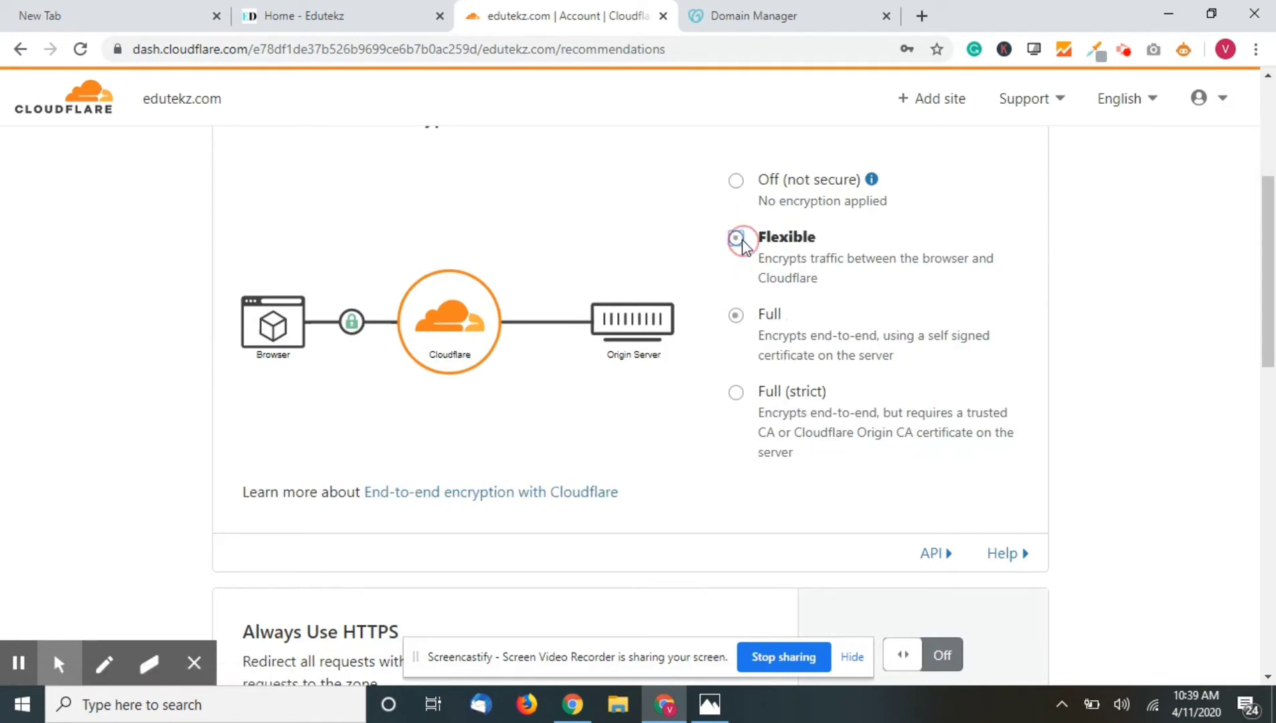
{"action": "scroll", "coordinate": [584, 484], "scroll_direction": "down", "scroll_amount": 5}
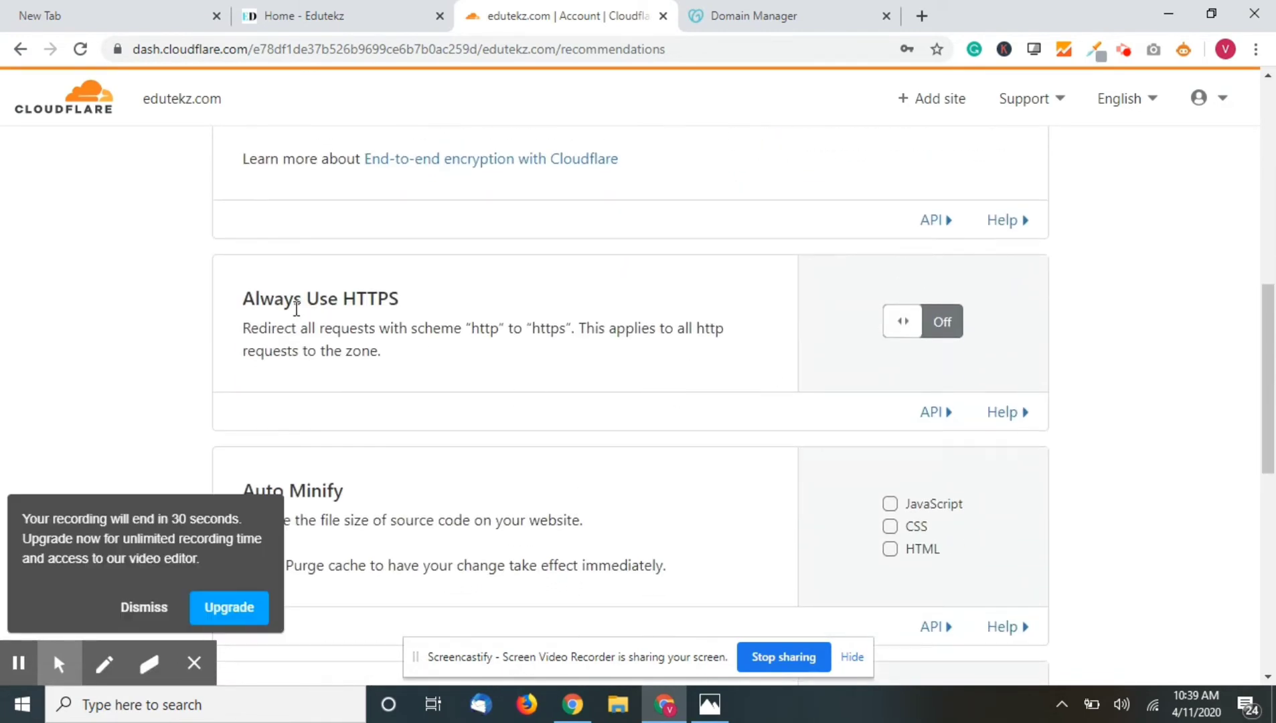
{"action": "left_click", "coordinate": [939, 322]}
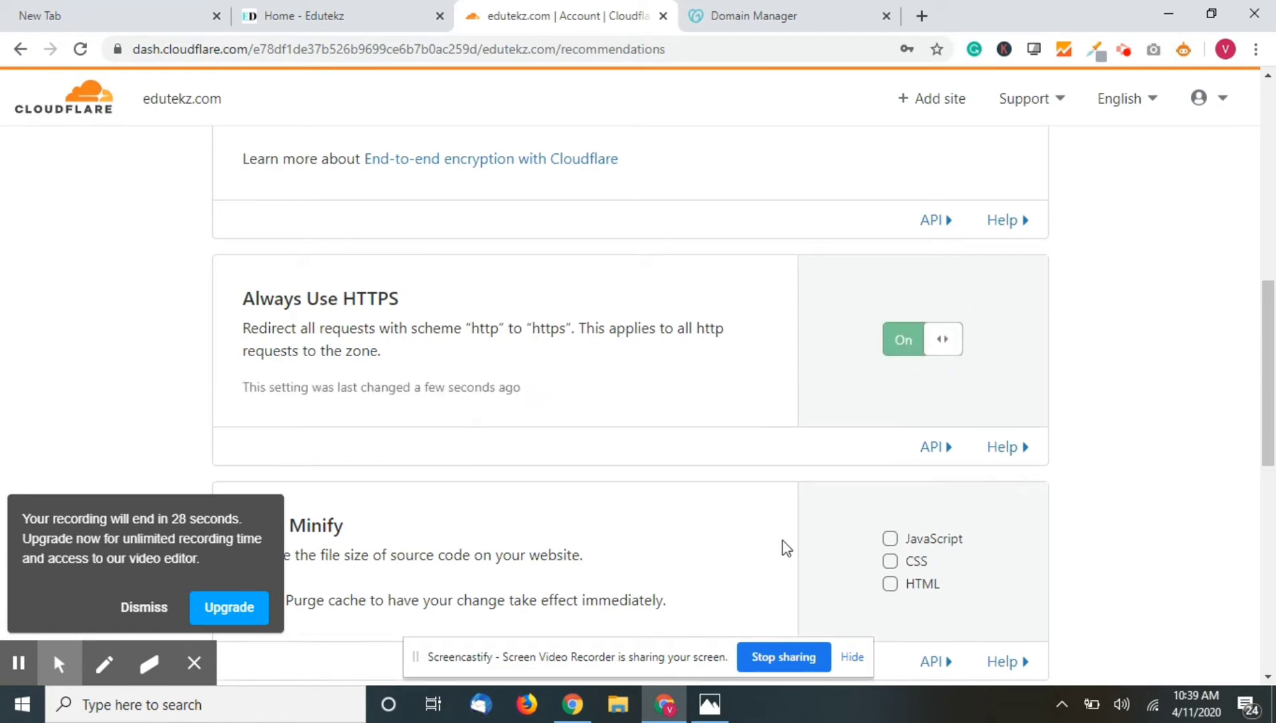
- Enable Auto Minify for JavaScript, HTML and CSS and finish the quick-start setup
{"action": "scroll", "coordinate": [787, 548], "scroll_direction": "down", "scroll_amount": 1}
{"action": "scroll", "coordinate": [786, 547], "scroll_direction": "down", "scroll_amount": 2}
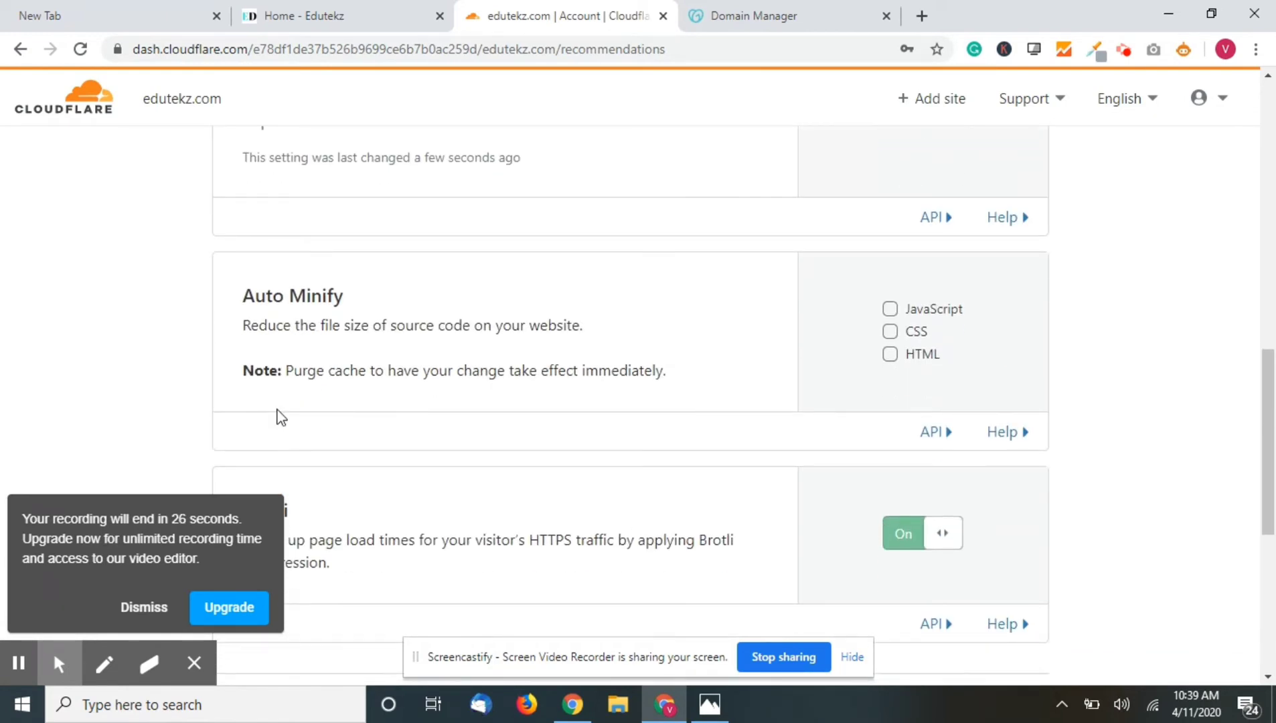
{"action": "left_click", "coordinate": [889, 308]}
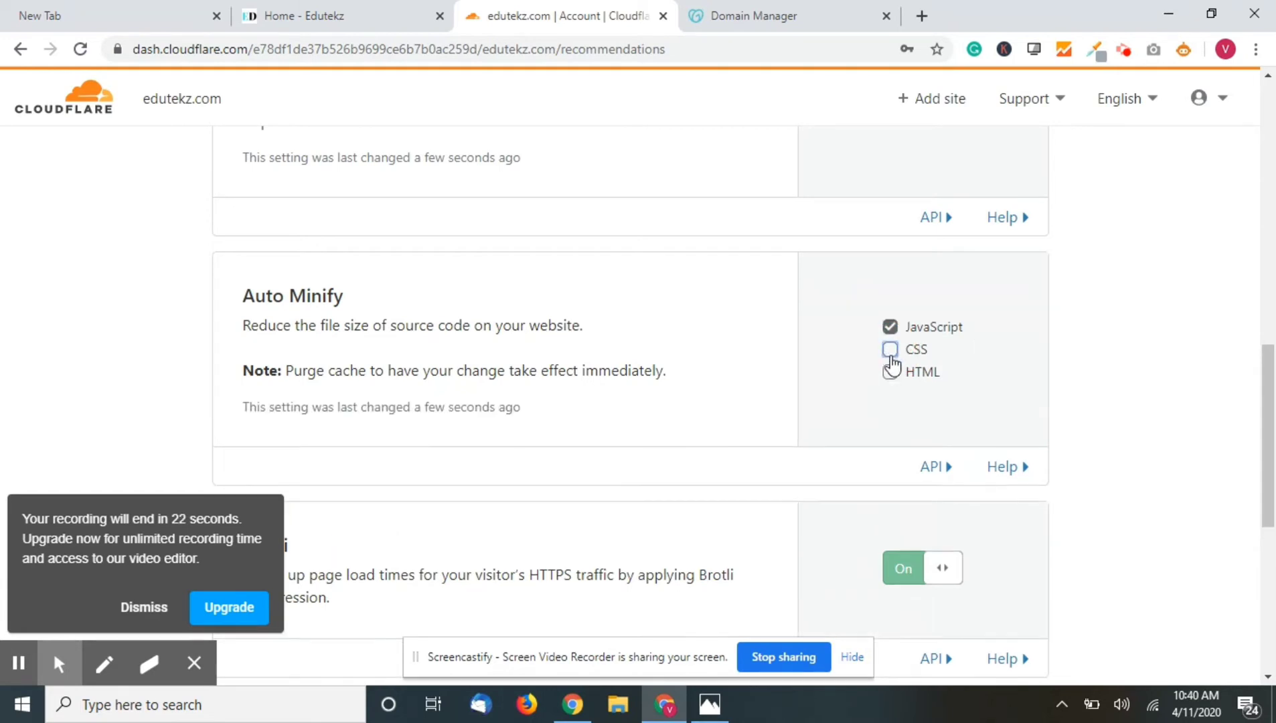
{"action": "left_click", "coordinate": [891, 372]}
{"action": "left_click", "coordinate": [892, 351]}
{"action": "scroll", "coordinate": [737, 391], "scroll_direction": "down", "scroll_amount": 4}
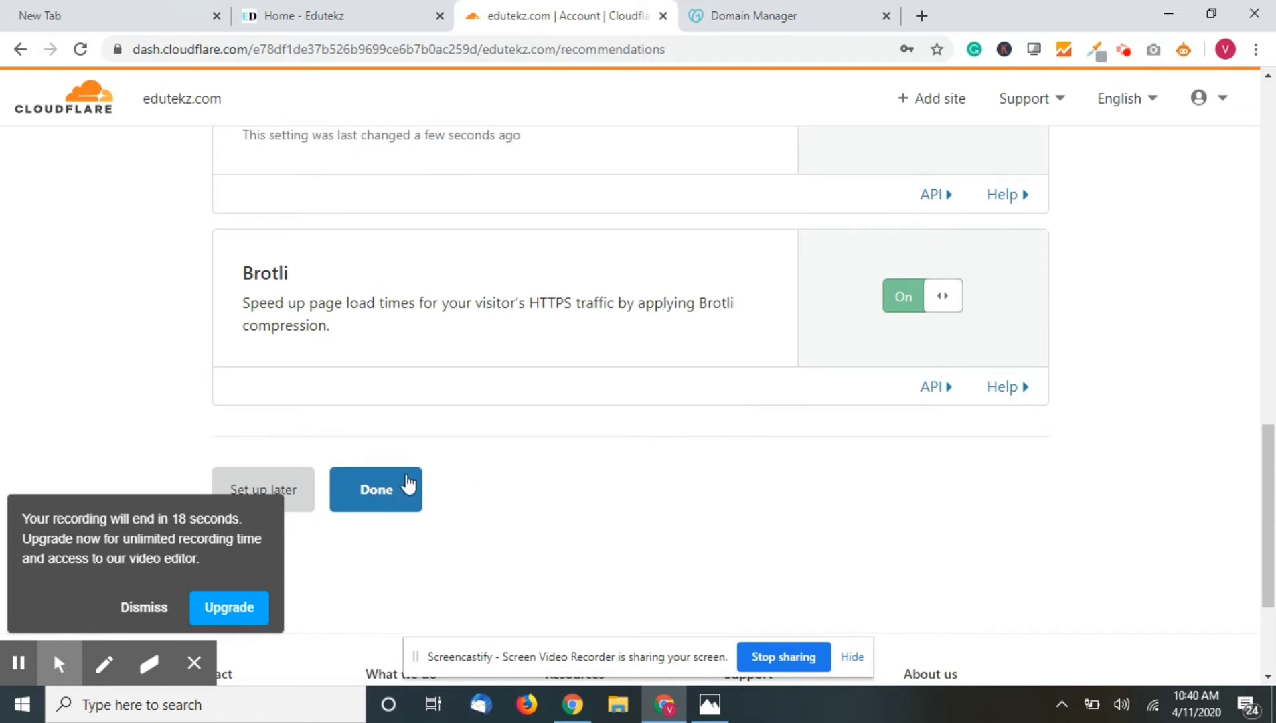
{"action": "left_click", "coordinate": [390, 504]}
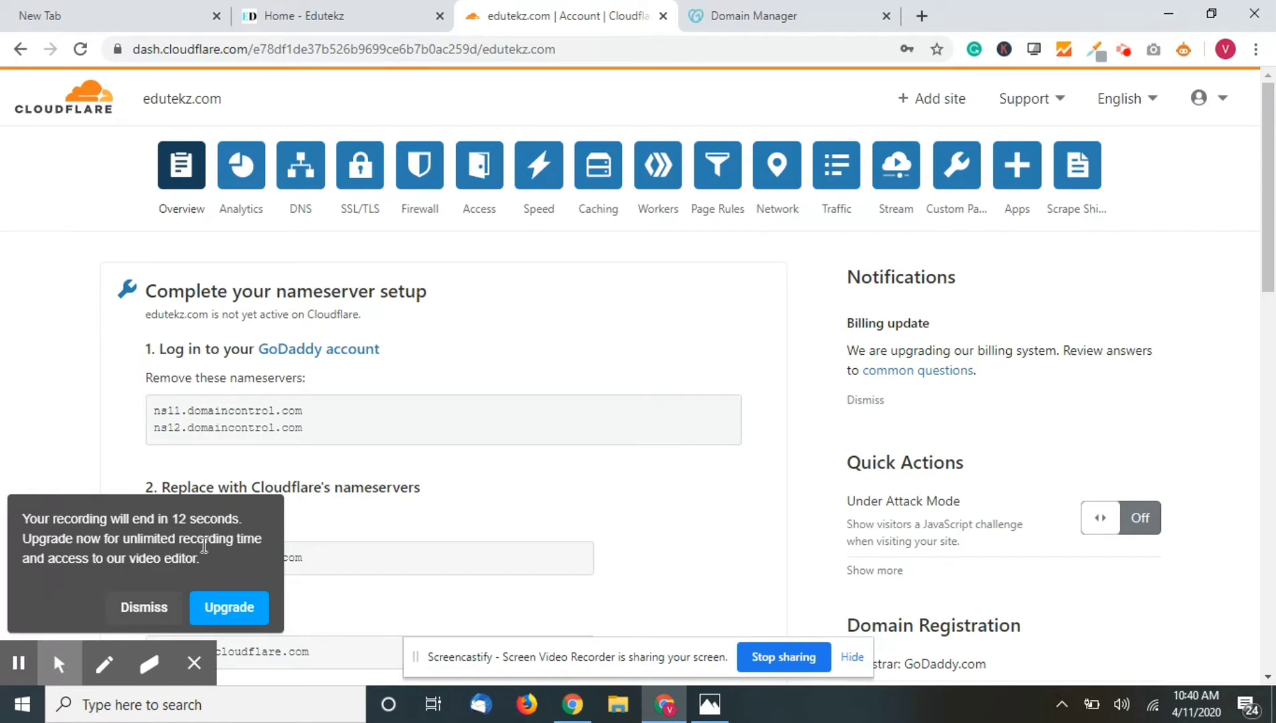
- Request an immediate nameserver re-check for edutekz.com from its Cloudflare Overview page
{"action": "scroll", "coordinate": [293, 469], "scroll_direction": "down", "scroll_amount": 4}
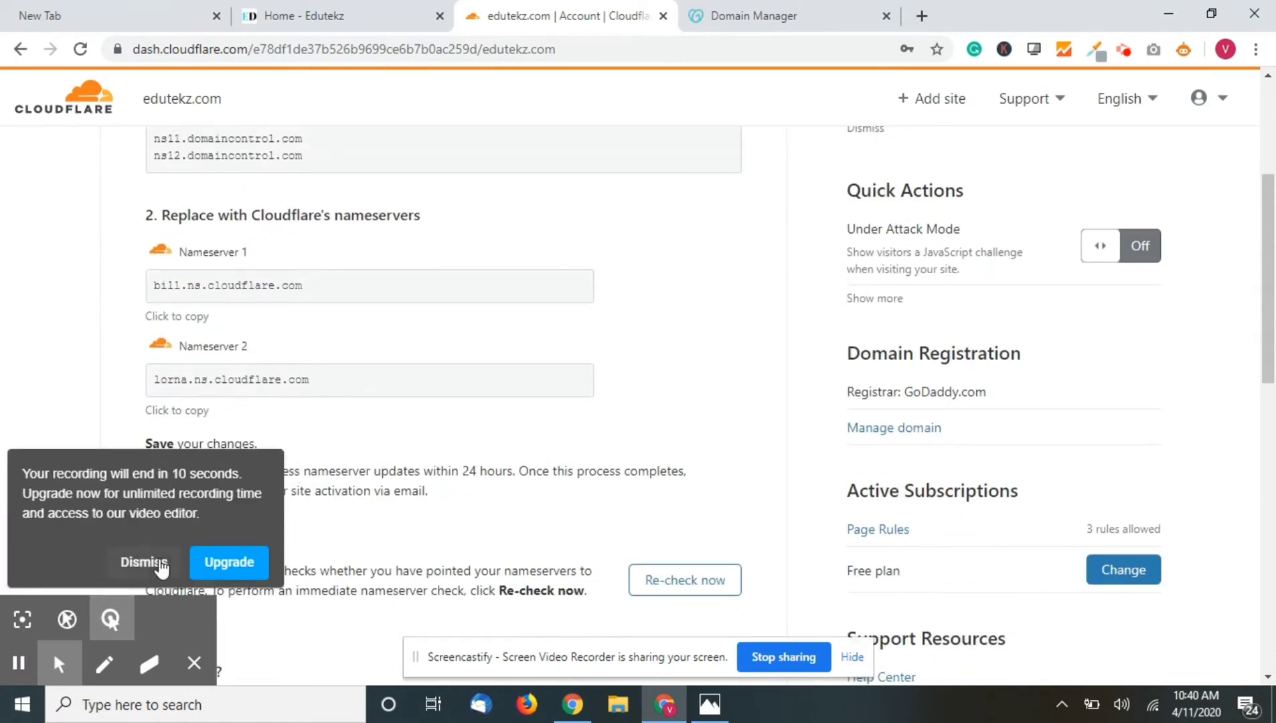
{"action": "left_click", "coordinate": [158, 564]}
{"action": "scroll", "coordinate": [326, 471], "scroll_direction": "down", "scroll_amount": 5}
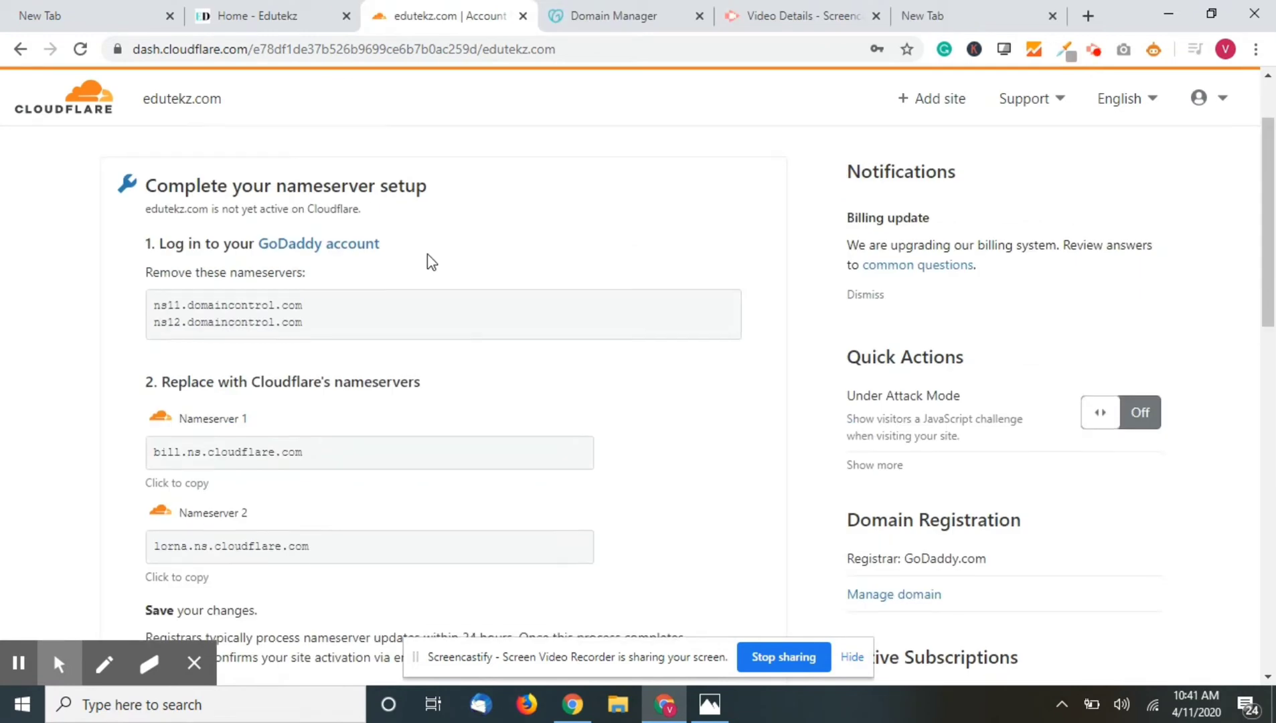
{"action": "scroll", "coordinate": [427, 254], "scroll_direction": "down", "scroll_amount": 4}
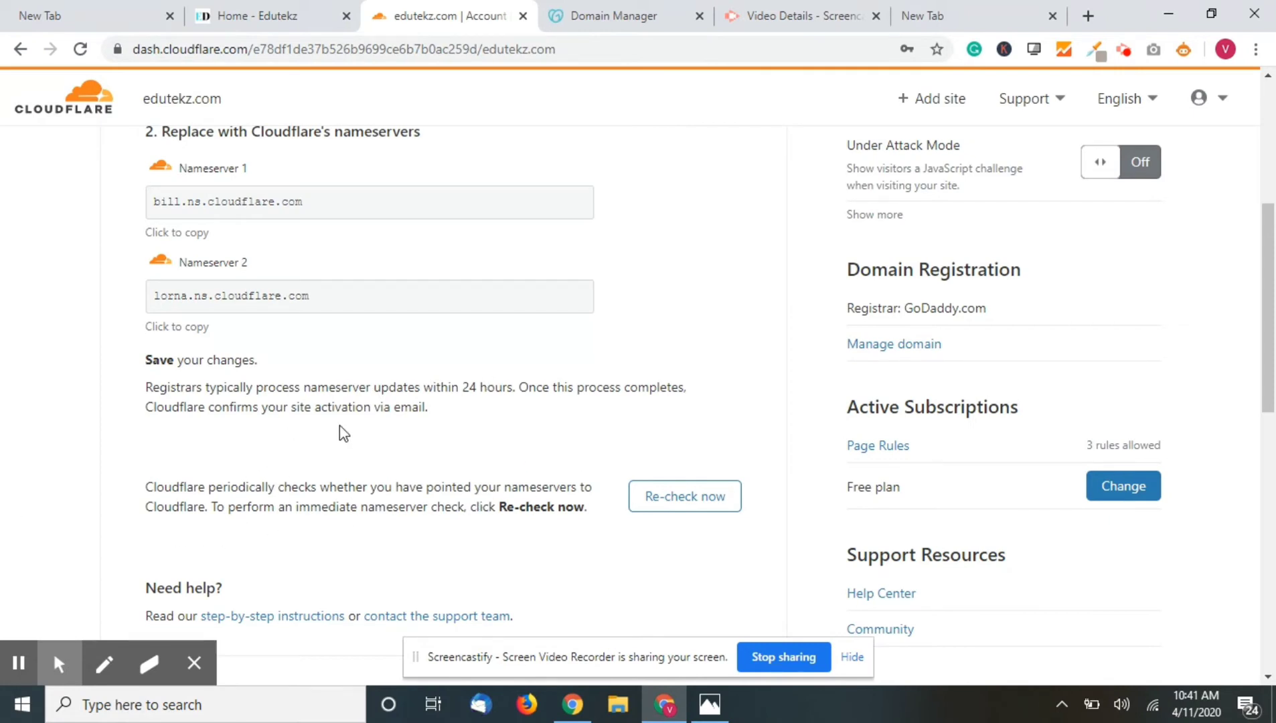
{"action": "scroll", "coordinate": [349, 506], "scroll_direction": "down", "scroll_amount": 2}
{"action": "left_click", "coordinate": [697, 365]}
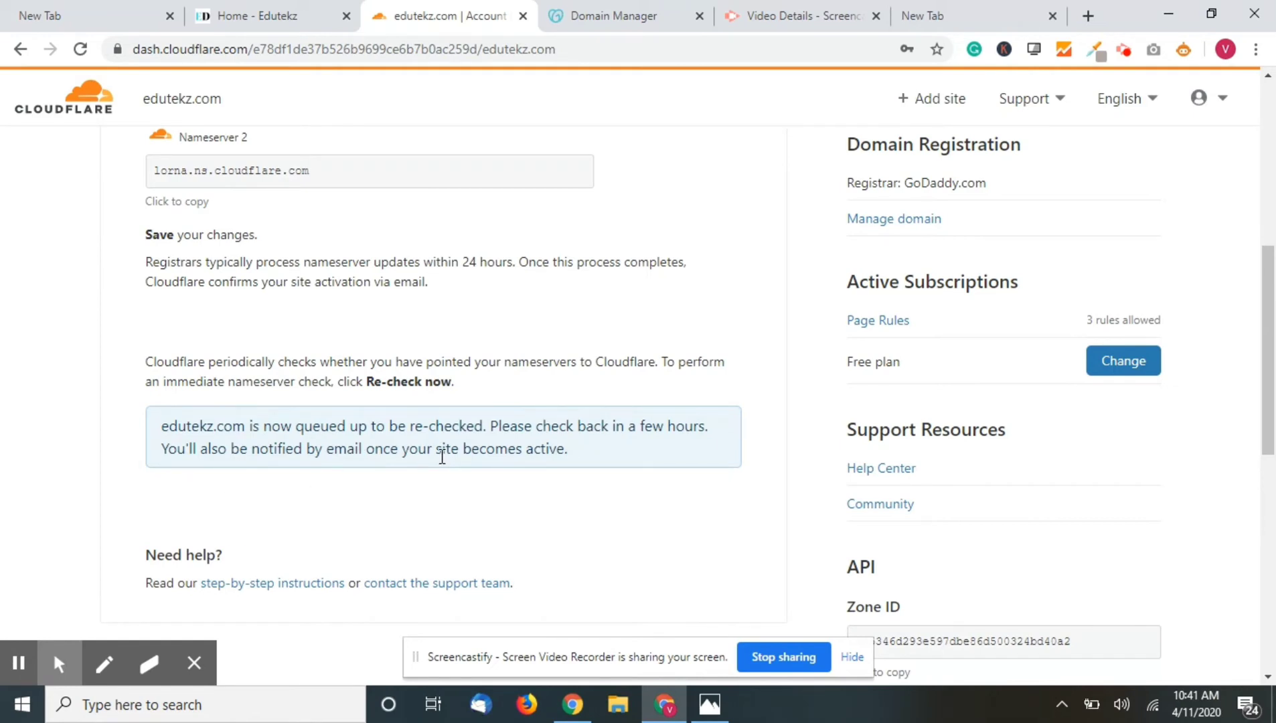
{"action": "scroll", "coordinate": [442, 458], "scroll_direction": "up", "scroll_amount": 4}
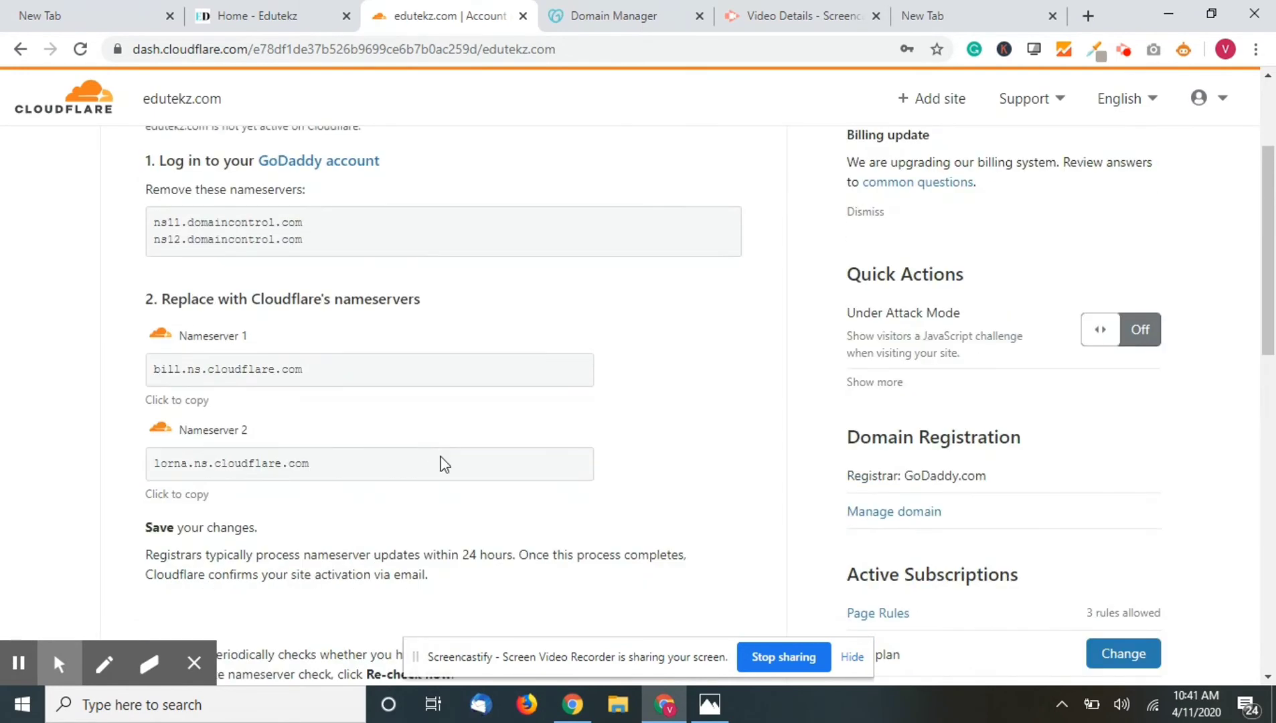
{"action": "scroll", "coordinate": [813, 409], "scroll_direction": "up", "scroll_amount": 3}
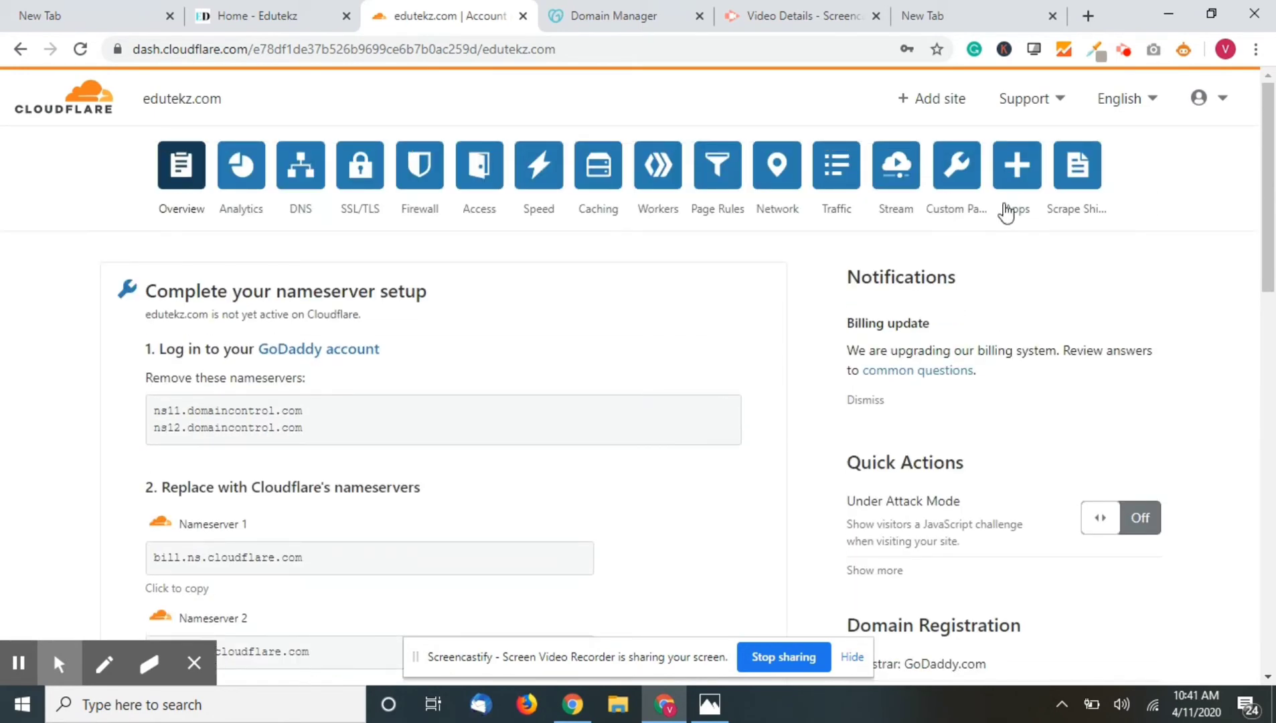
- In the Edutekz tab, go to edutekz.com/wp-admin and log in to the WordPress dashboard
{"action": "left_click", "coordinate": [314, 16]}
{"action": "left_click", "coordinate": [323, 46]}
{"action": "left_click", "coordinate": [322, 47]}
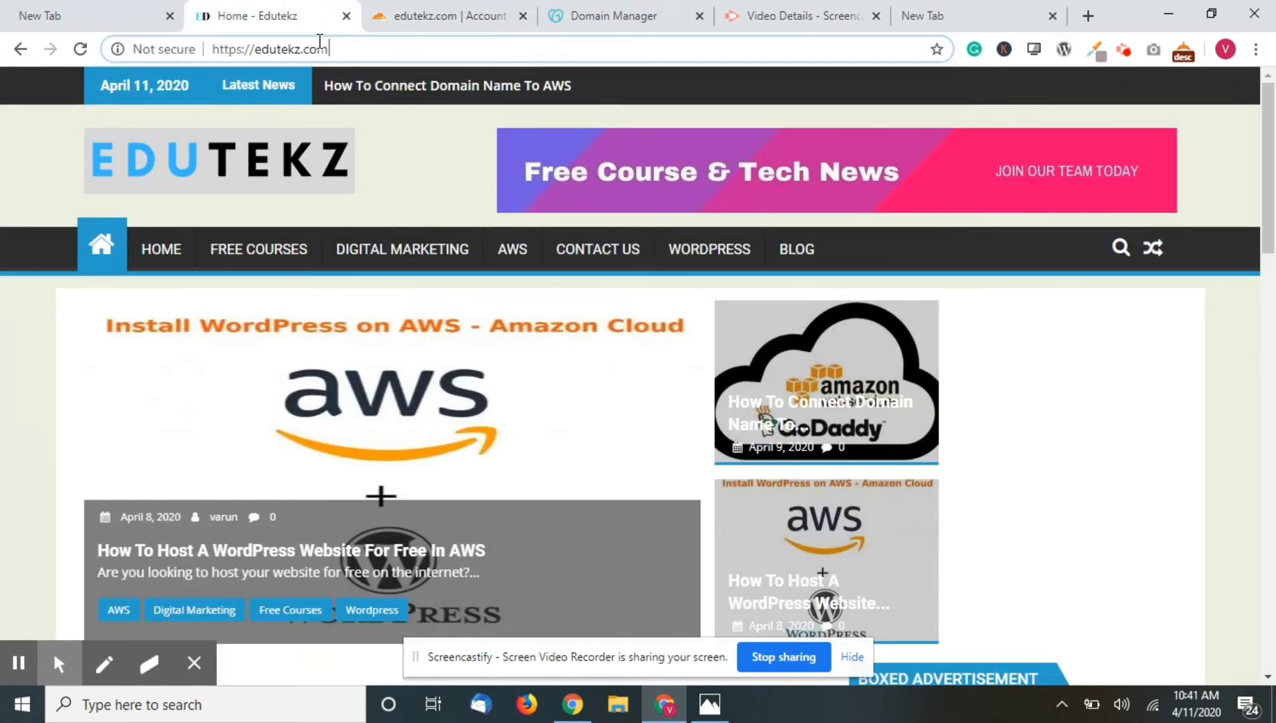
{"action": "type", "text": "/w"}
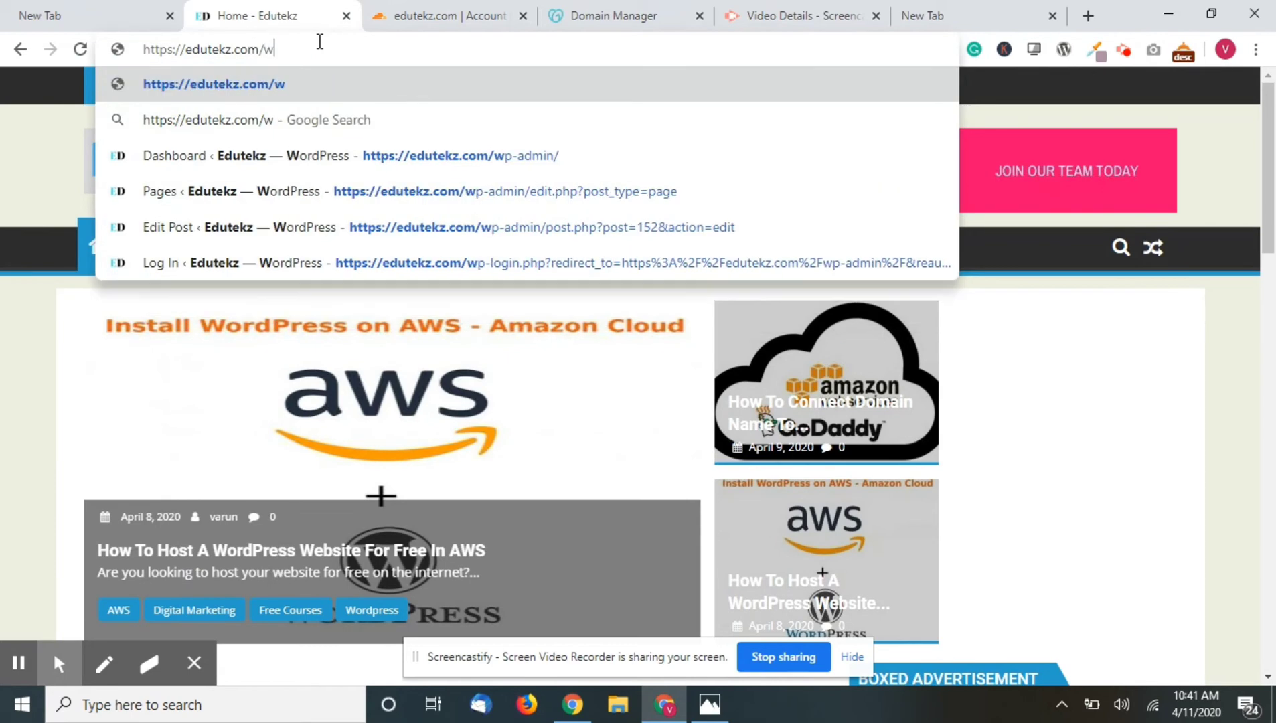
{"action": "type", "text": "p-ad"}
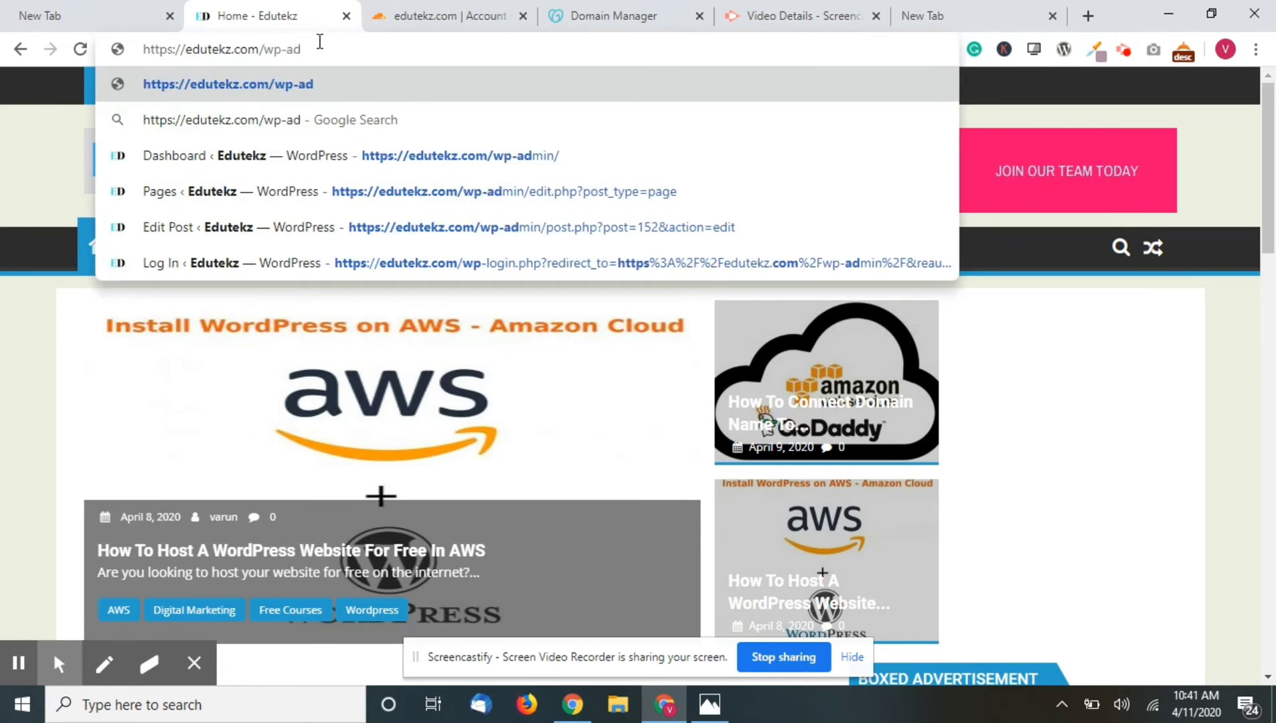
{"action": "type", "text": "min"}
{"action": "key", "text": "Return"}
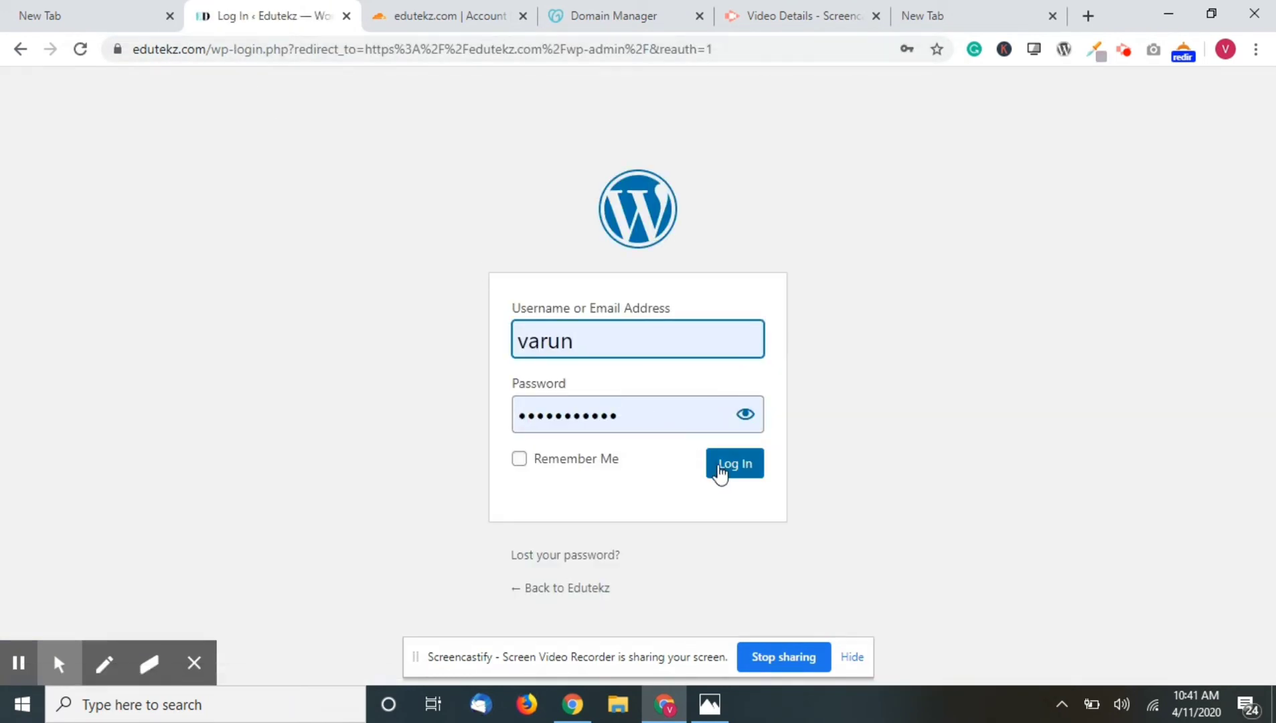
{"action": "left_click", "coordinate": [720, 471]}
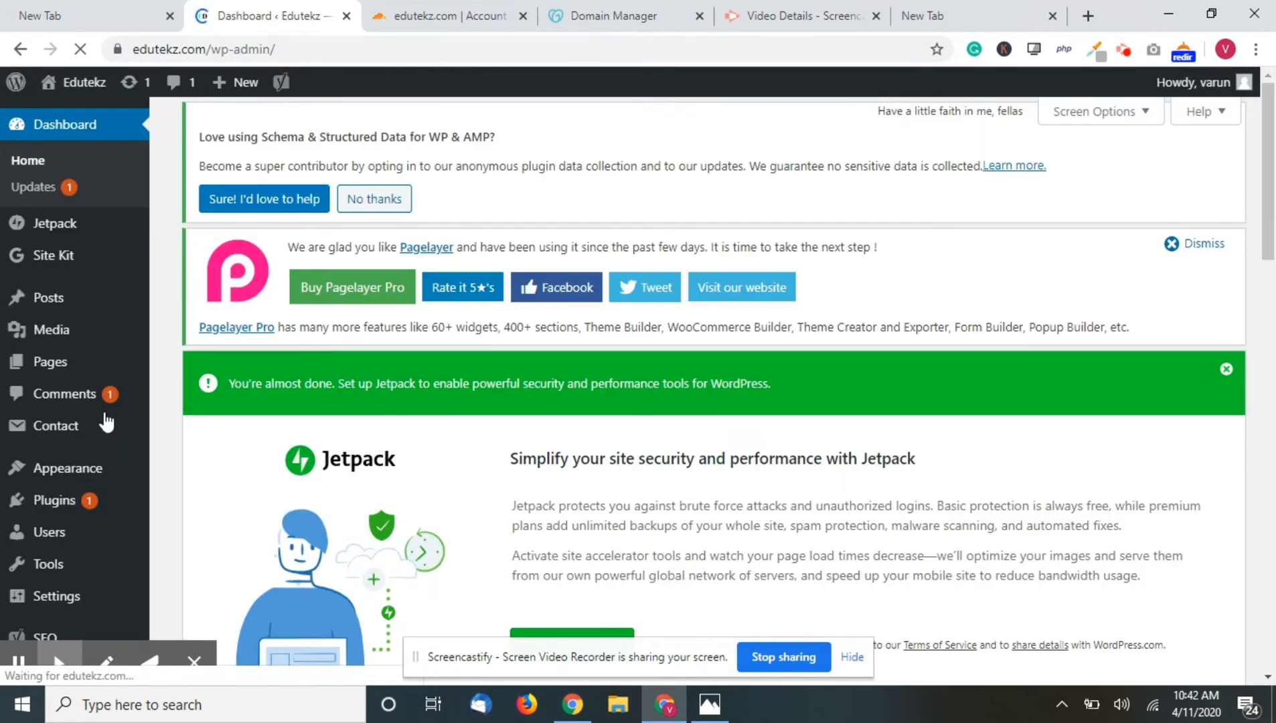
{"action": "scroll", "coordinate": [108, 421], "scroll_direction": "down", "scroll_amount": 1}
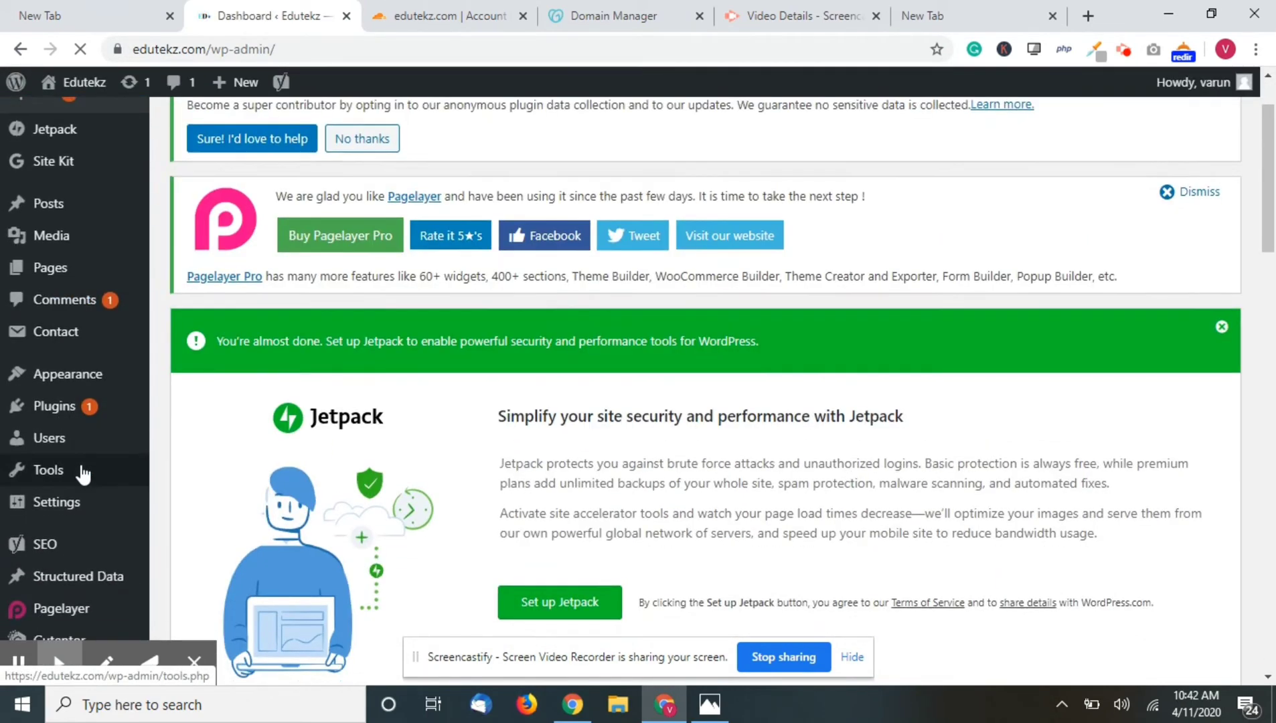
{"action": "scroll", "coordinate": [75, 375], "scroll_direction": "down", "scroll_amount": 1}
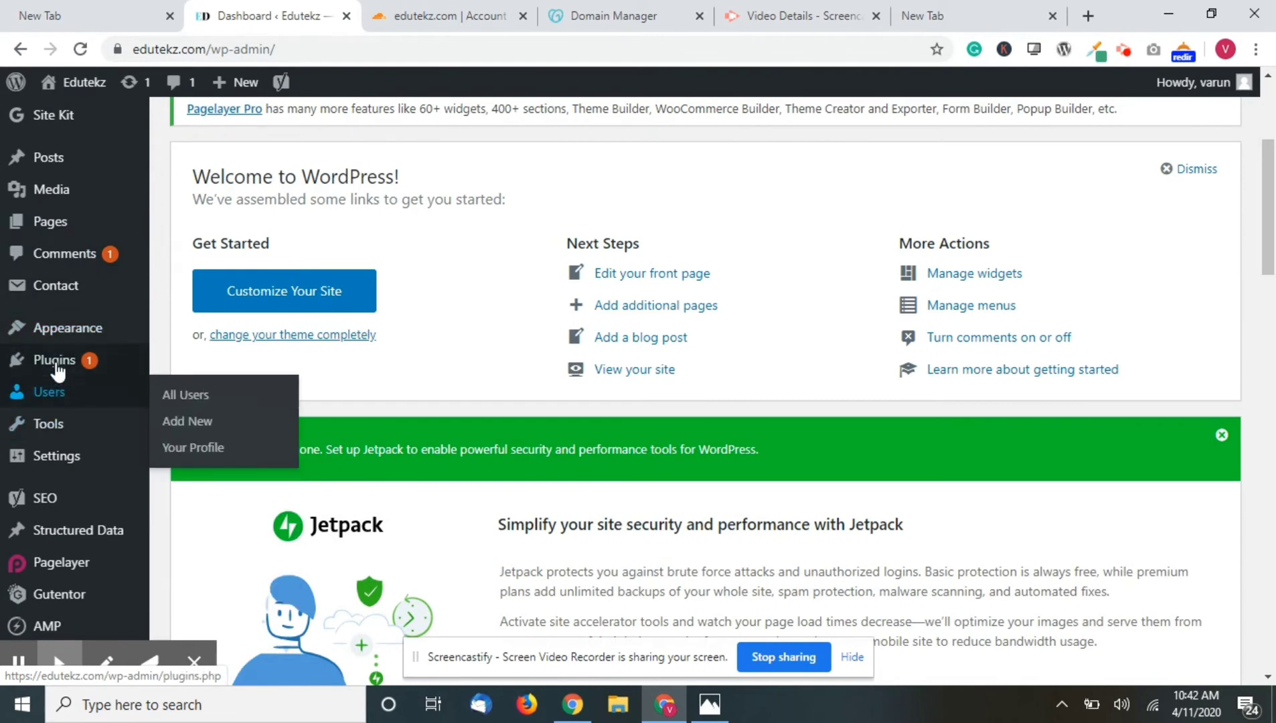
- Search the plugin directory for 'ssl' and install Really Simple SSL
{"action": "mouse_move", "coordinate": [61, 365]}
{"action": "left_click", "coordinate": [182, 395]}
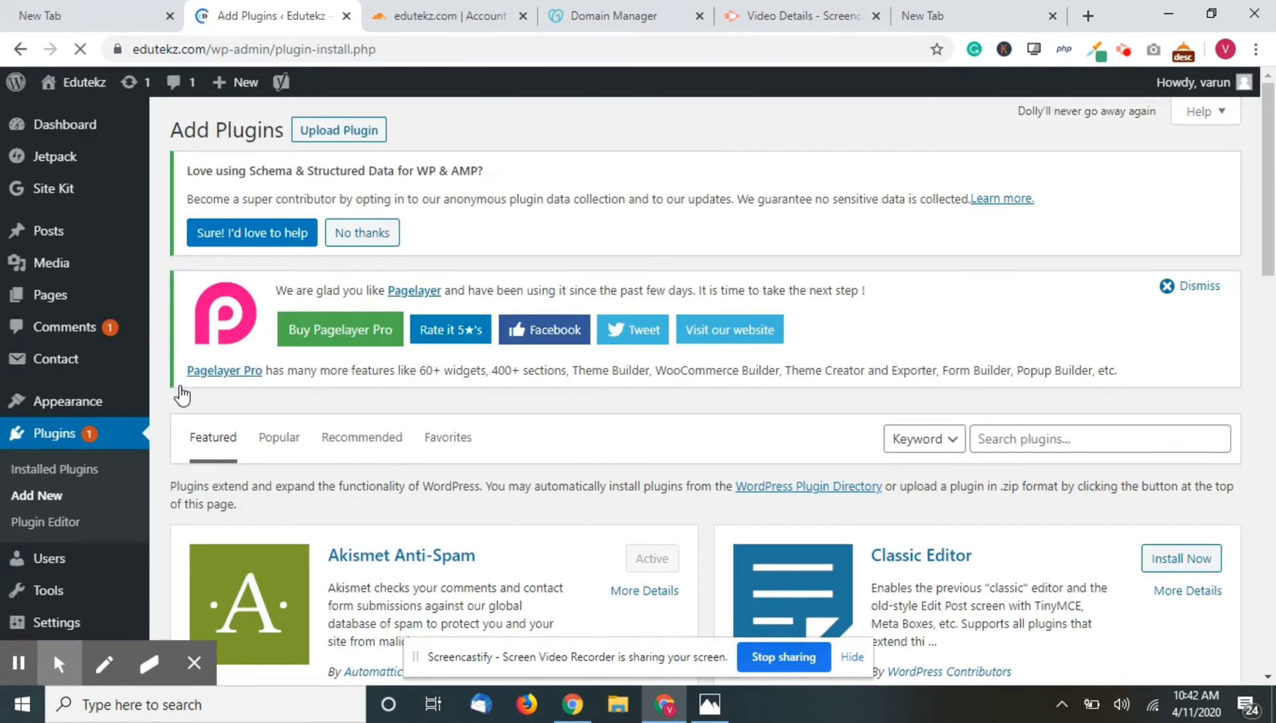
{"action": "left_click", "coordinate": [1035, 439]}
{"action": "type", "text": "ss"}
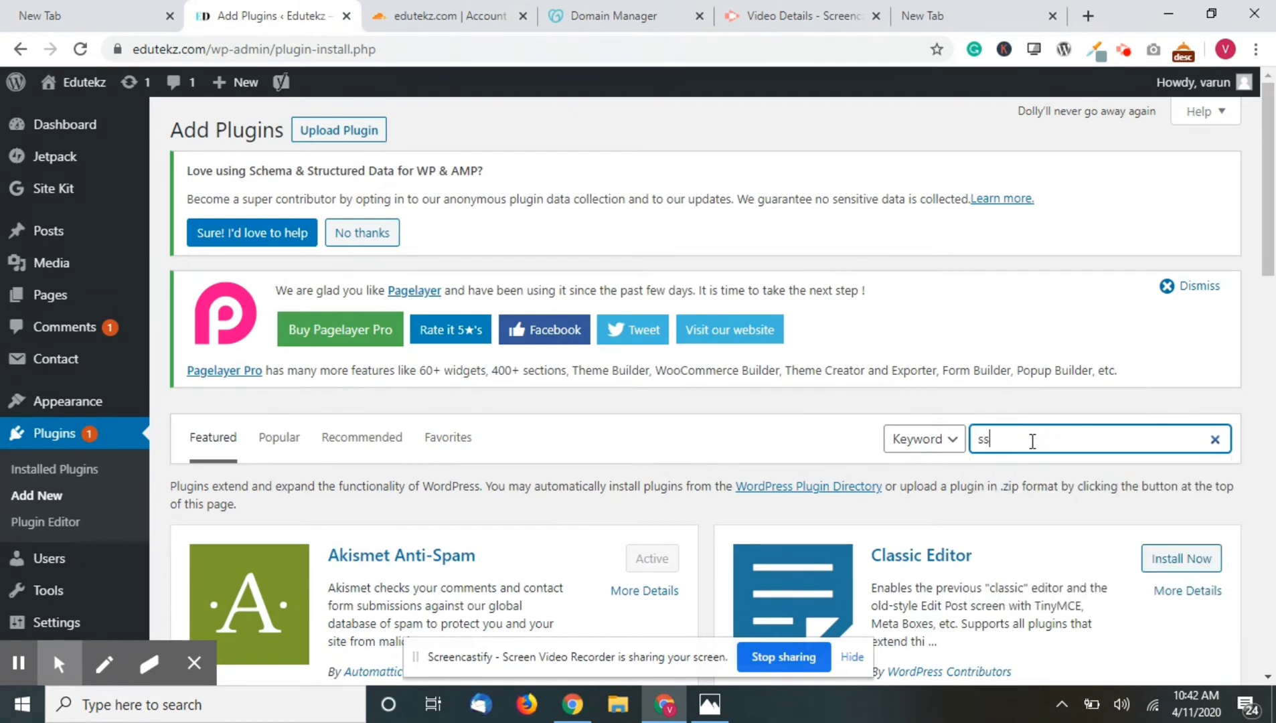
{"action": "type", "text": "l"}
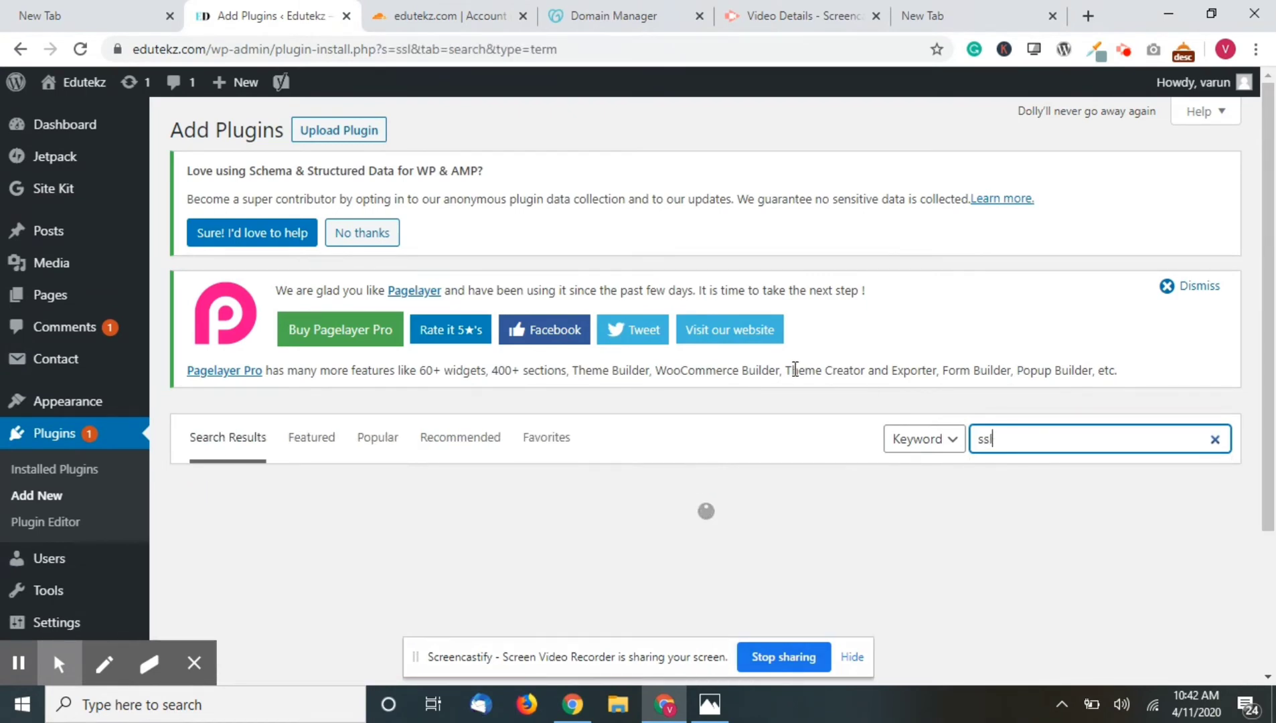
{"action": "scroll", "coordinate": [787, 437], "scroll_direction": "down", "scroll_amount": 3}
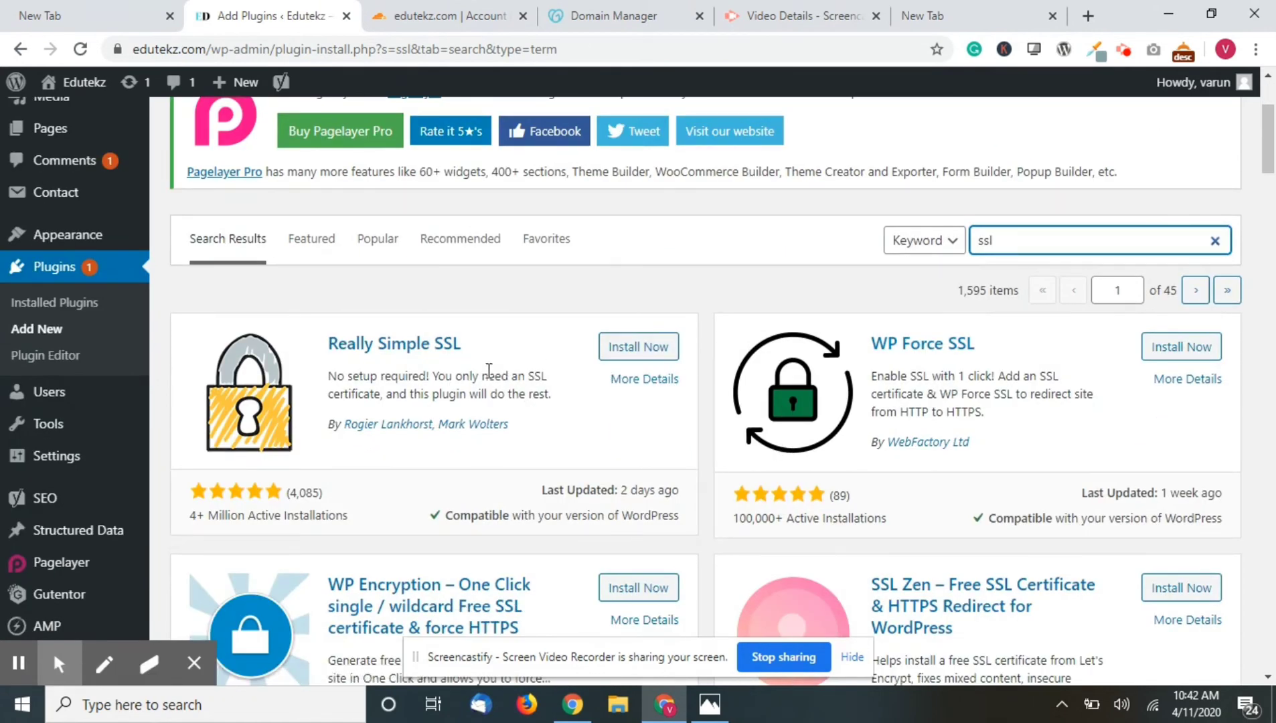
{"action": "left_click", "coordinate": [626, 354]}
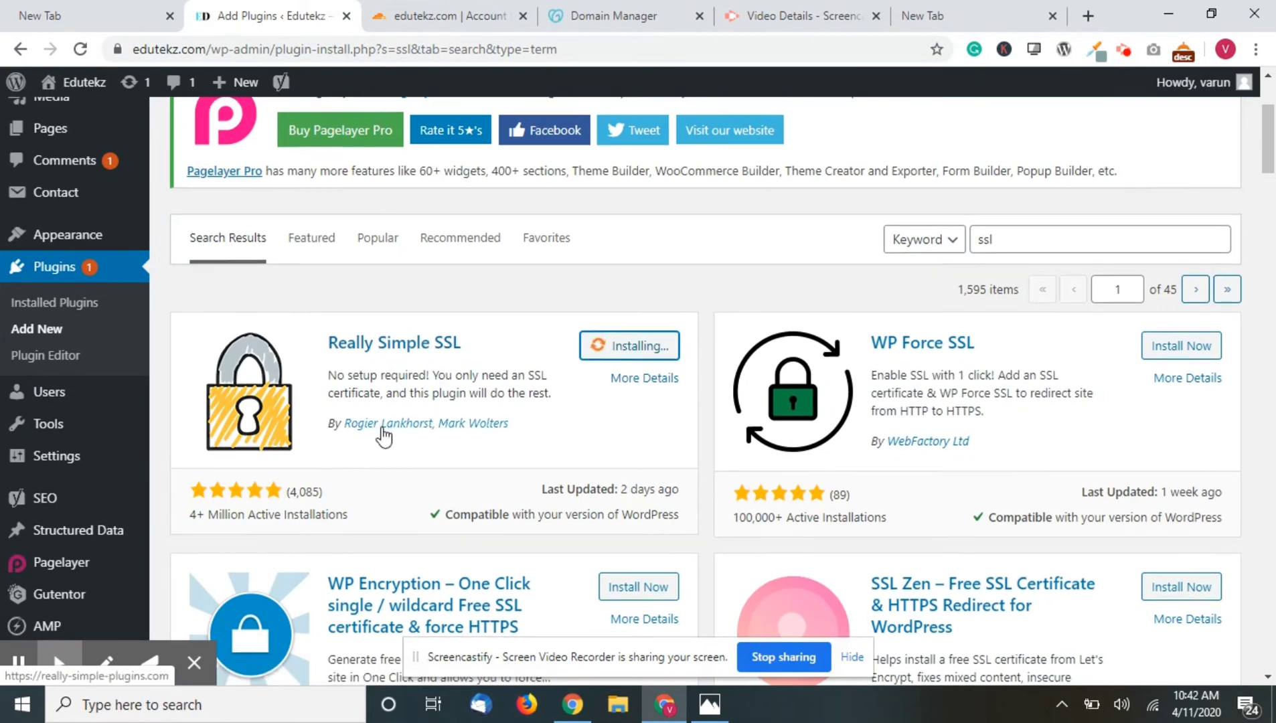
{"action": "scroll", "coordinate": [383, 436], "scroll_direction": "down", "scroll_amount": 5}
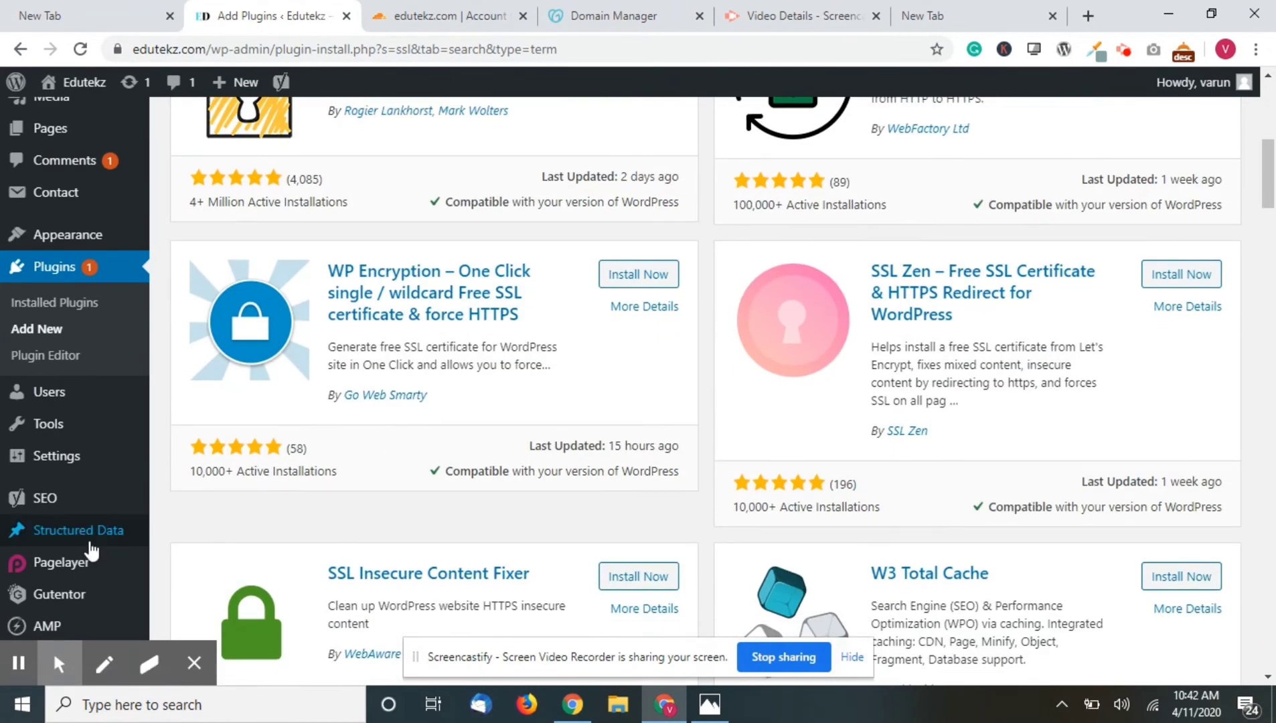
{"action": "scroll", "coordinate": [81, 535], "scroll_direction": "down", "scroll_amount": 2}
- Inspect the site's current SSL certificate from the address-bar connection details
{"action": "mouse_move", "coordinate": [65, 461]}
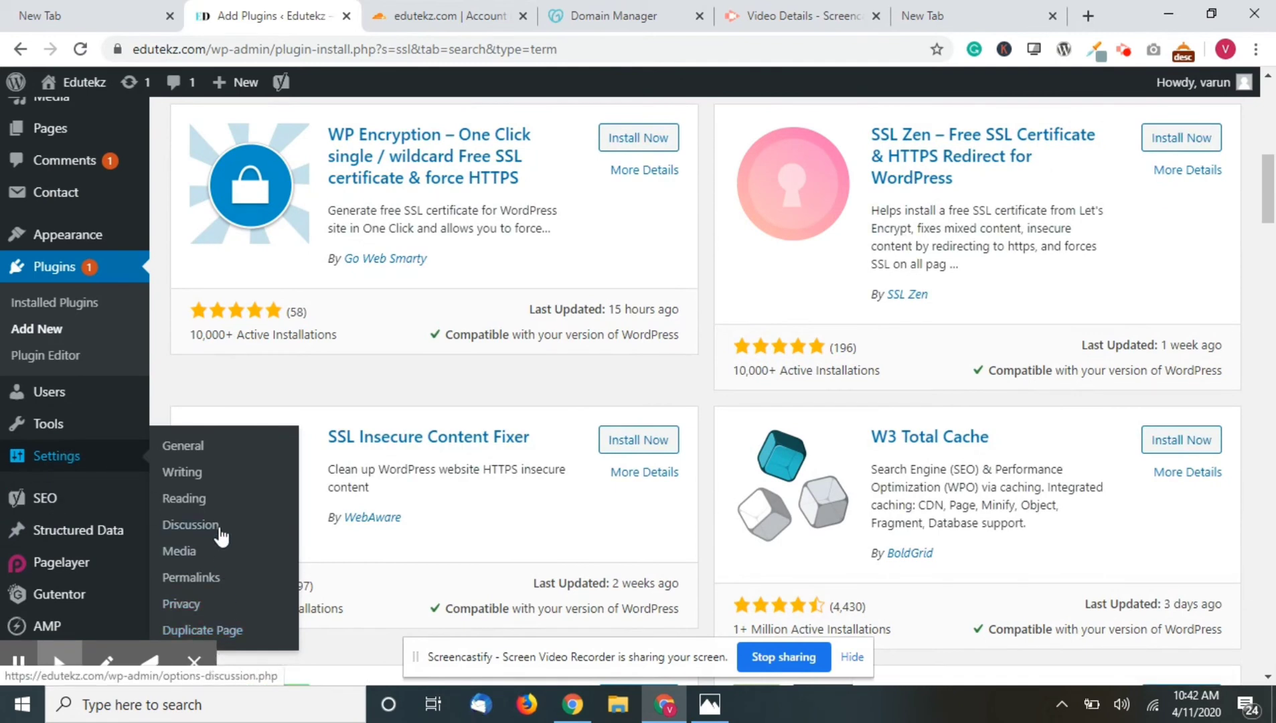
{"action": "left_click", "coordinate": [117, 49]}
{"action": "left_click", "coordinate": [216, 202]}
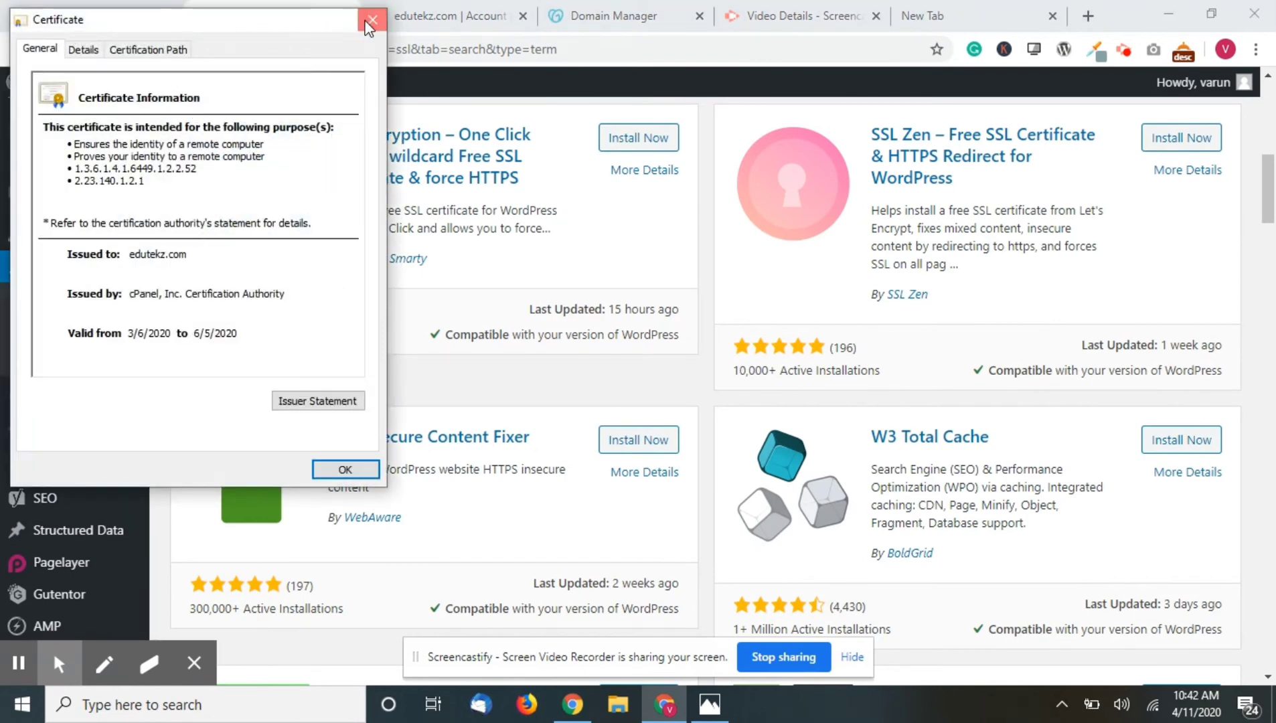
{"action": "left_click", "coordinate": [370, 20]}
- Activate Really Simple SSL from its plugin card
{"action": "scroll", "coordinate": [420, 205], "scroll_direction": "up", "scroll_amount": 10}
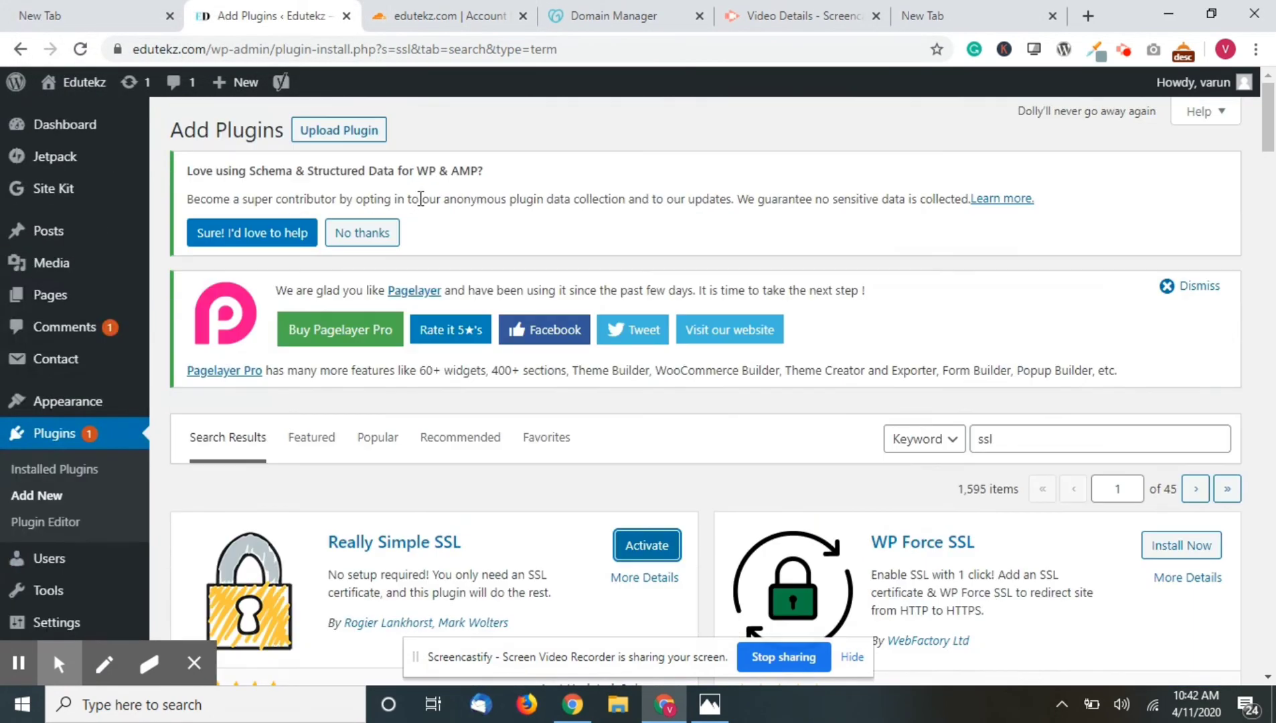
{"action": "left_click", "coordinate": [661, 552]}
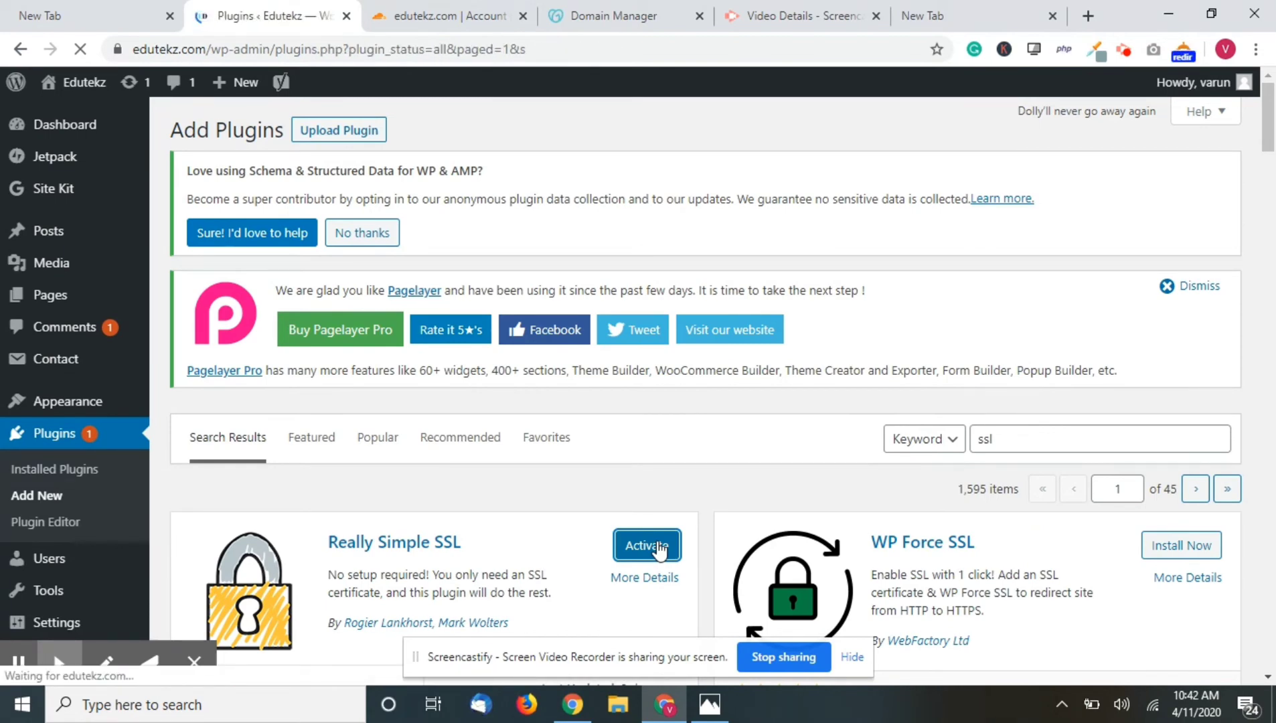
{"action": "scroll", "coordinate": [660, 549], "scroll_direction": "down", "scroll_amount": 15}
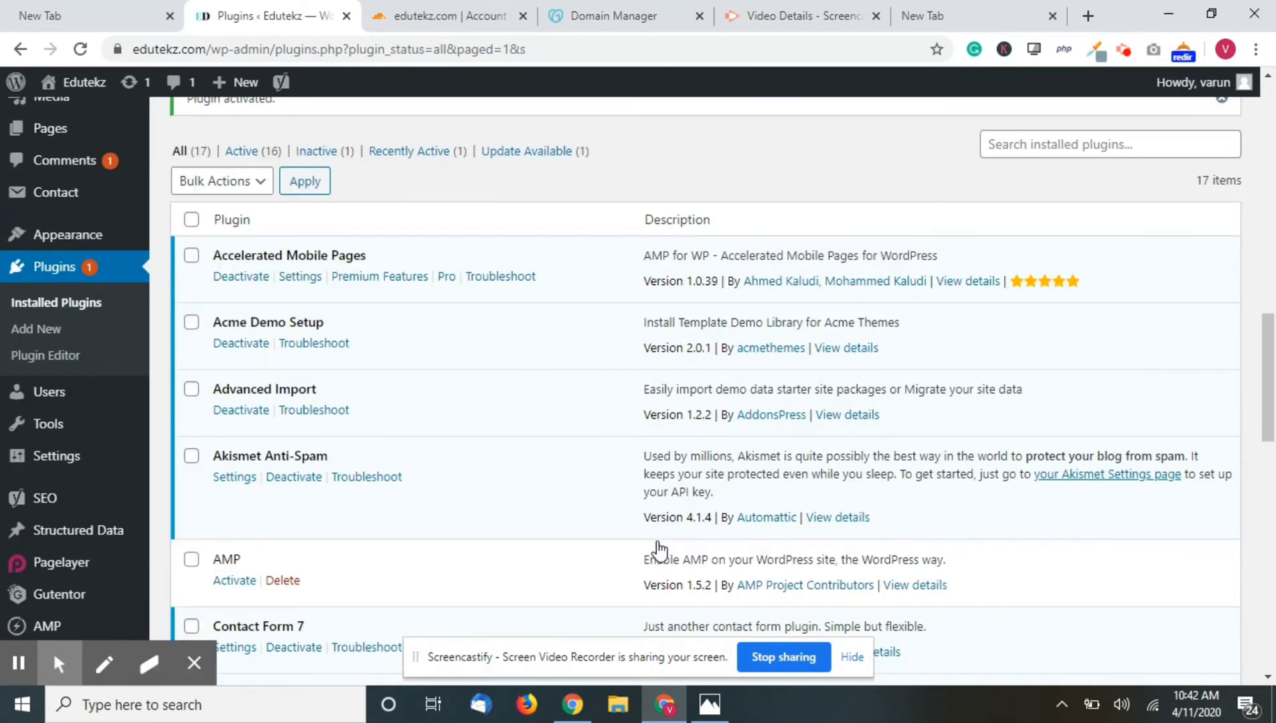
{"action": "scroll", "coordinate": [70, 502], "scroll_direction": "down", "scroll_amount": 3}
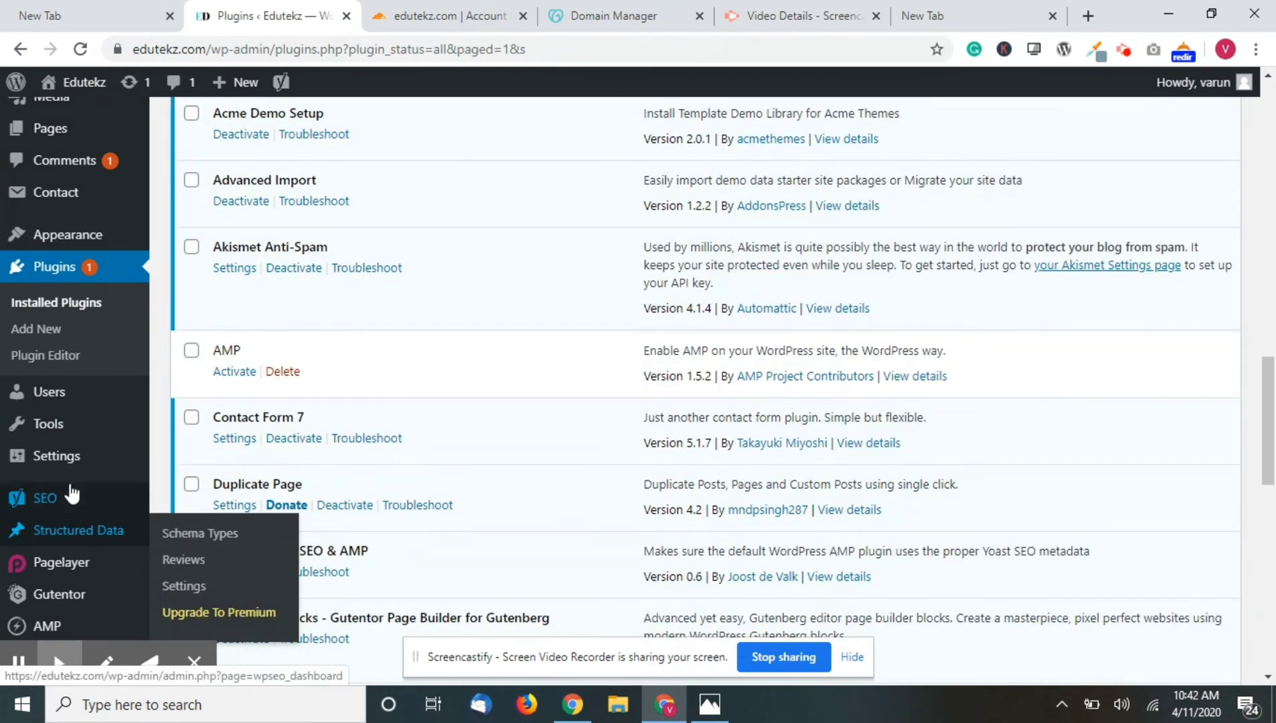
- On the Settings > SSL page, choose 'Go ahead, activate SSL!' to enable SSL site-wide
{"action": "mouse_move", "coordinate": [67, 461]}
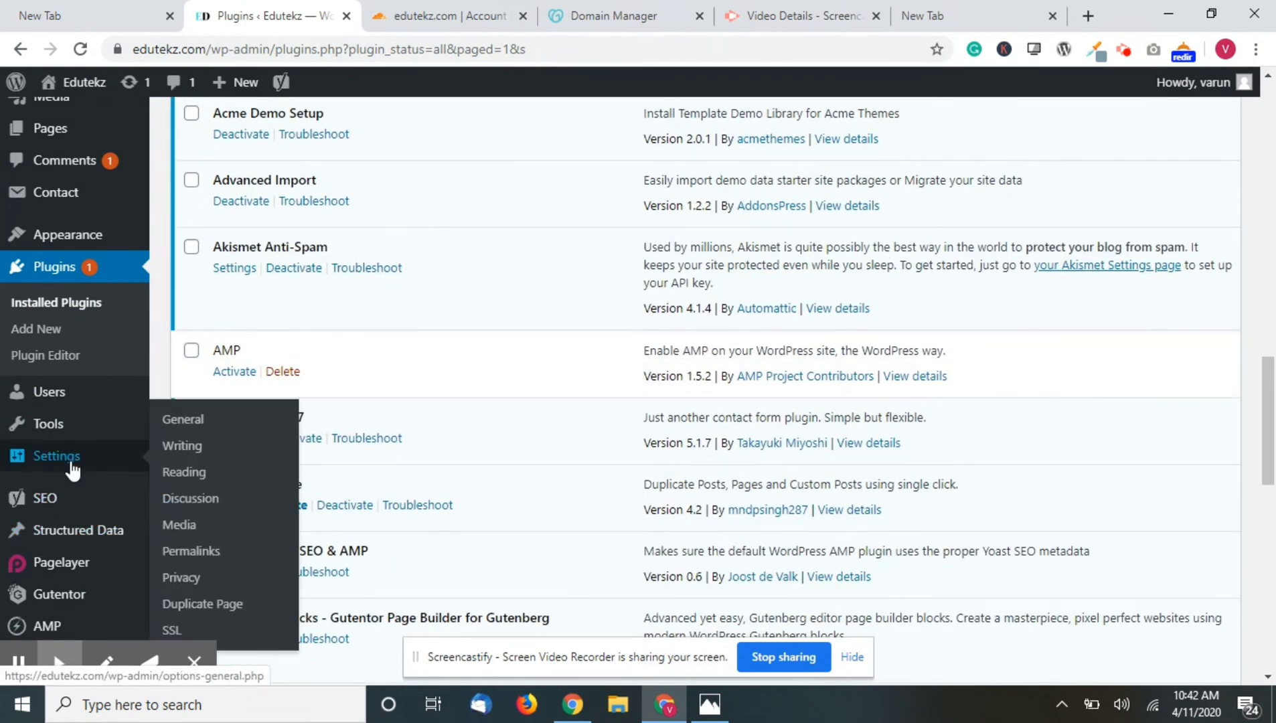
{"action": "left_click", "coordinate": [216, 634]}
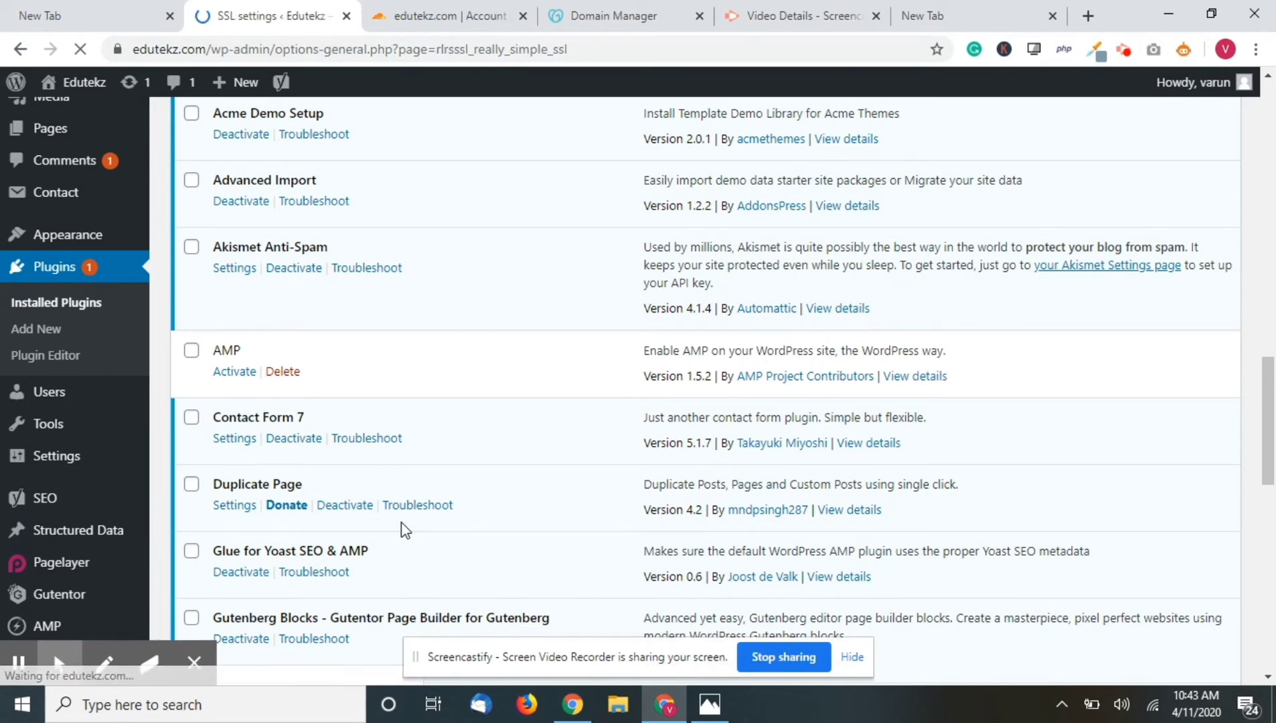
{"action": "scroll", "coordinate": [402, 525], "scroll_direction": "down", "scroll_amount": 3}
{"action": "scroll", "coordinate": [401, 526], "scroll_direction": "down", "scroll_amount": 3}
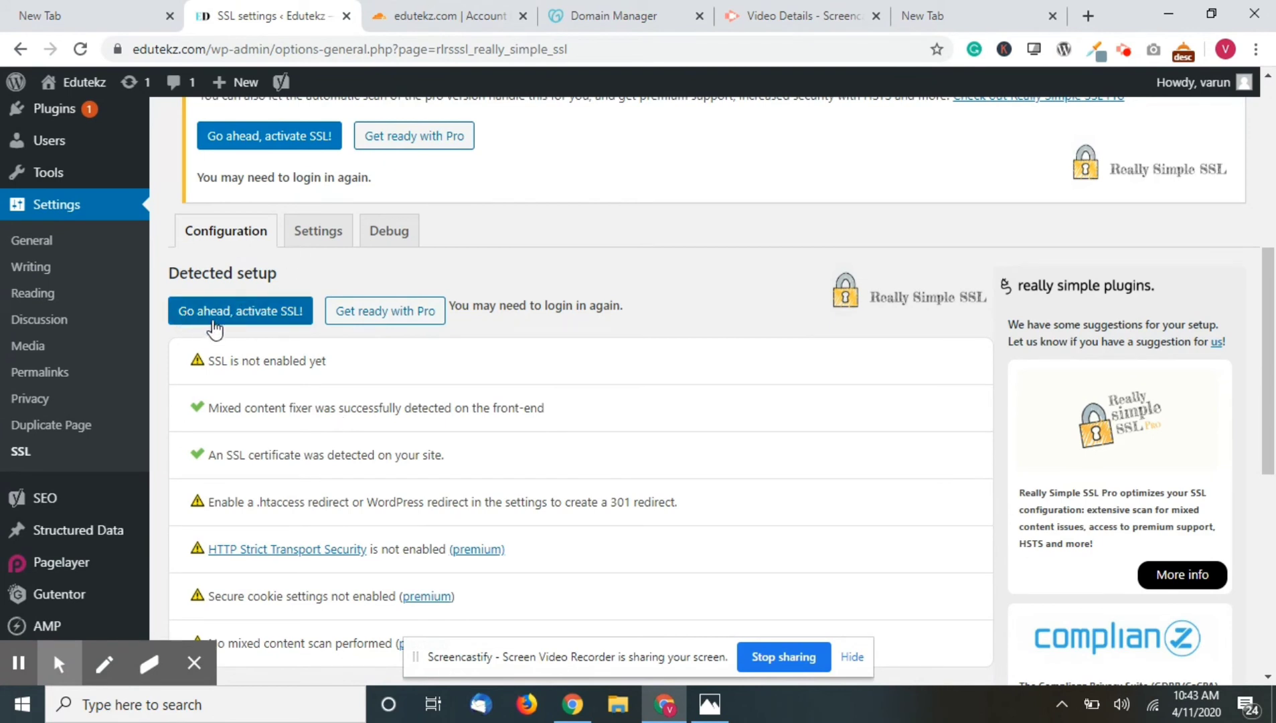
{"action": "left_click", "coordinate": [213, 324]}
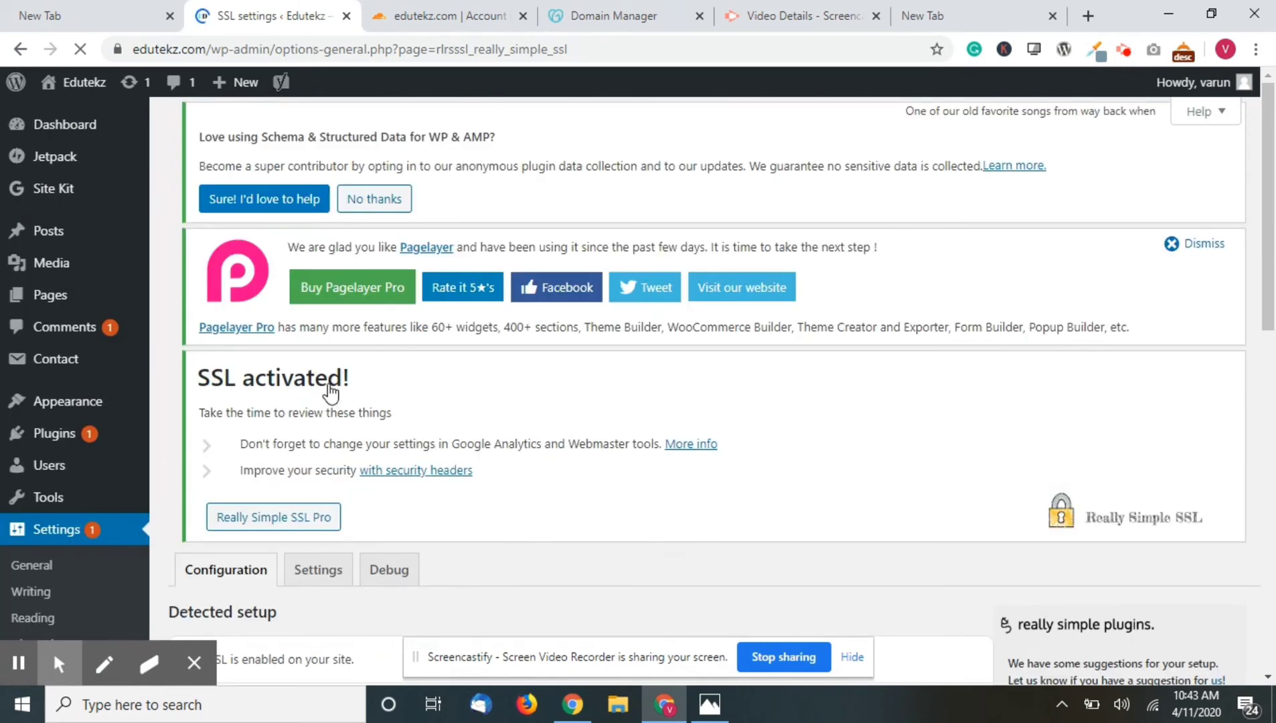
{"action": "scroll", "coordinate": [327, 389], "scroll_direction": "down", "scroll_amount": 5}
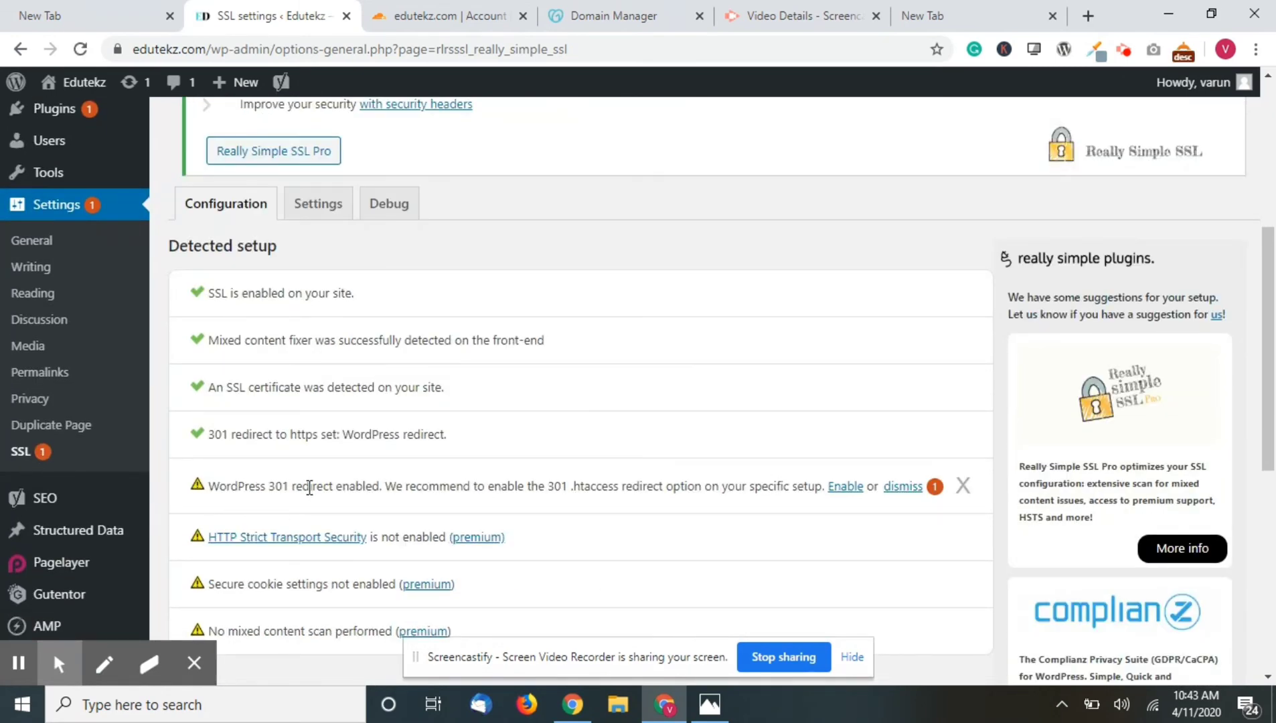
- Enable the 301 .htaccess redirect and Javascript redirection to SSL
{"action": "left_click", "coordinate": [860, 489]}
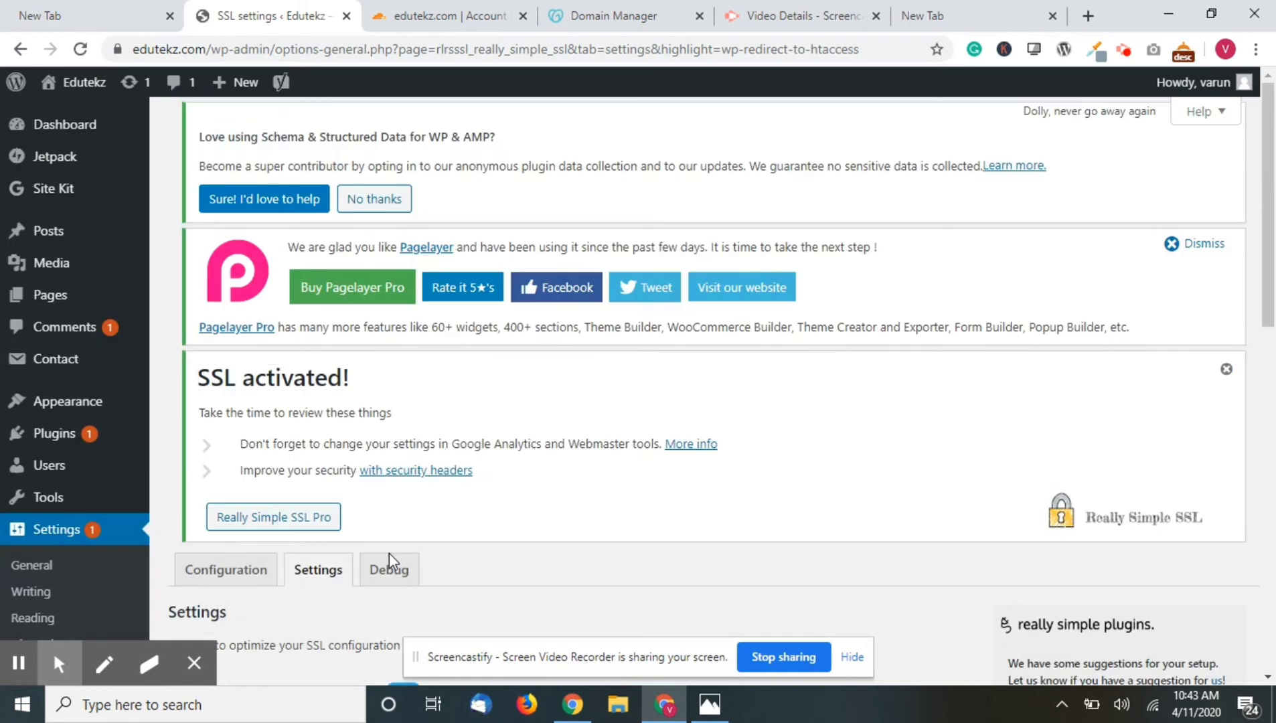
{"action": "scroll", "coordinate": [393, 561], "scroll_direction": "up", "scroll_amount": 3}
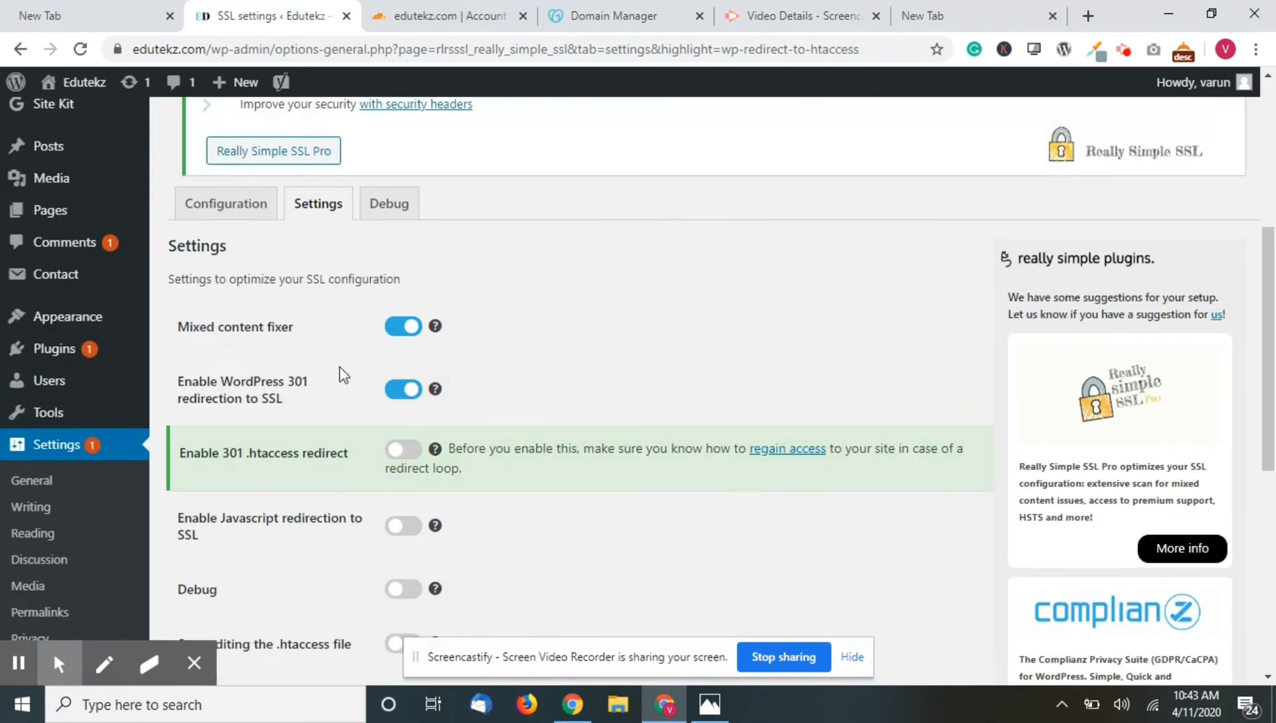
{"action": "scroll", "coordinate": [339, 370], "scroll_direction": "down", "scroll_amount": 2}
{"action": "left_click", "coordinate": [404, 345]}
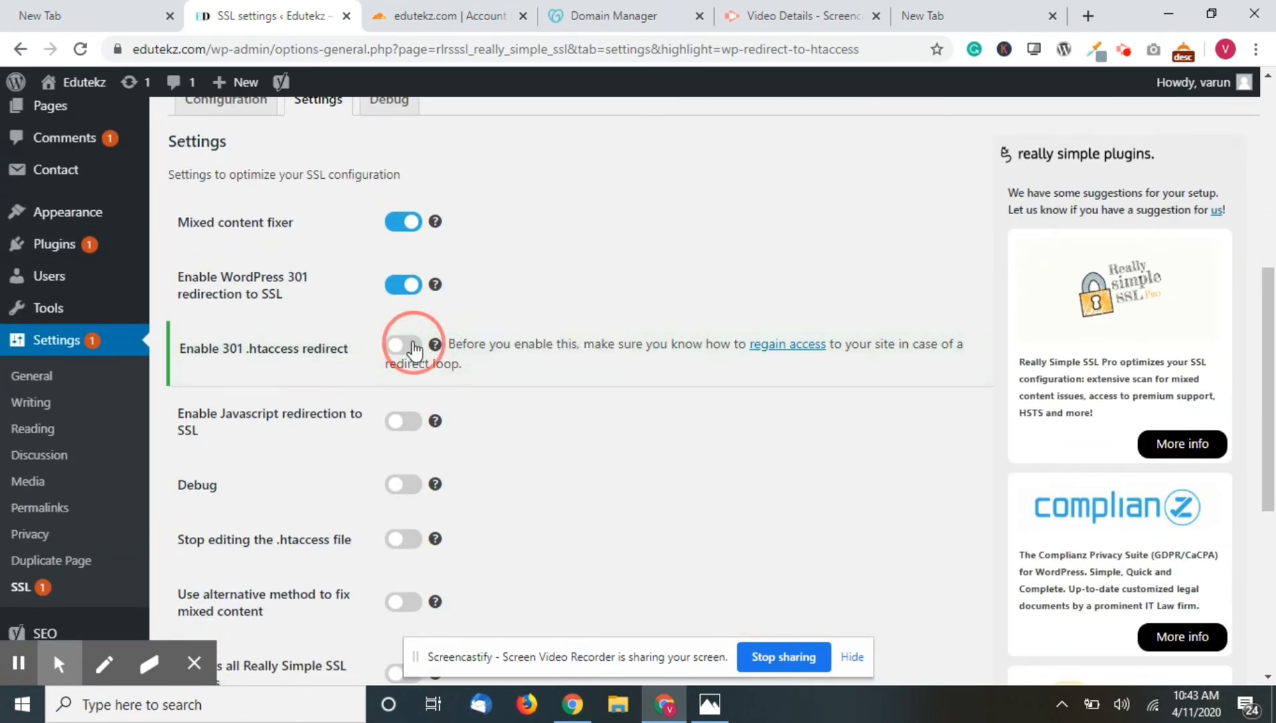
{"action": "left_click", "coordinate": [402, 421]}
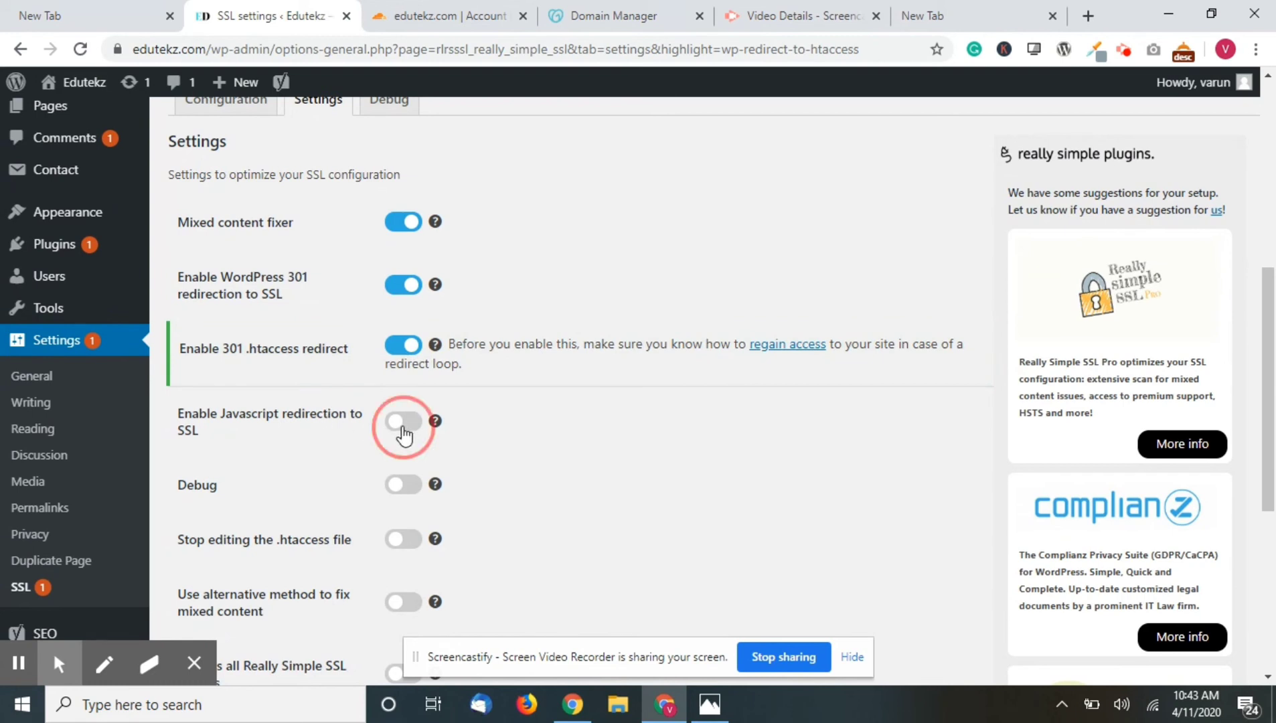
- Turn on the alternative mixed-content fix, save the SSL settings, and open an incognito window
{"action": "scroll", "coordinate": [389, 476], "scroll_direction": "down", "scroll_amount": 1}
{"action": "scroll", "coordinate": [315, 465], "scroll_direction": "down", "scroll_amount": 1}
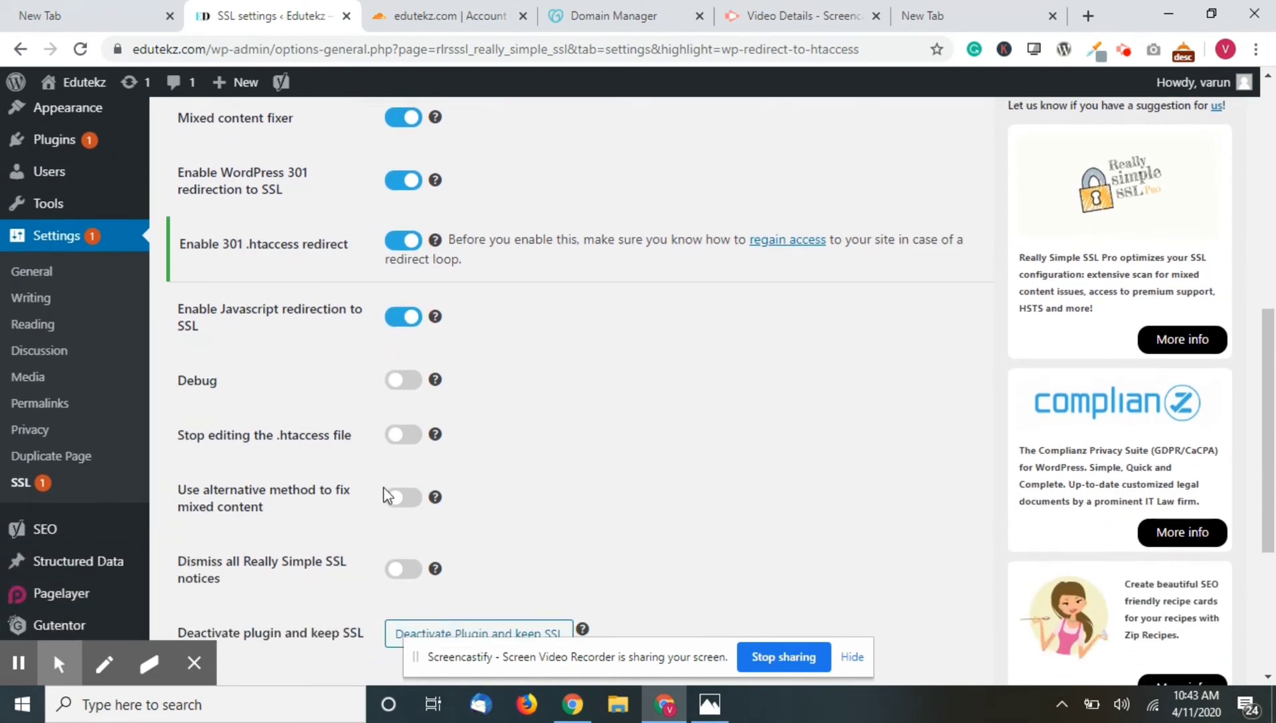
{"action": "scroll", "coordinate": [388, 502], "scroll_direction": "down", "scroll_amount": 1}
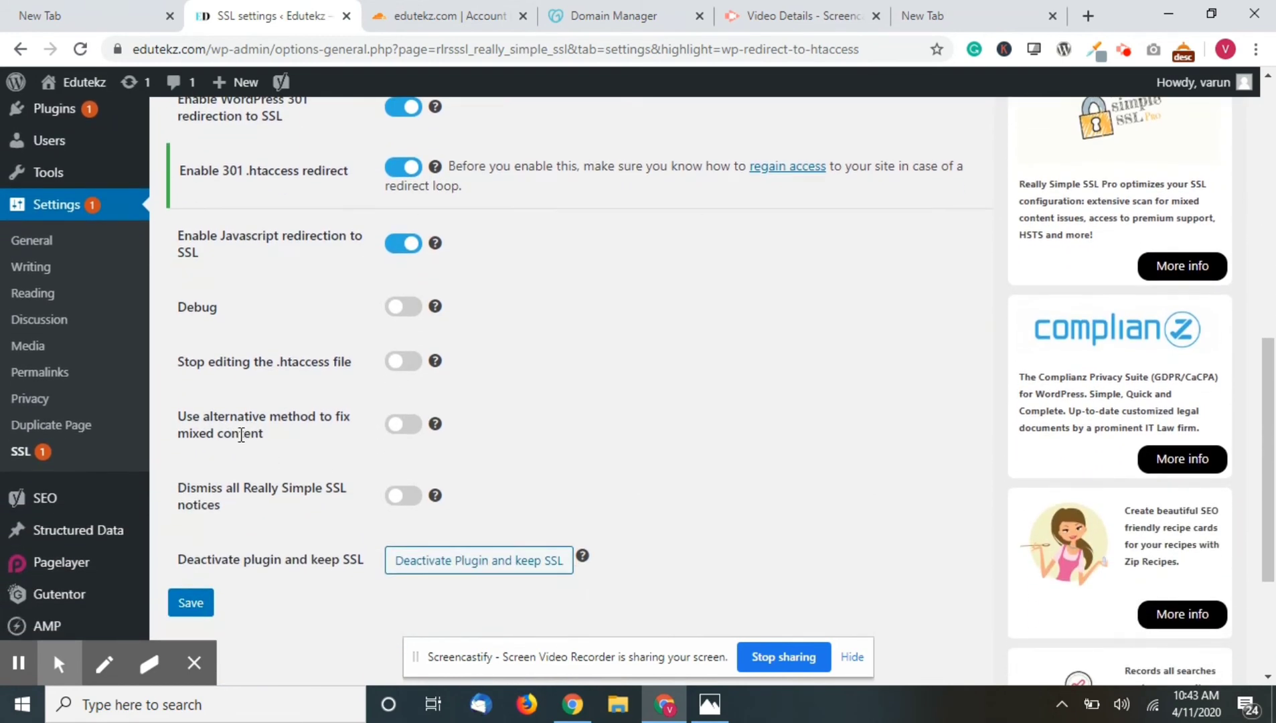
{"action": "left_click", "coordinate": [395, 424]}
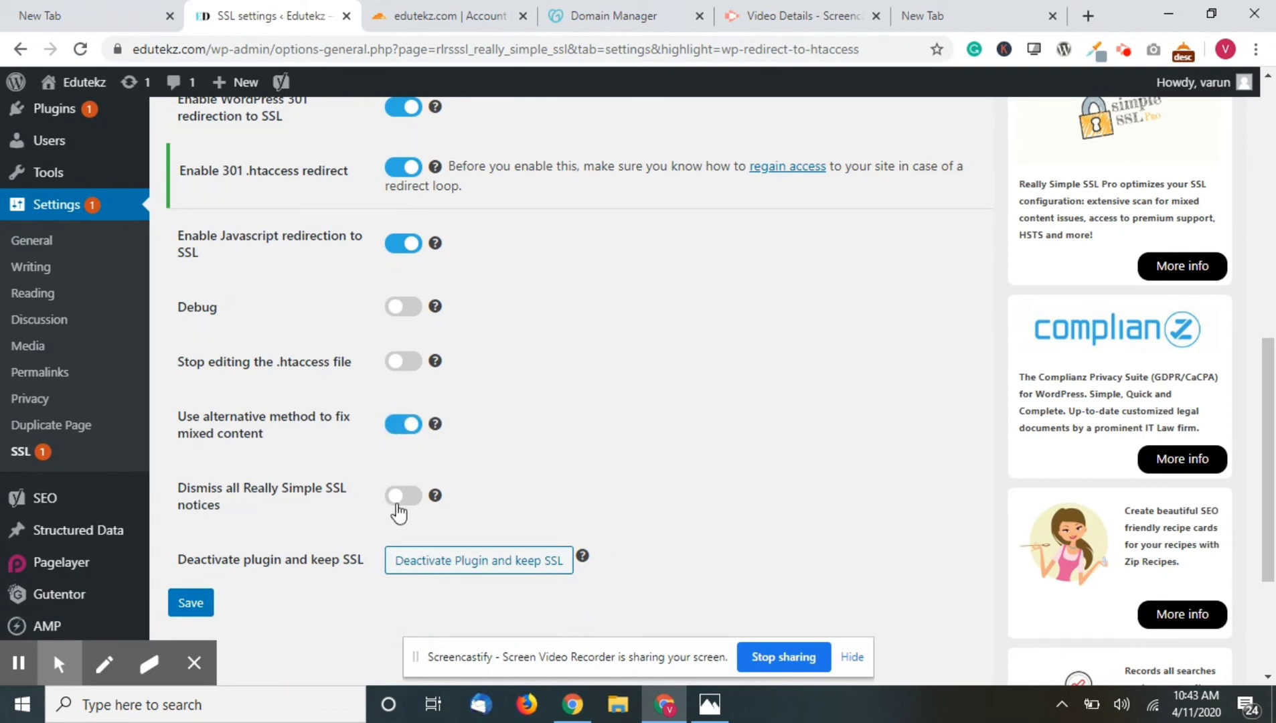
{"action": "left_click", "coordinate": [401, 502]}
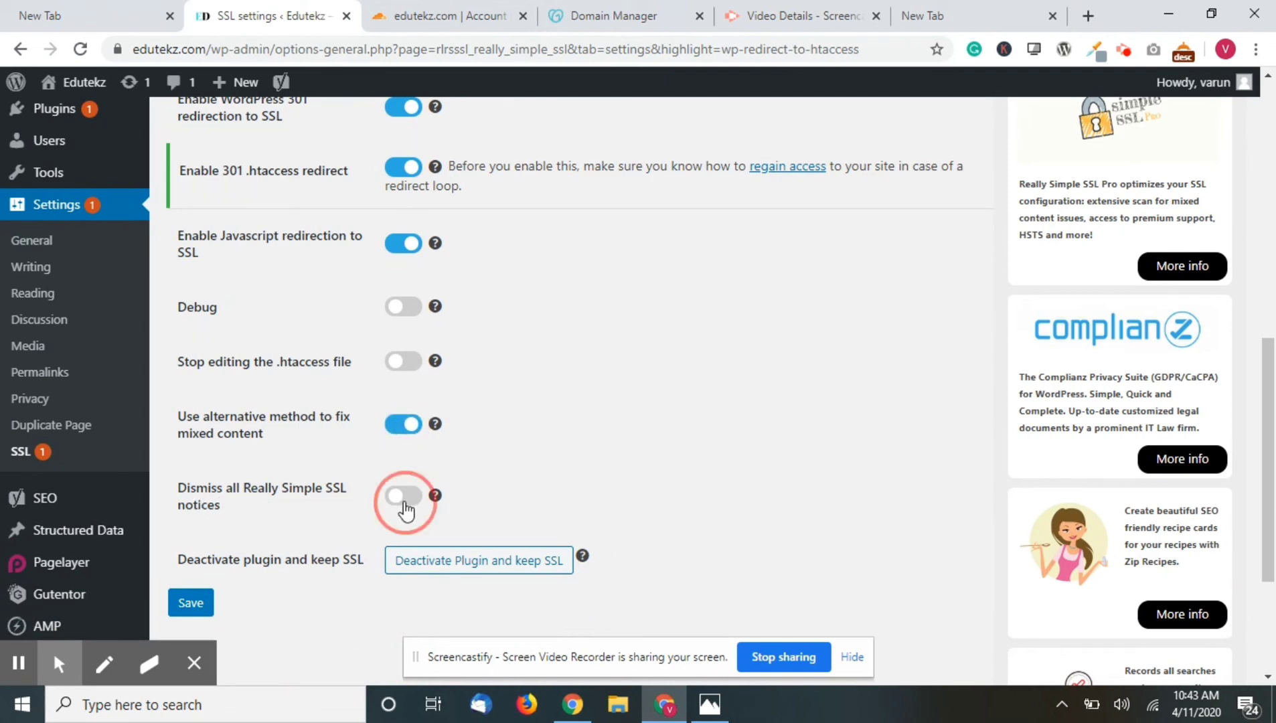
{"action": "left_click", "coordinate": [205, 602]}
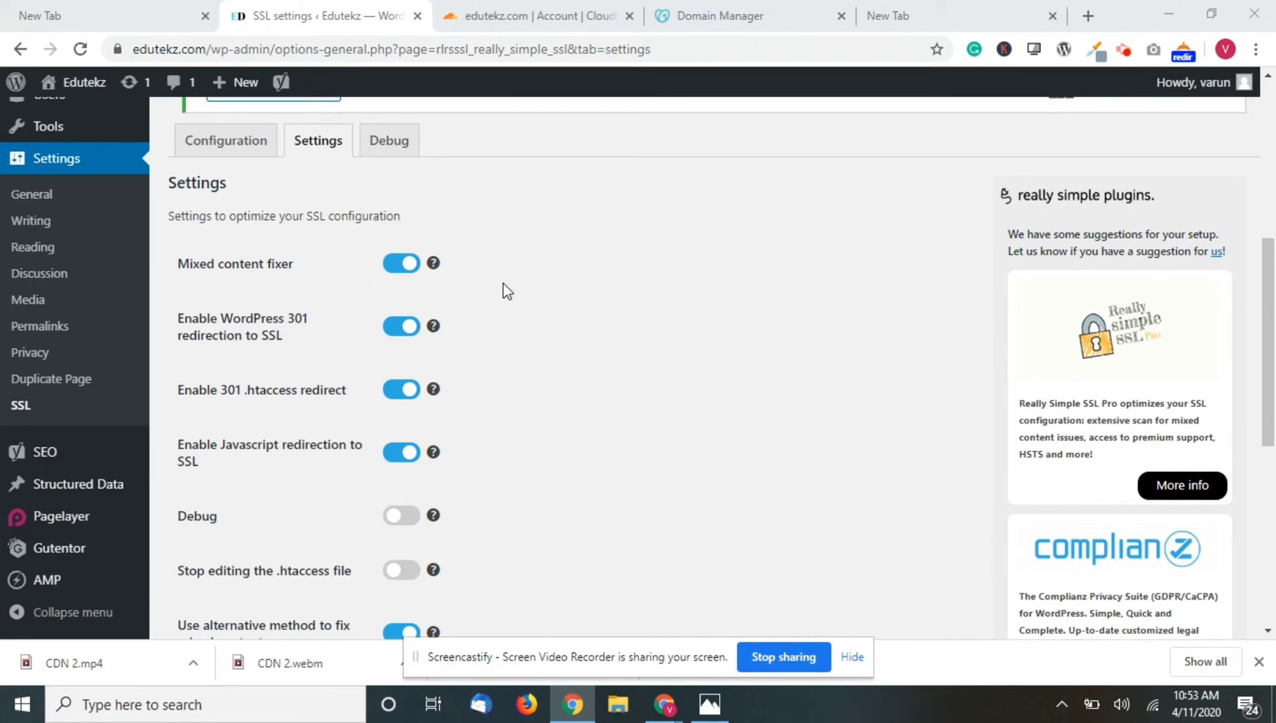
{"action": "left_click", "coordinate": [495, 9]}
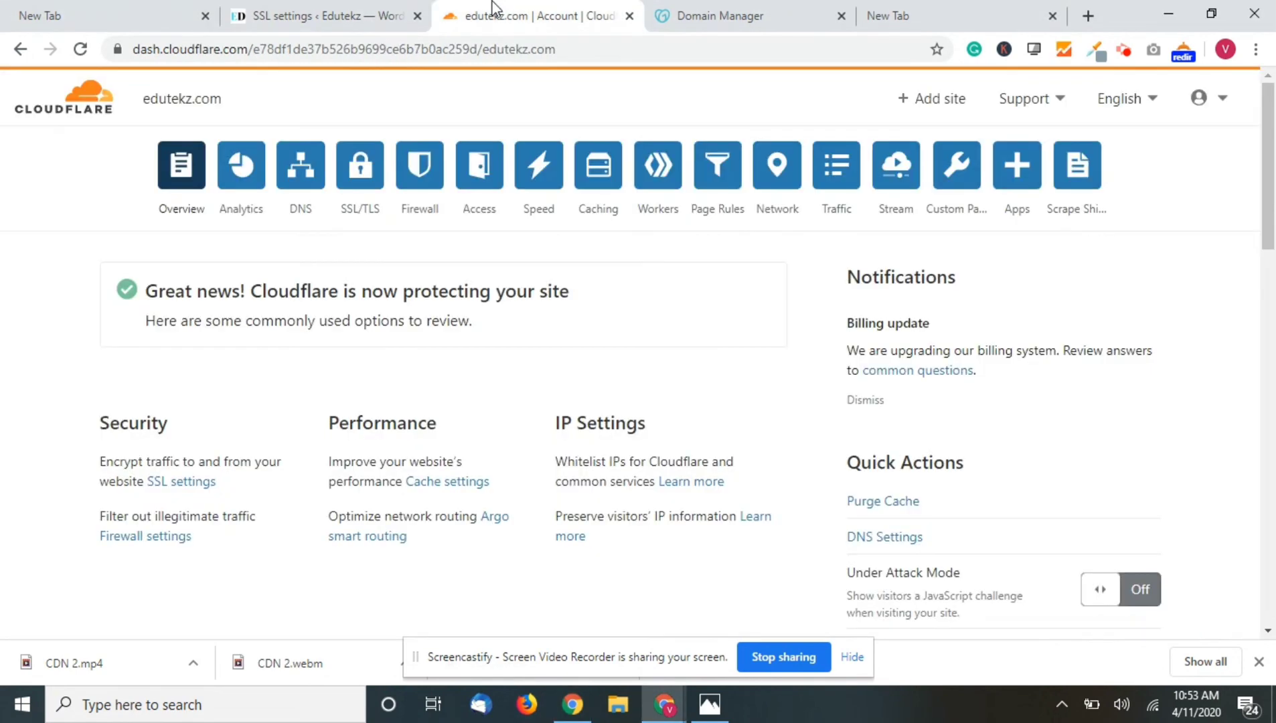
{"action": "key", "text": "ctrl+shift+n"}
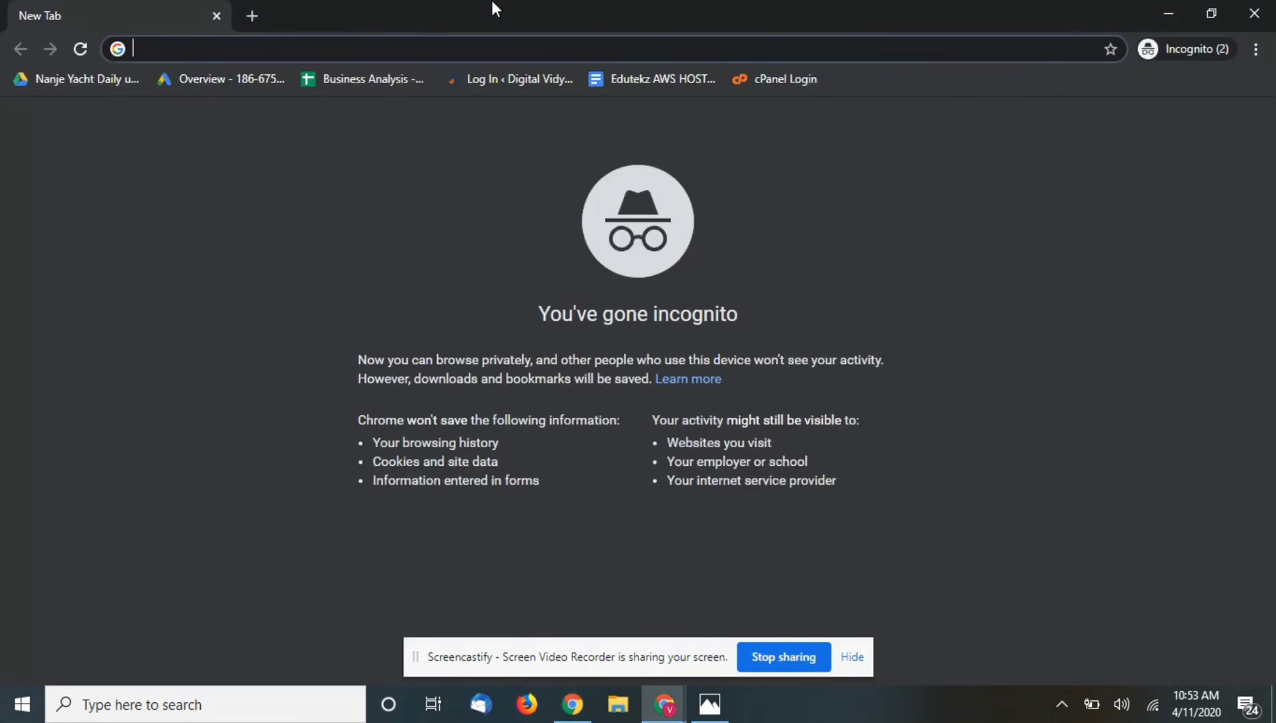
- Load edutekz.com in the incognito window to confirm it opens over HTTPS
{"action": "type", "text": "ed"}
{"action": "key", "text": "Return"}
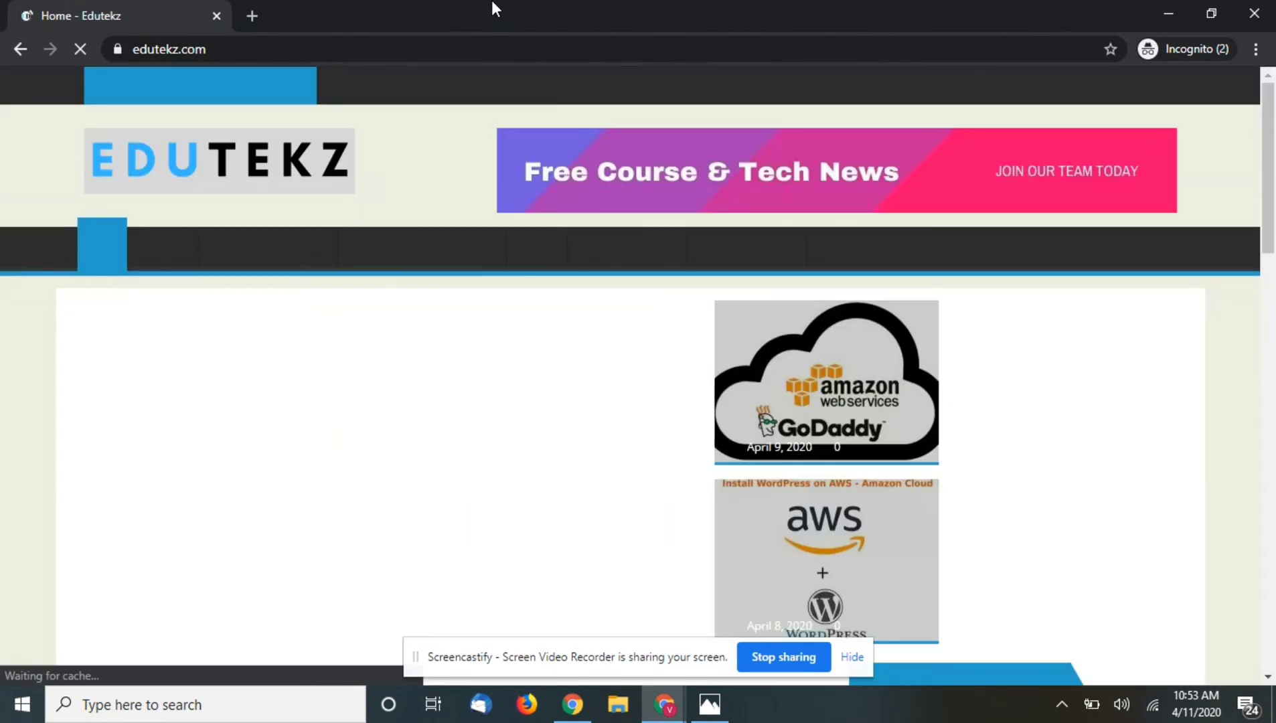